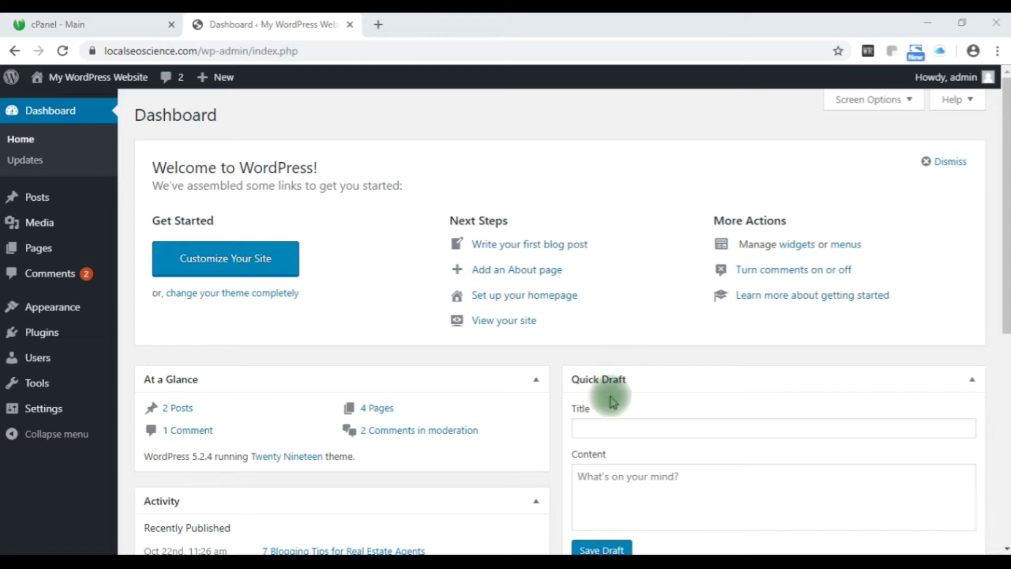
Go to the site's installed themes and open the page for adding a new theme.
scroll(305, 299, "down", 7)
scroll(318, 284, "up", 7)
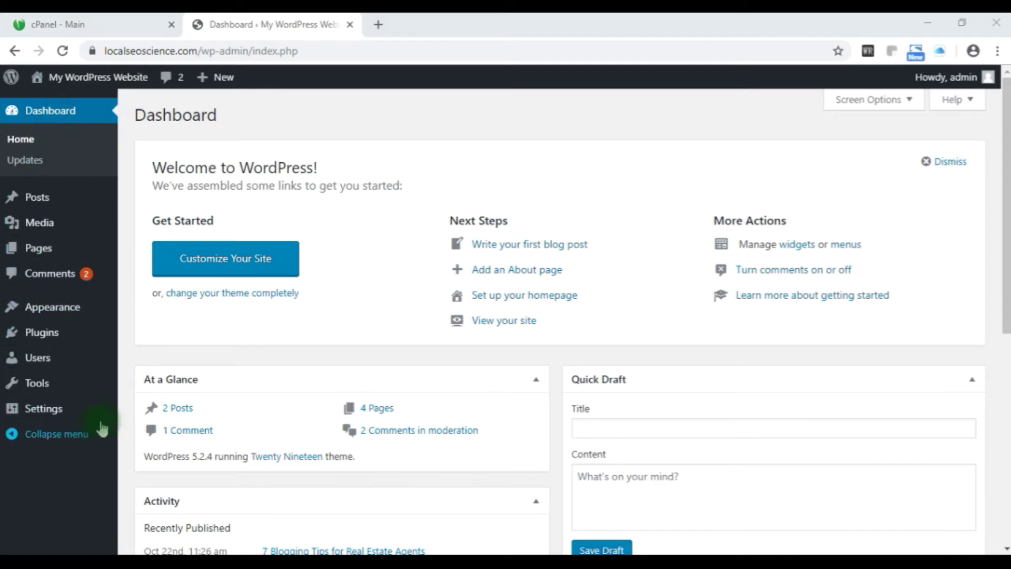
mouse_move(50, 316)
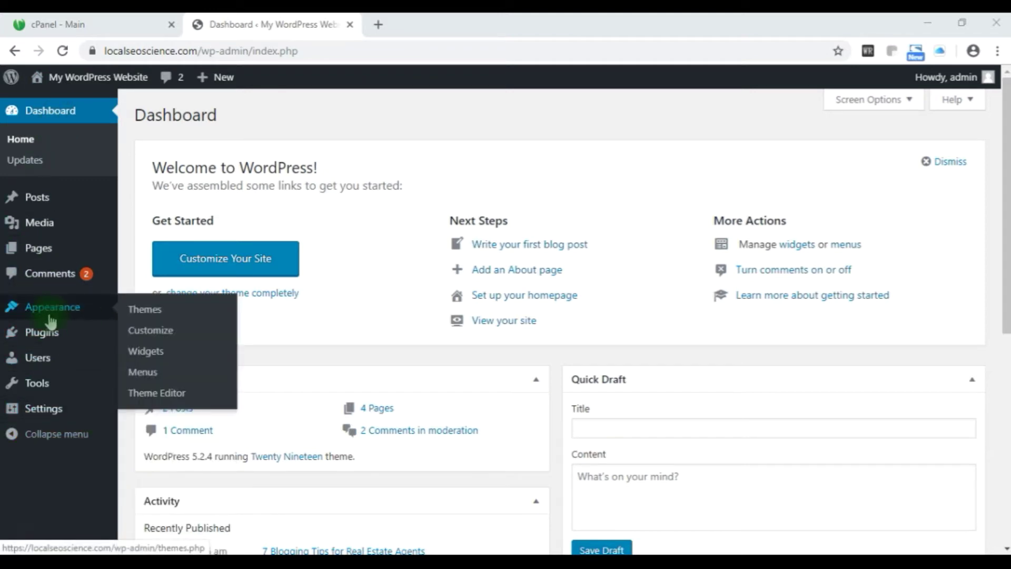
left_click(151, 311)
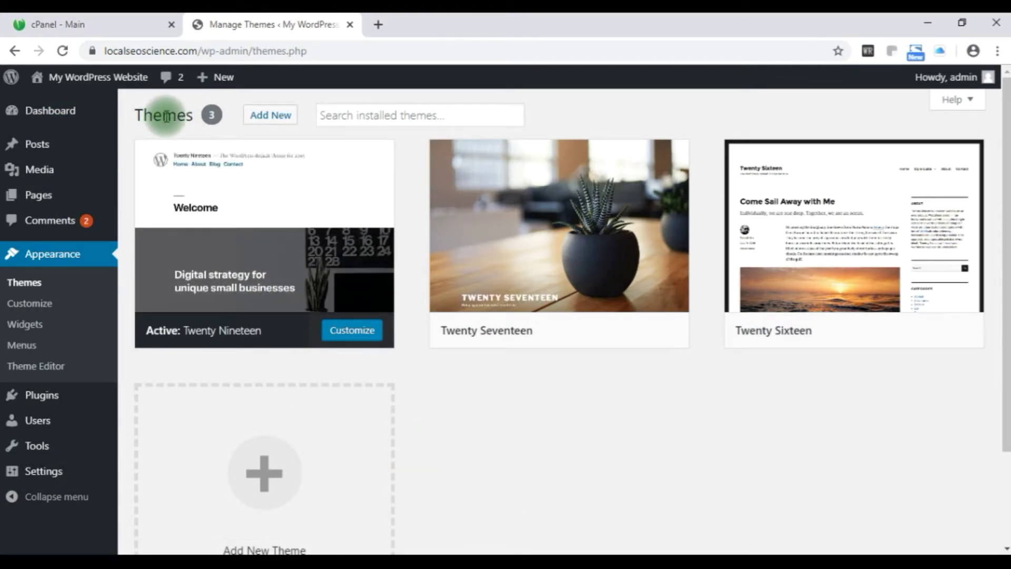
left_click(276, 122)
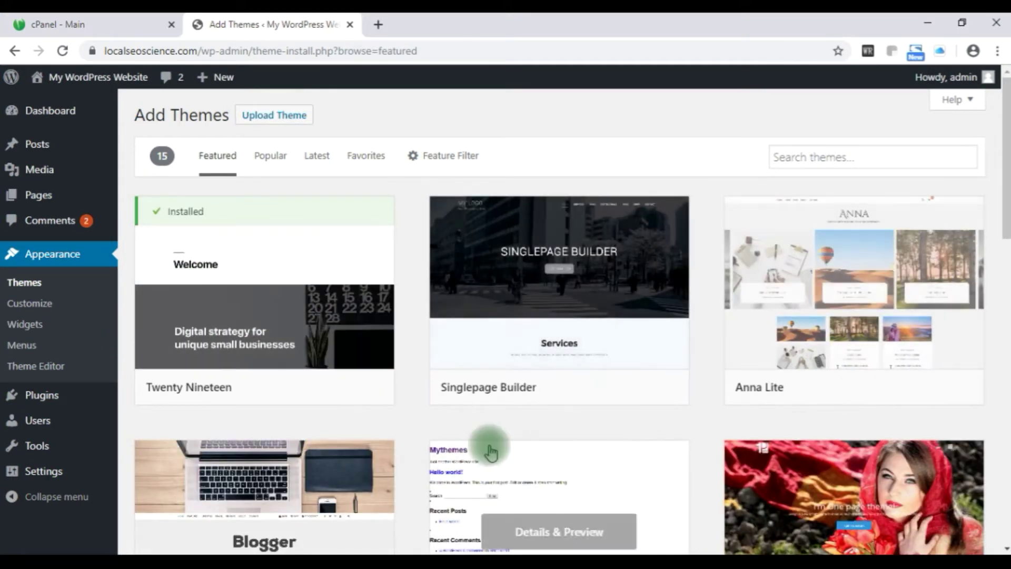
Browse the featured themes offered for installation, including Singlepage Builder and Anna Lite.
scroll(410, 436, "down", 2)
scroll(410, 436, "down", 1)
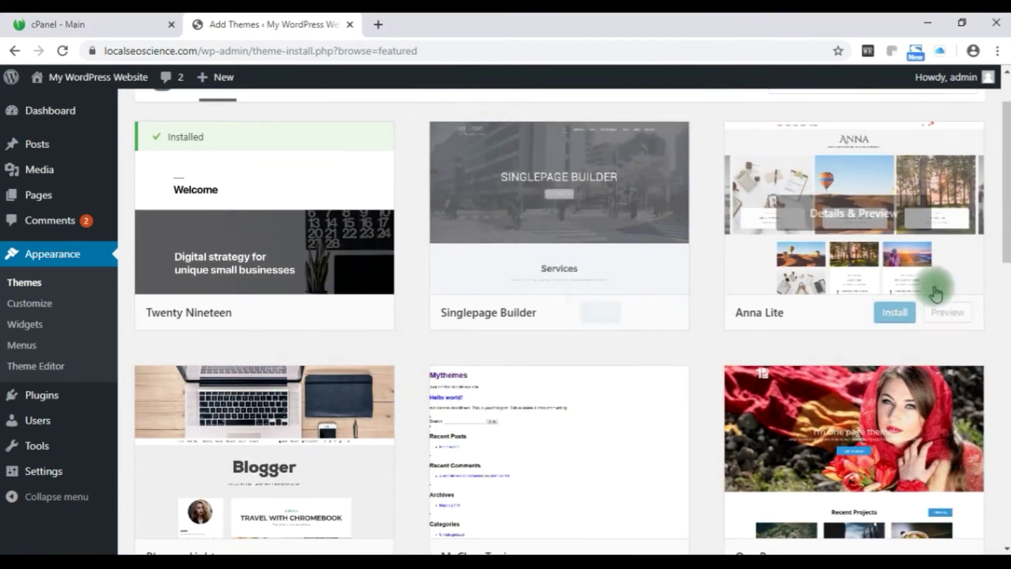
scroll(463, 529, "down", 4)
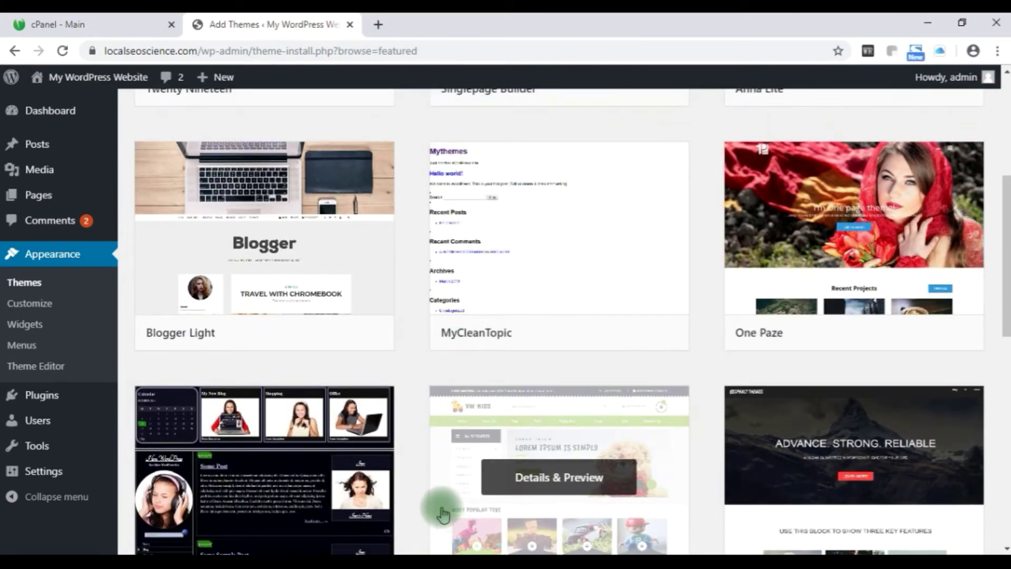
scroll(441, 510, "up", 6)
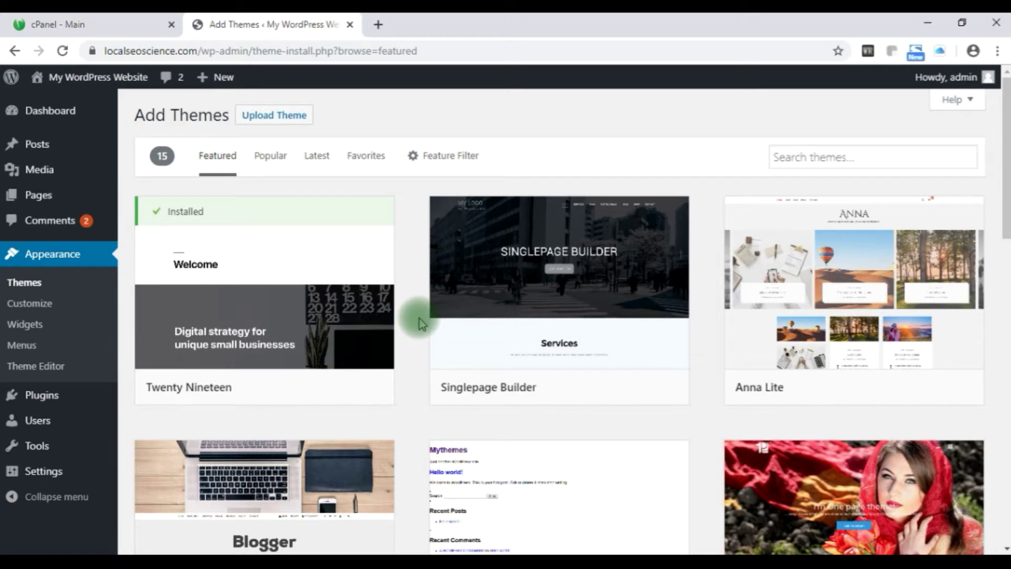
mouse_move(614, 316)
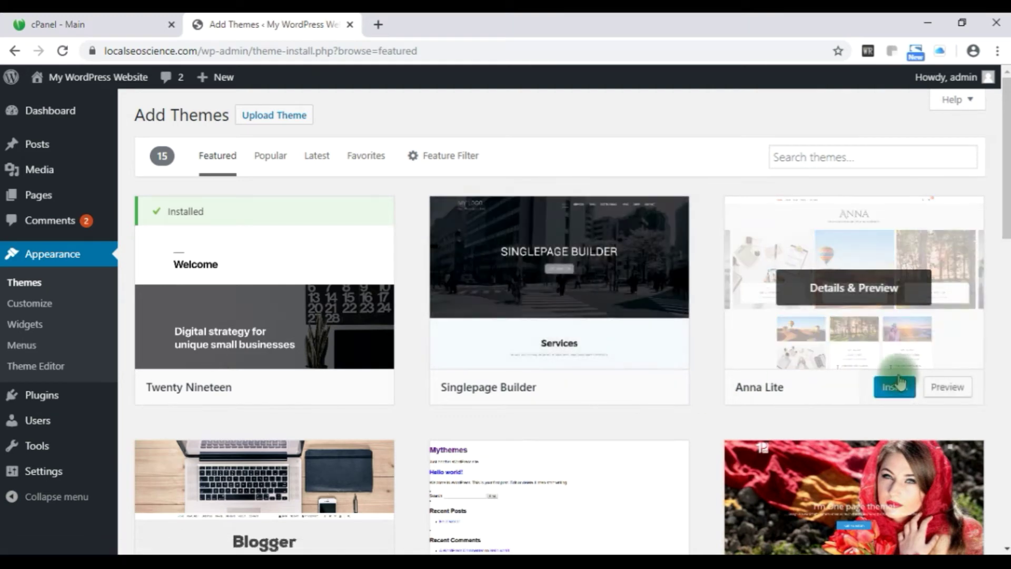
scroll(534, 474, "down", 3)
scroll(532, 466, "up", 3)
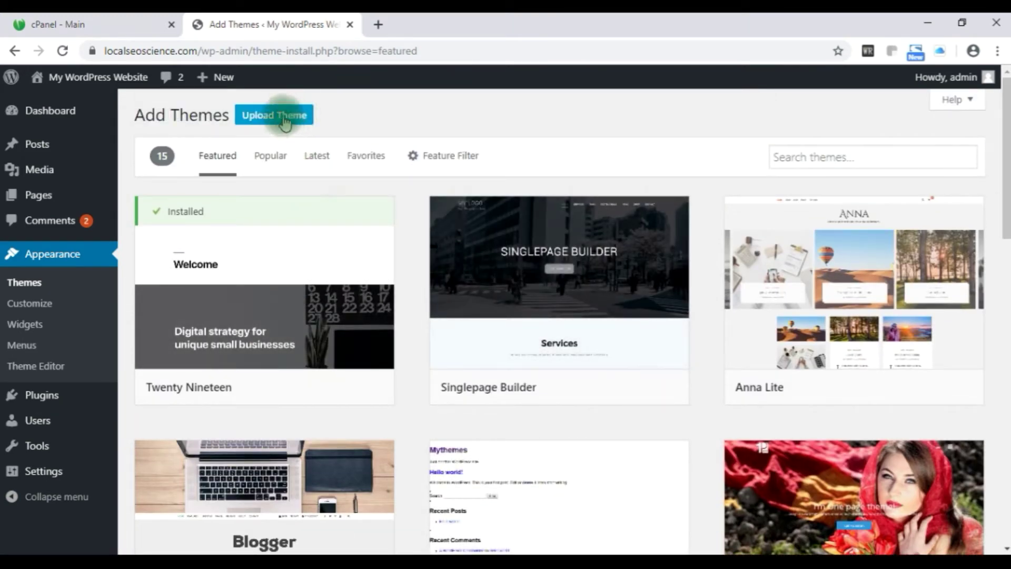
Upload twentyfourteen.2.7.zip from the WP Themes folder on the Desktop and install it as a theme.
left_click(284, 118)
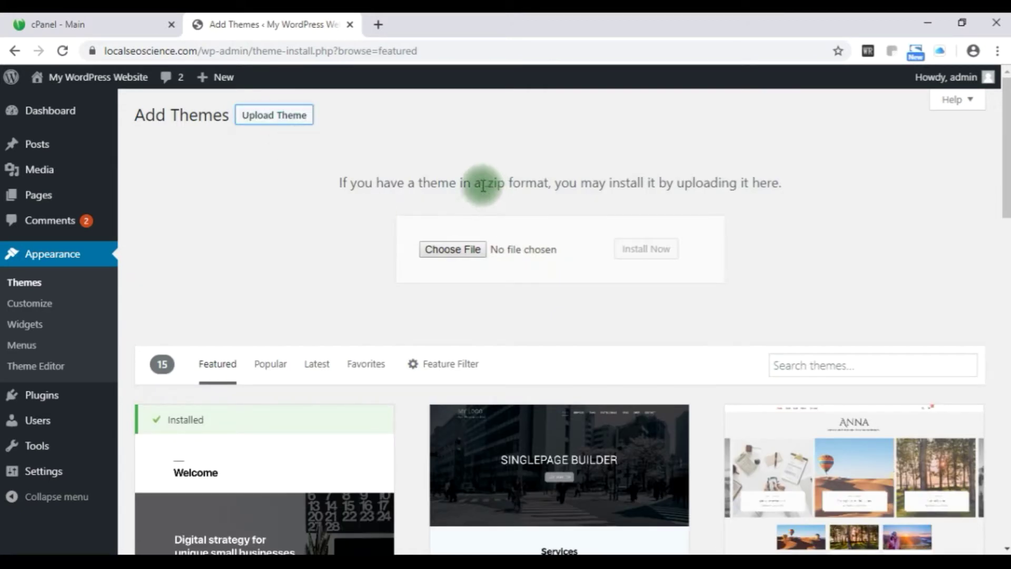
left_click_drag(450, 183, 529, 184)
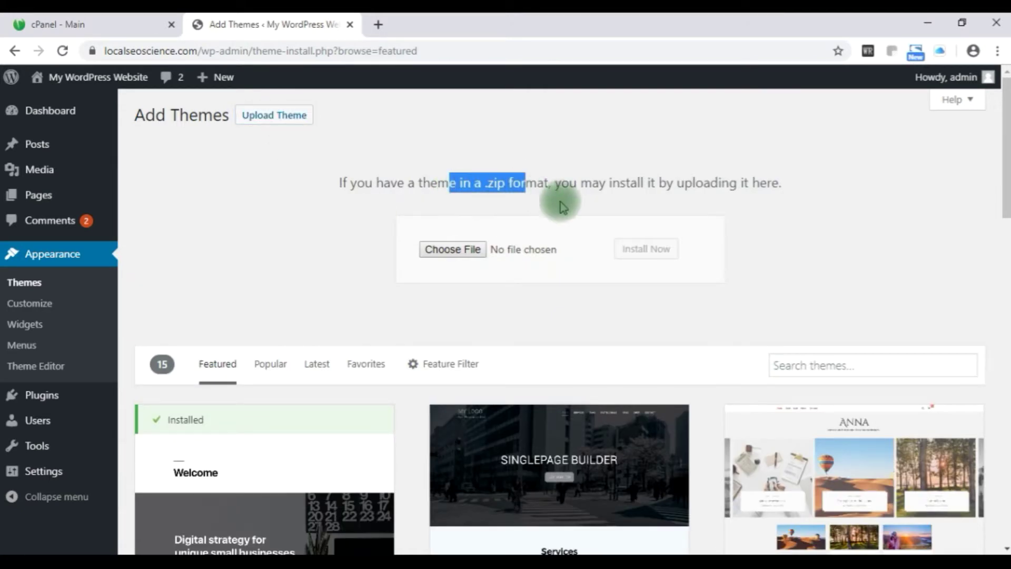
left_click(808, 232)
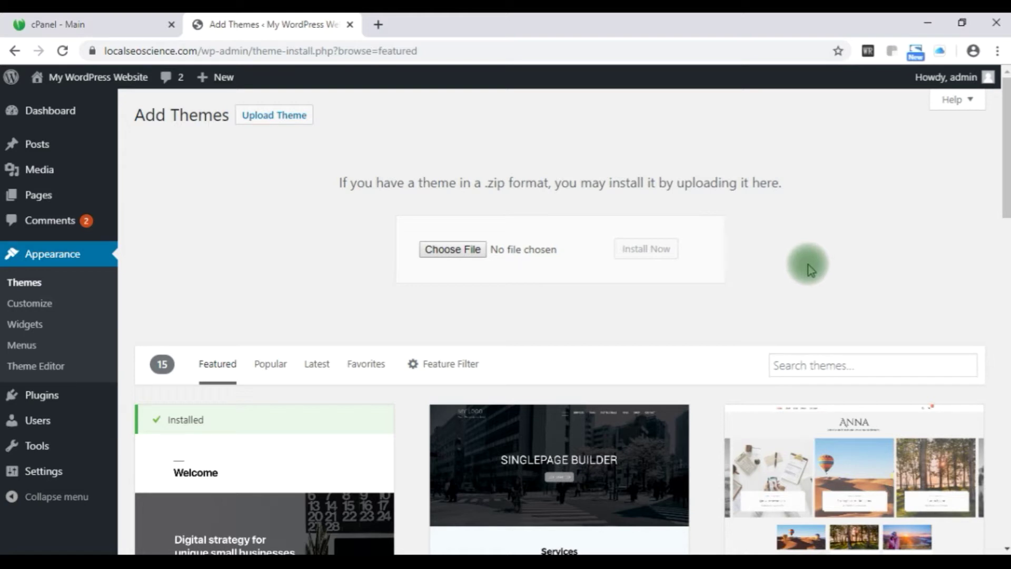
left_click(455, 256)
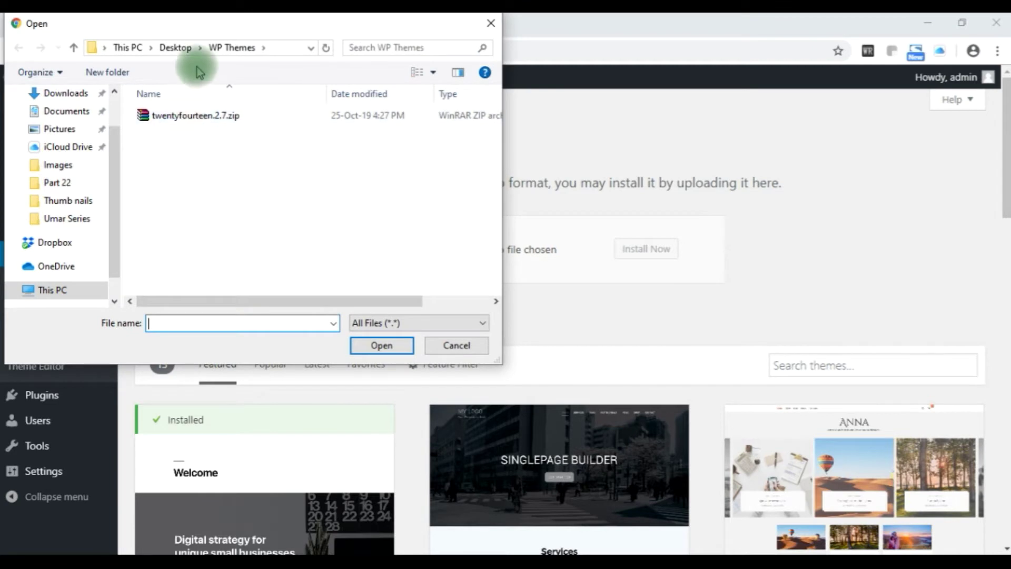
left_click(176, 48)
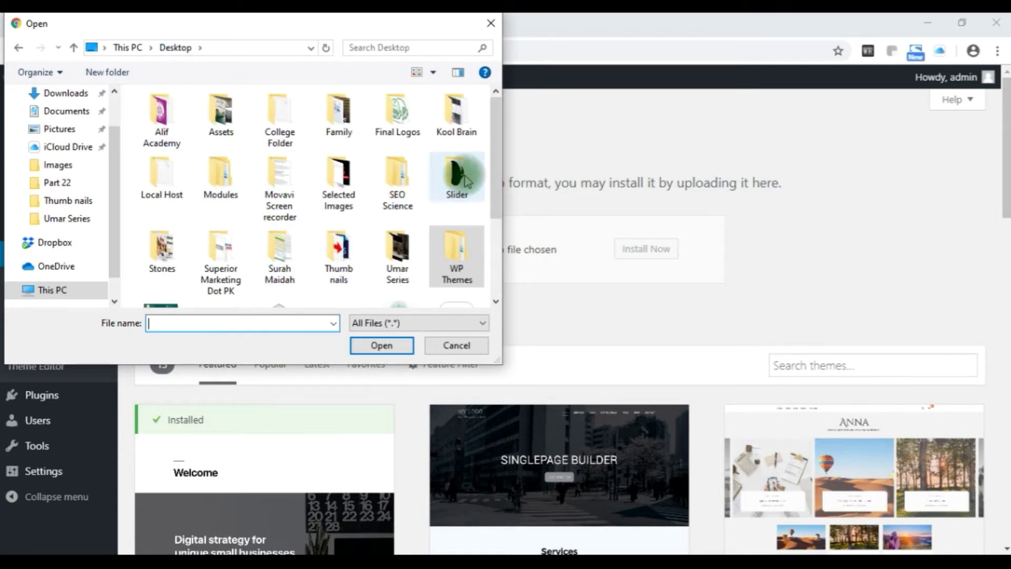
double_click(454, 256)
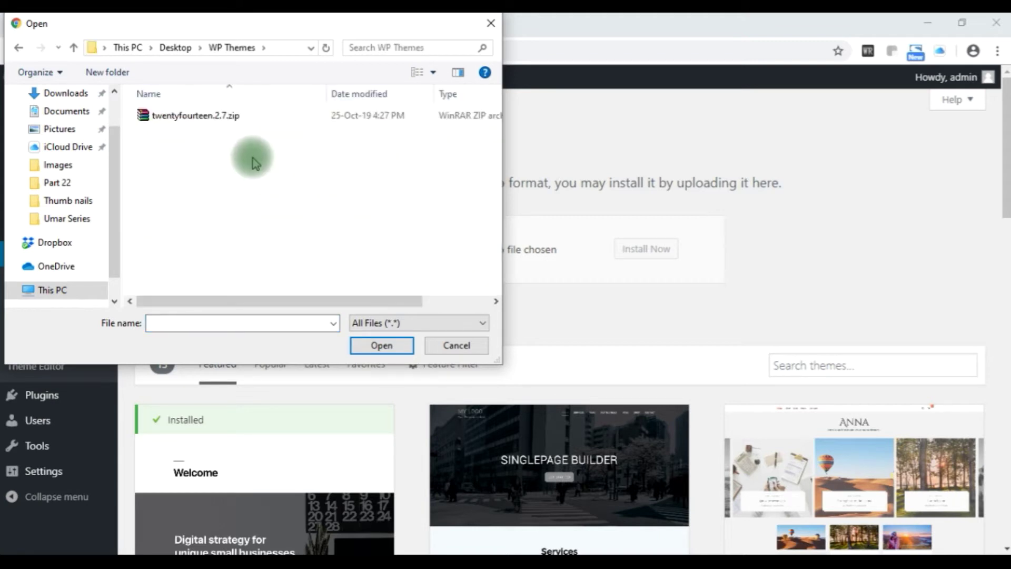
left_click(188, 117)
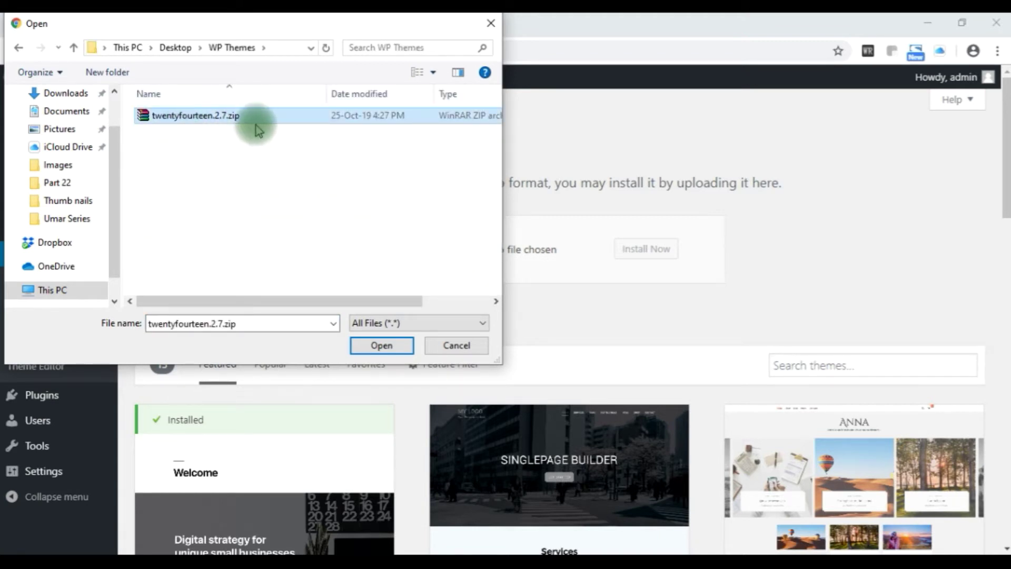
left_click(380, 345)
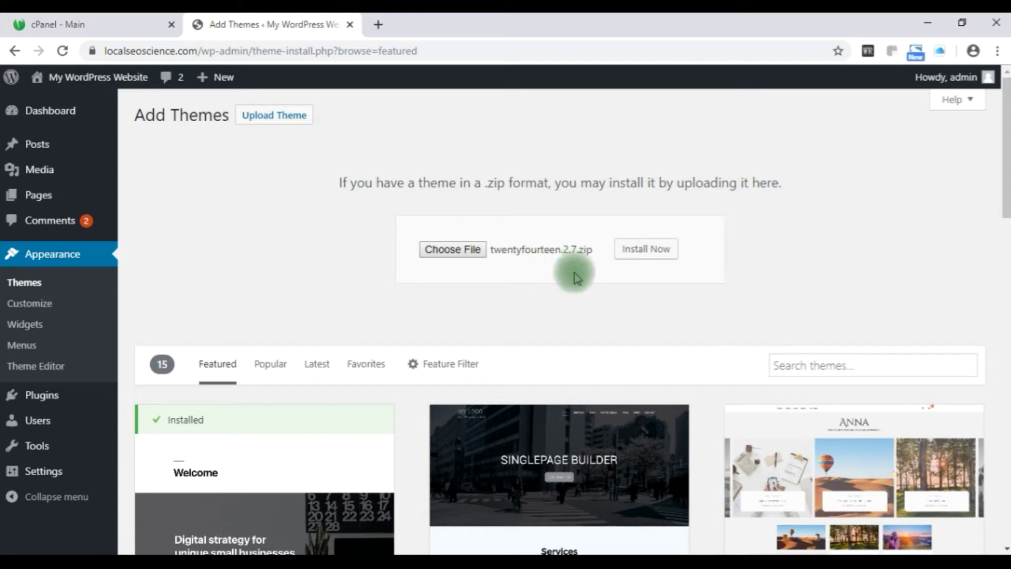
left_click(646, 255)
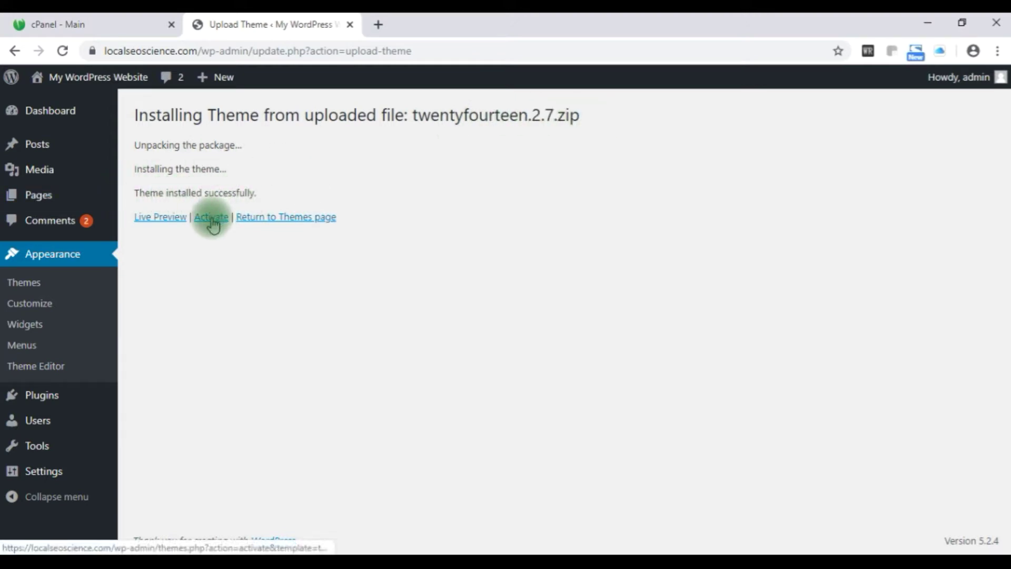
Open the live preview of the uploaded Twenty Fourteen theme in a new tab and look through its page layout.
right_click(163, 226)
left_click(187, 230)
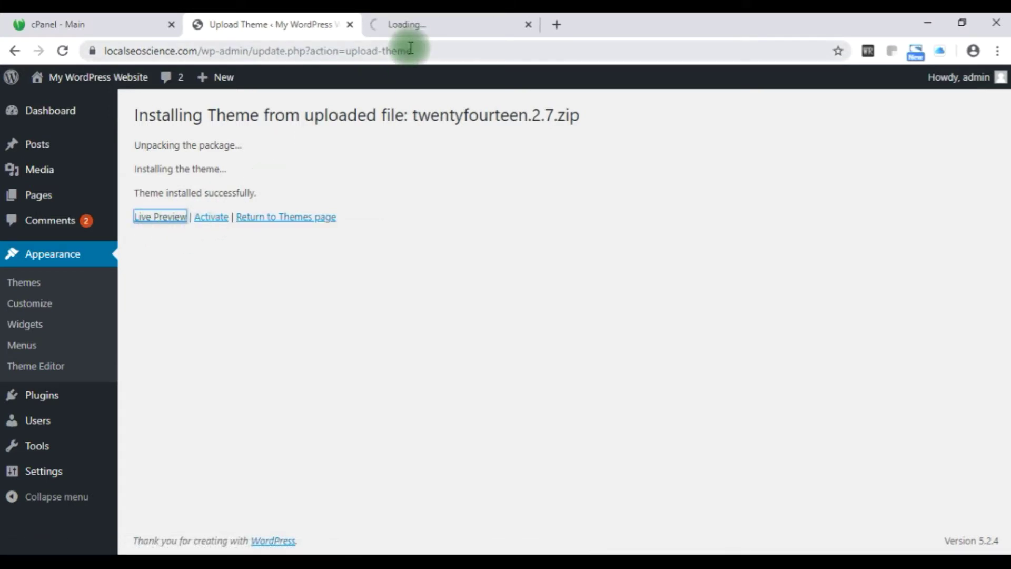
left_click(423, 24)
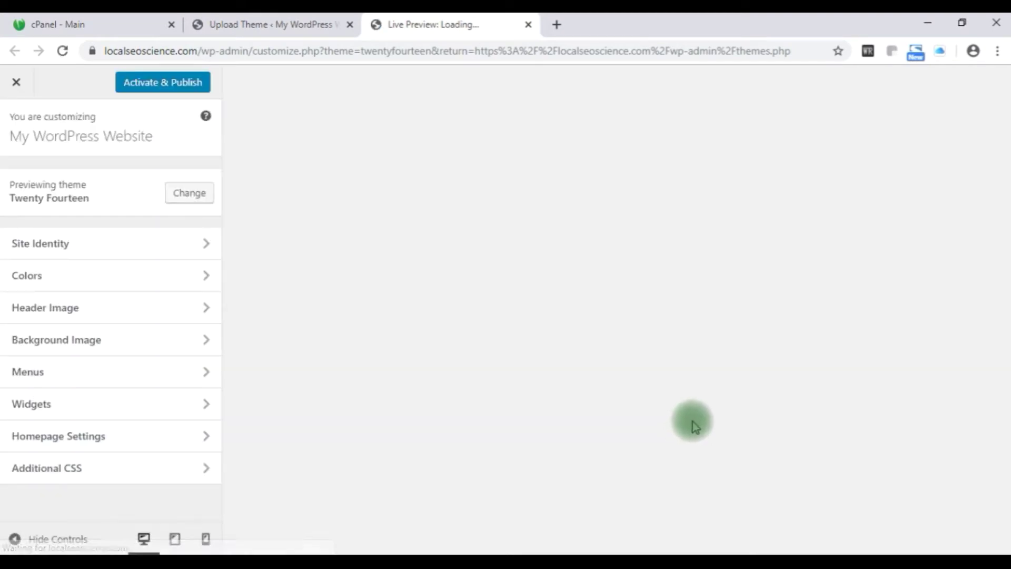
scroll(693, 419, "down", 8)
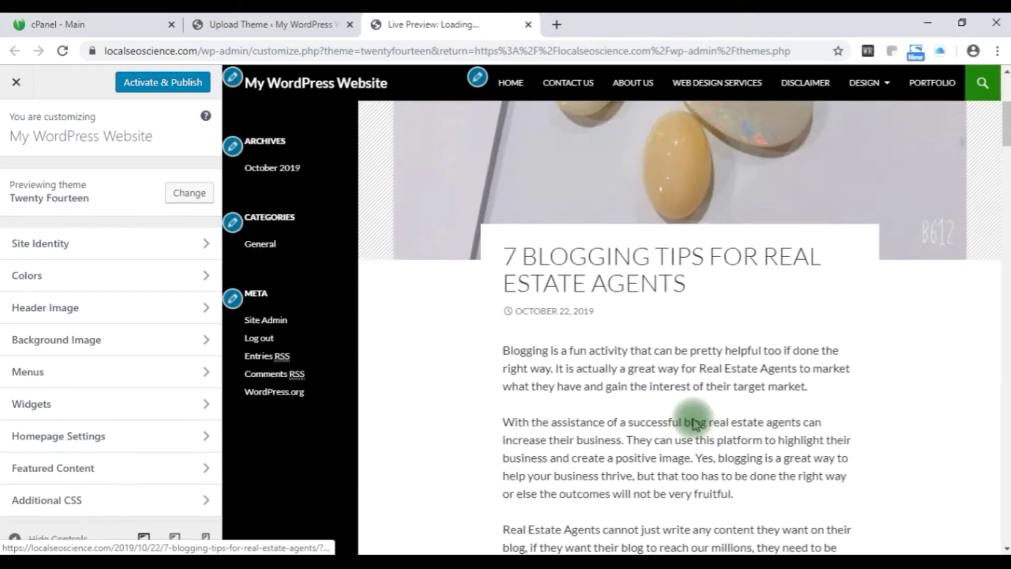
scroll(693, 420, "up", 7)
scroll(692, 418, "down", 7)
scroll(692, 418, "up", 8)
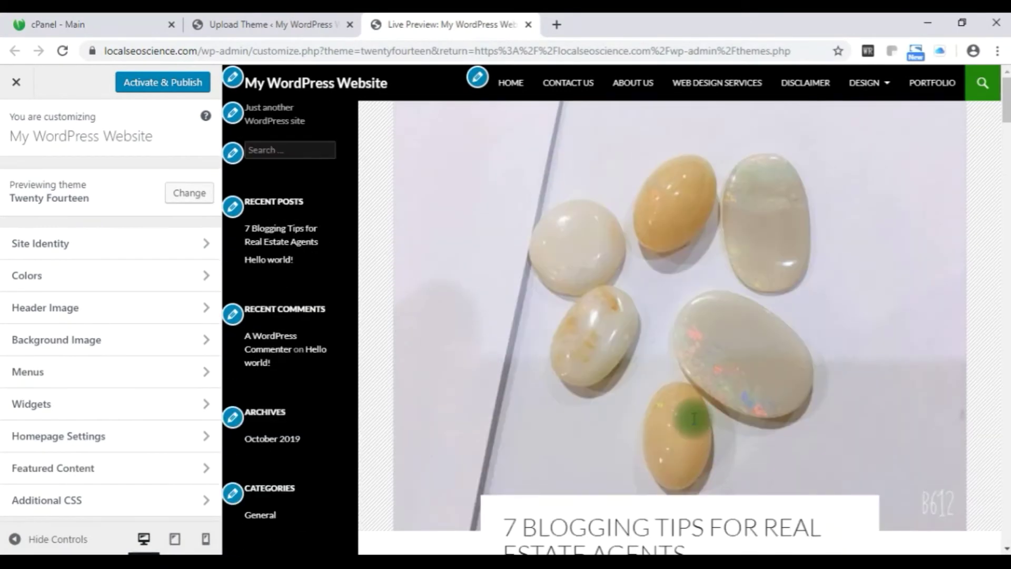
Return to the theme installation page and activate the Twenty Fourteen theme.
left_click(289, 24)
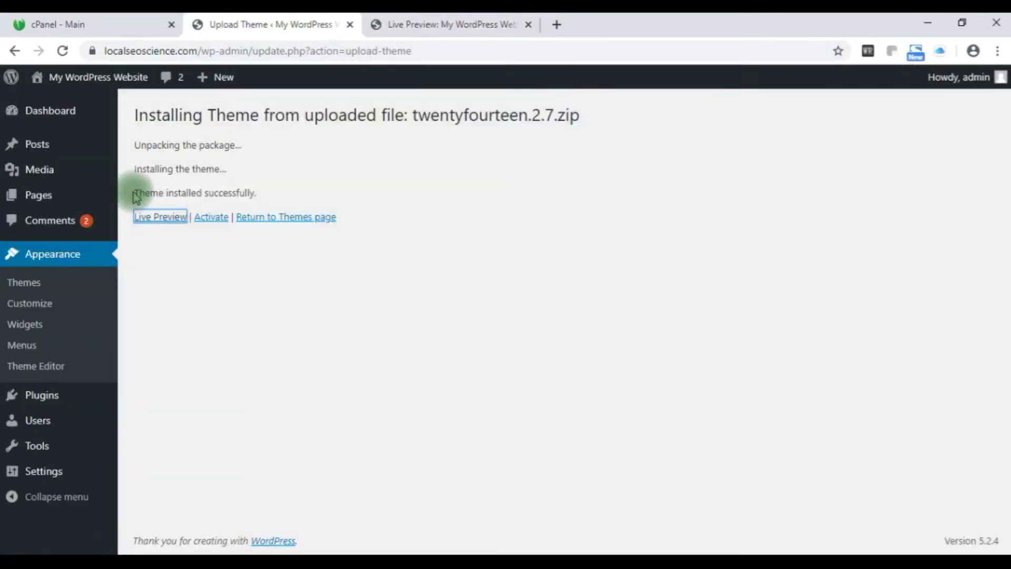
left_click(209, 218)
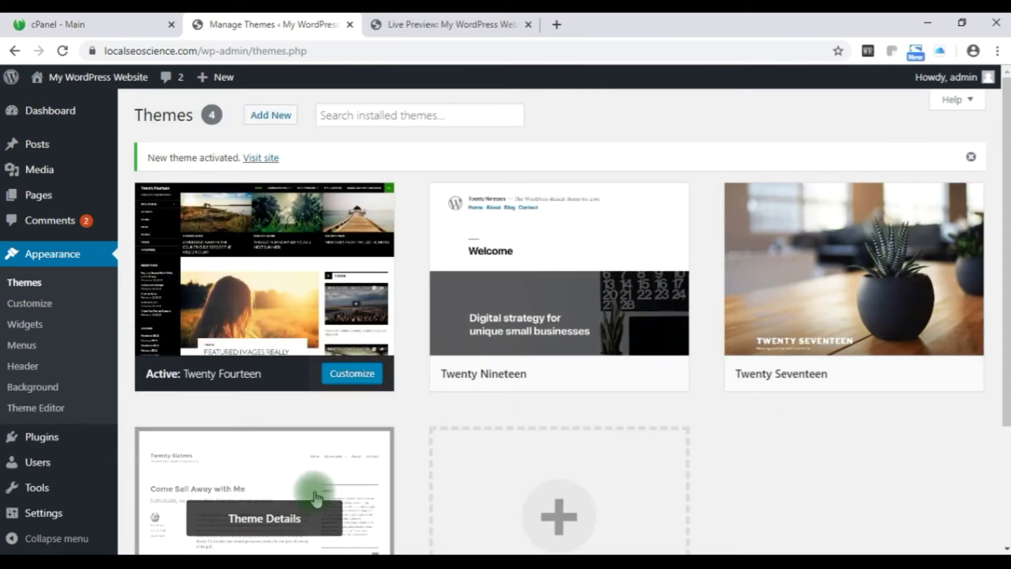
Open the live website in a new tab and examine how its homepage looks with the activated theme.
mouse_move(79, 77)
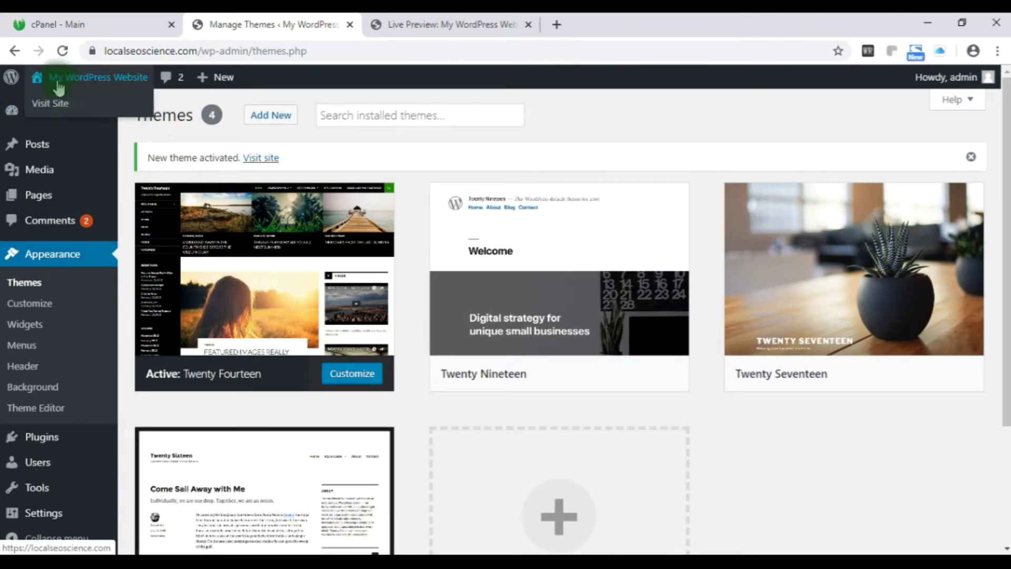
right_click(55, 104)
left_click(113, 108)
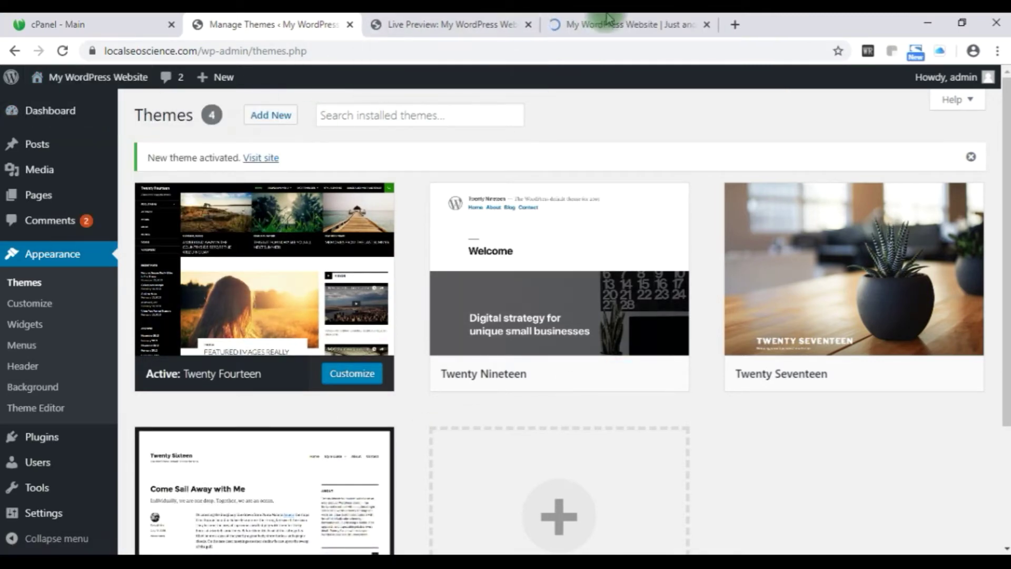
left_click(608, 25)
scroll(451, 440, "down", 10)
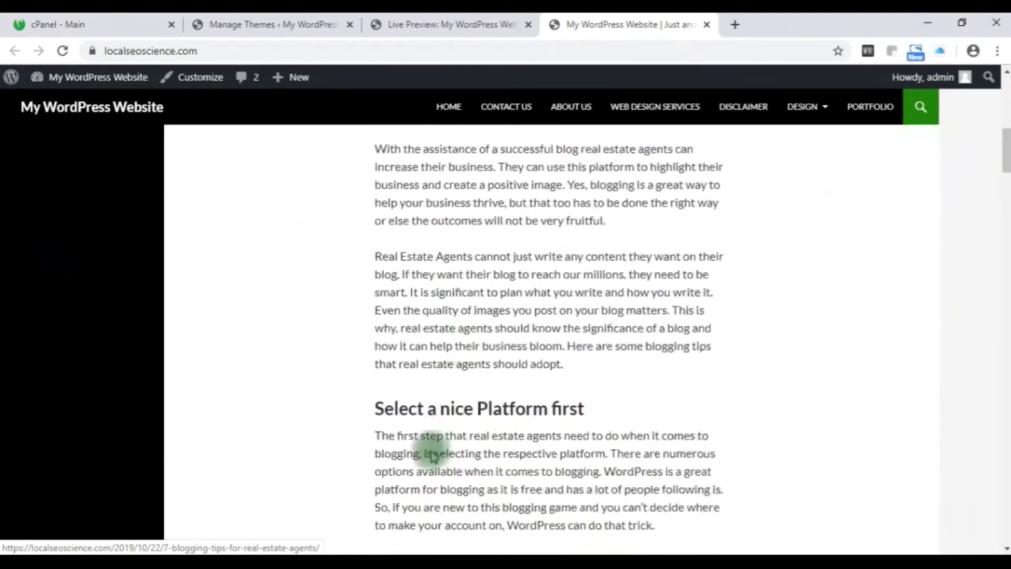
scroll(322, 501, "down", 8)
scroll(322, 485, "up", 20)
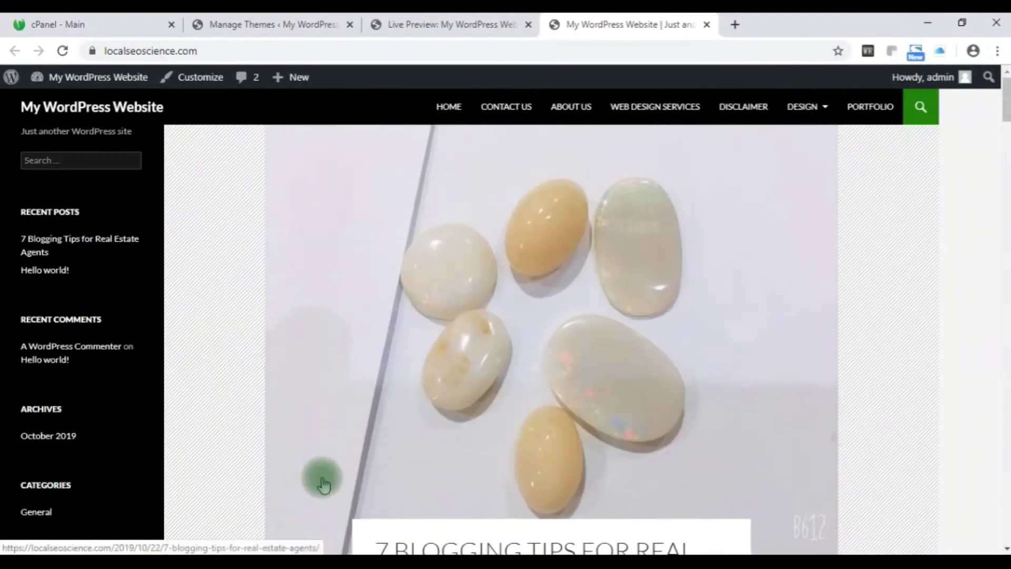
Close the website and live preview tabs to return to the Themes page.
left_click(708, 25)
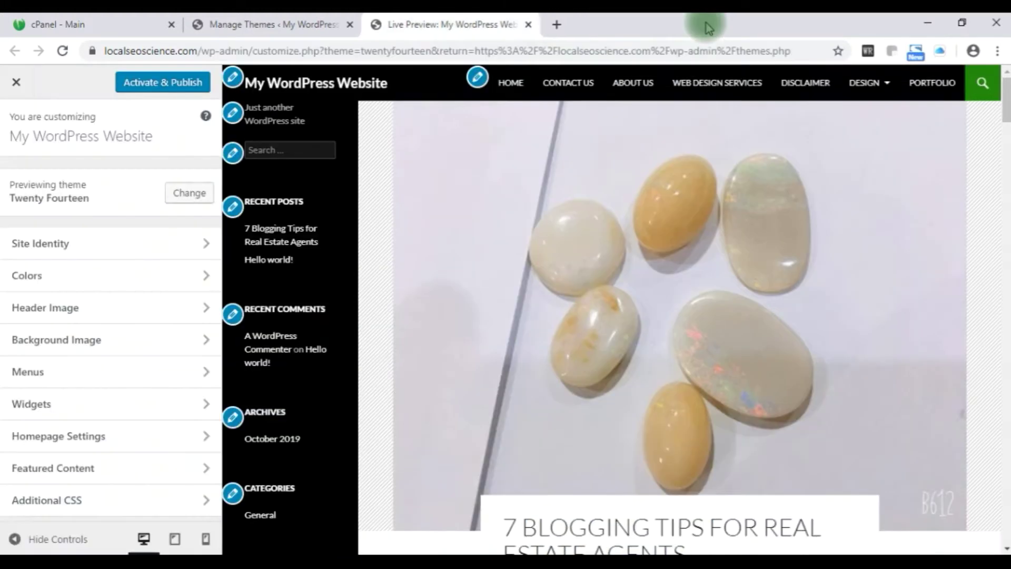
left_click(529, 24)
left_click(555, 493)
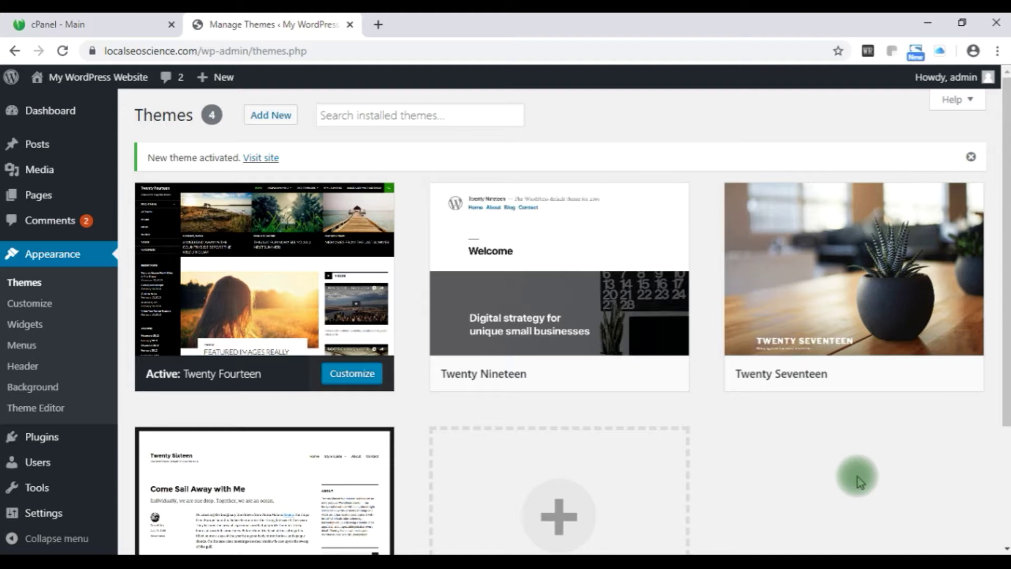
scroll(732, 472, "down", 3)
scroll(744, 466, "up", 3)
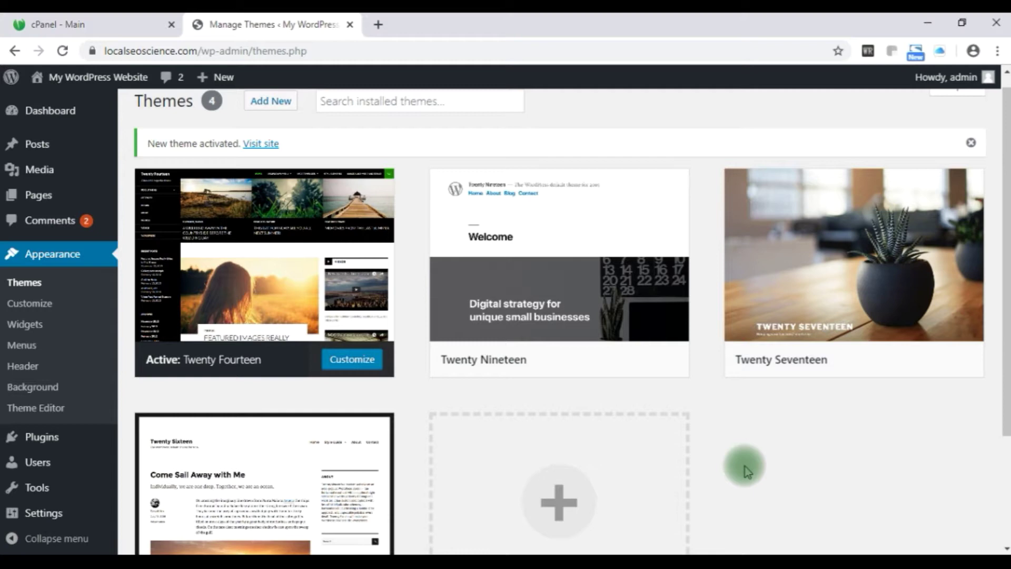
scroll(748, 470, "up", 1)
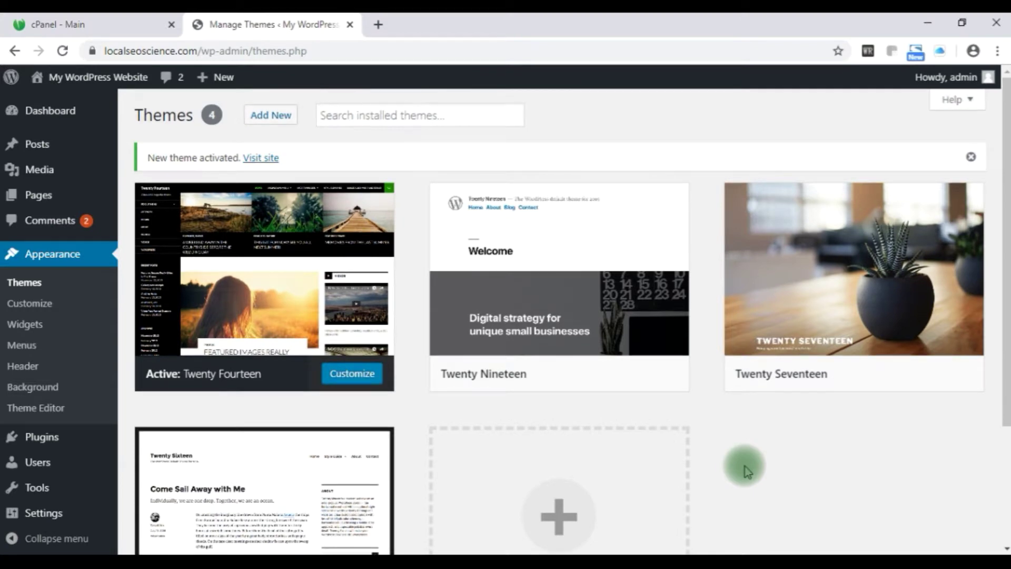
scroll(737, 474, "down", 3)
scroll(735, 474, "up", 3)
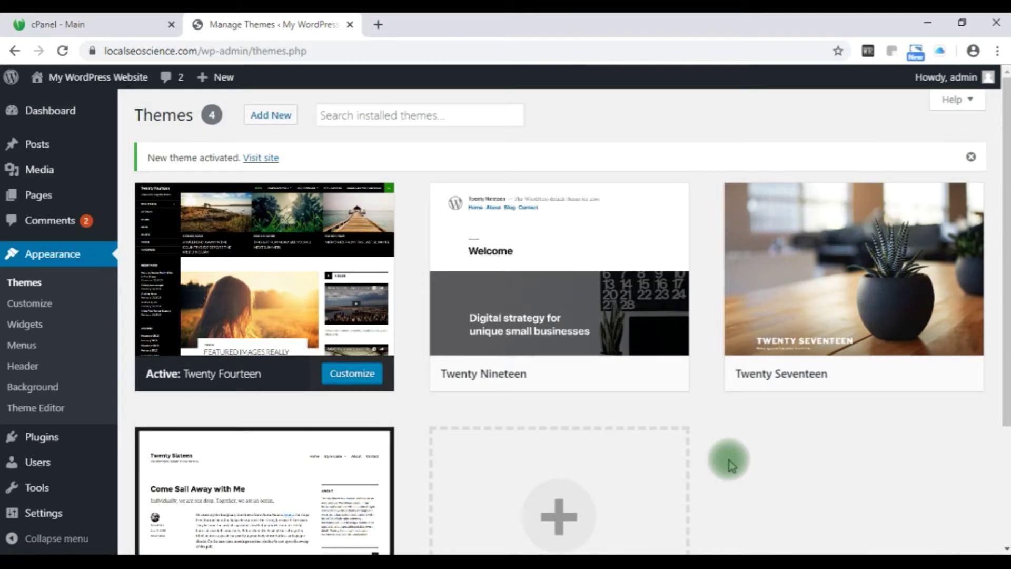
scroll(374, 452, "down", 3)
scroll(360, 481, "up", 3)
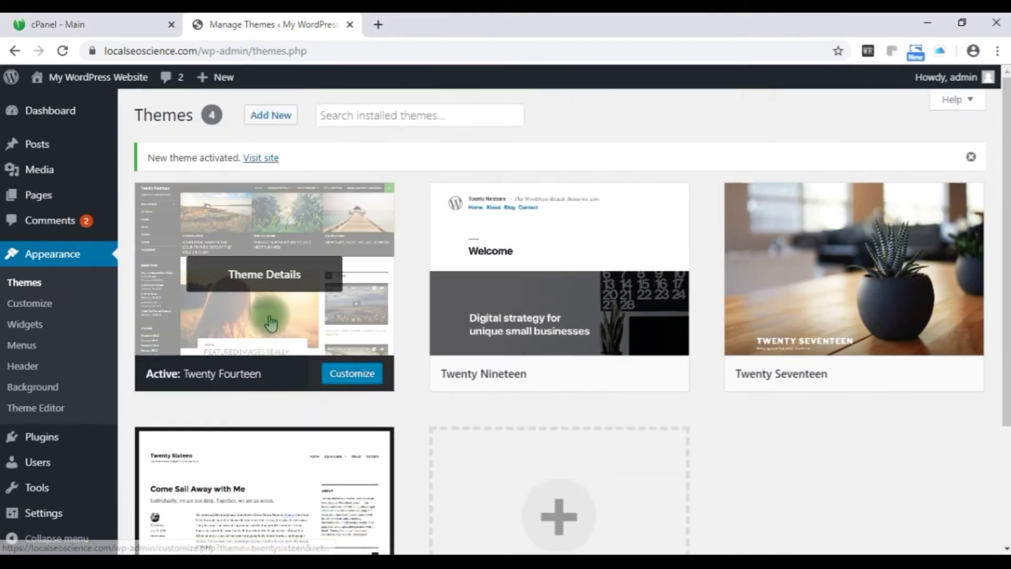
scroll(852, 482, "down", 3)
scroll(854, 474, "up", 3)
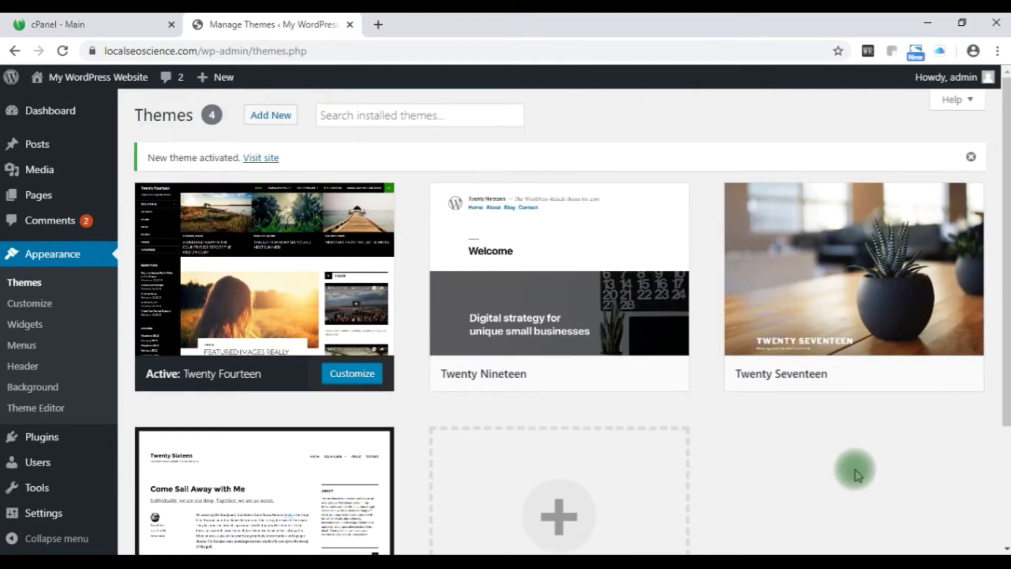
Activate the Twenty Nineteen theme in place of Twenty Fourteen on the Themes page.
mouse_move(311, 258)
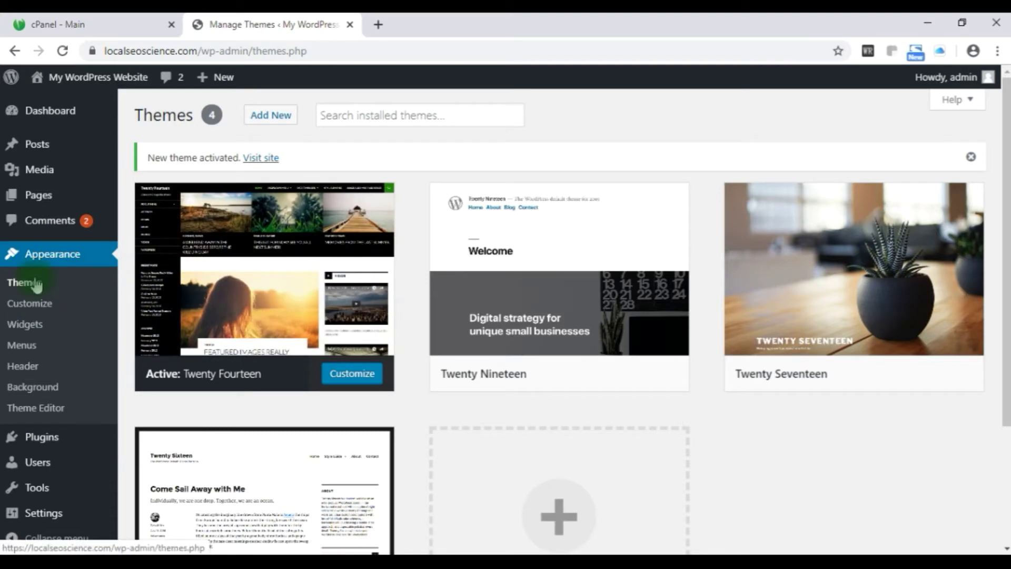
mouse_move(369, 441)
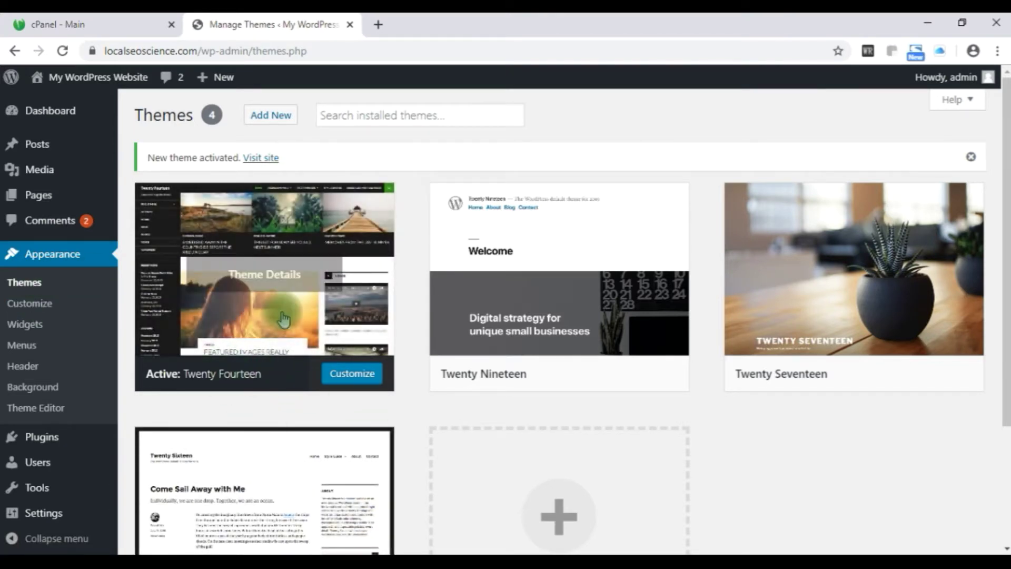
scroll(851, 509, "down", 3)
scroll(841, 495, "up", 3)
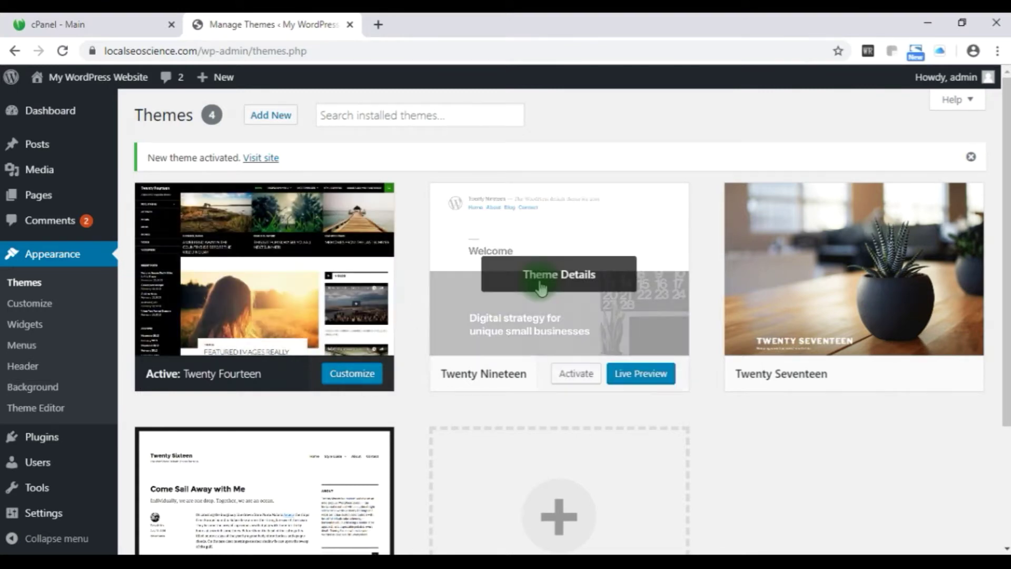
left_click(572, 379)
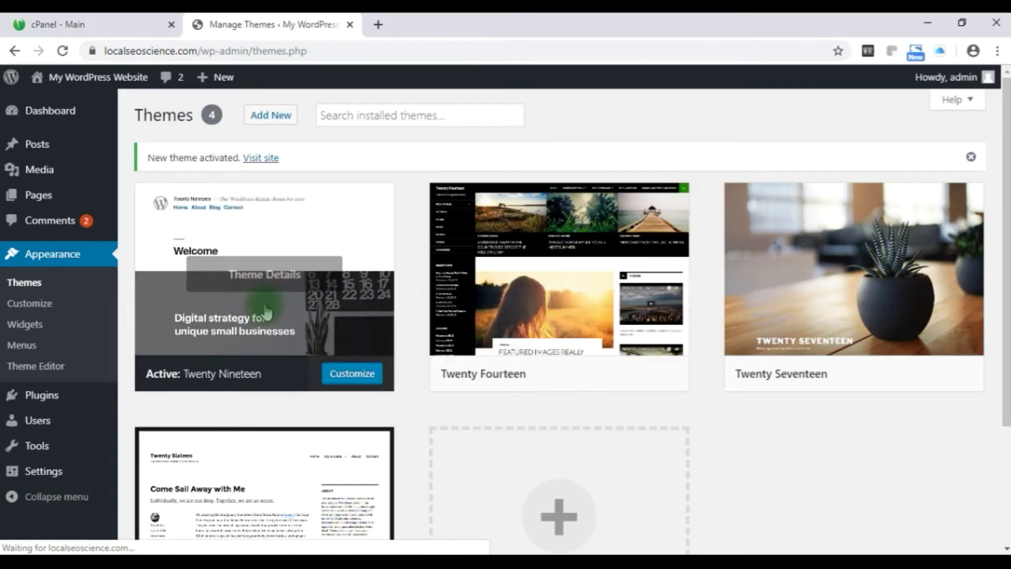
scroll(712, 454, "down", 2)
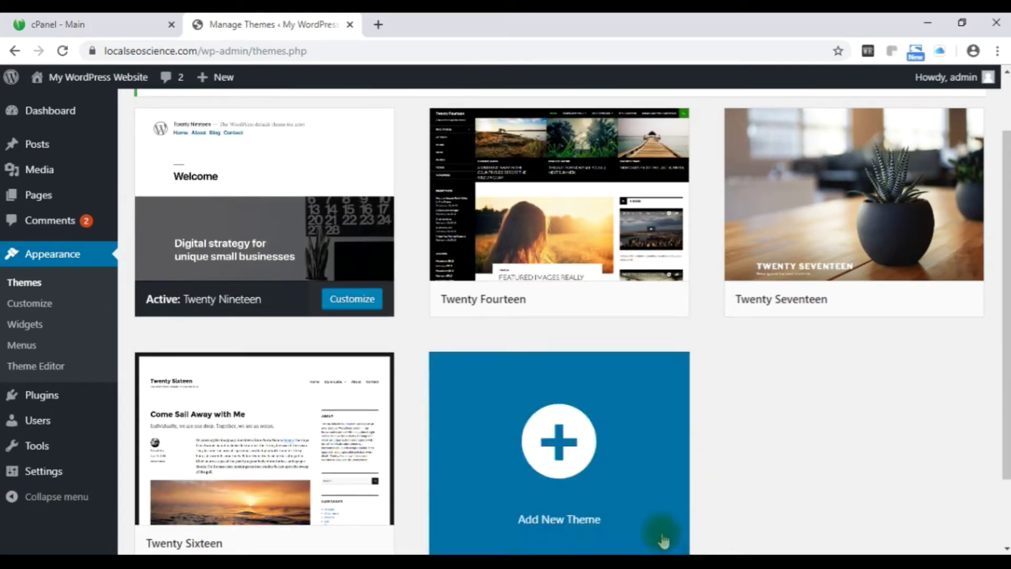
scroll(733, 459, "up", 2)
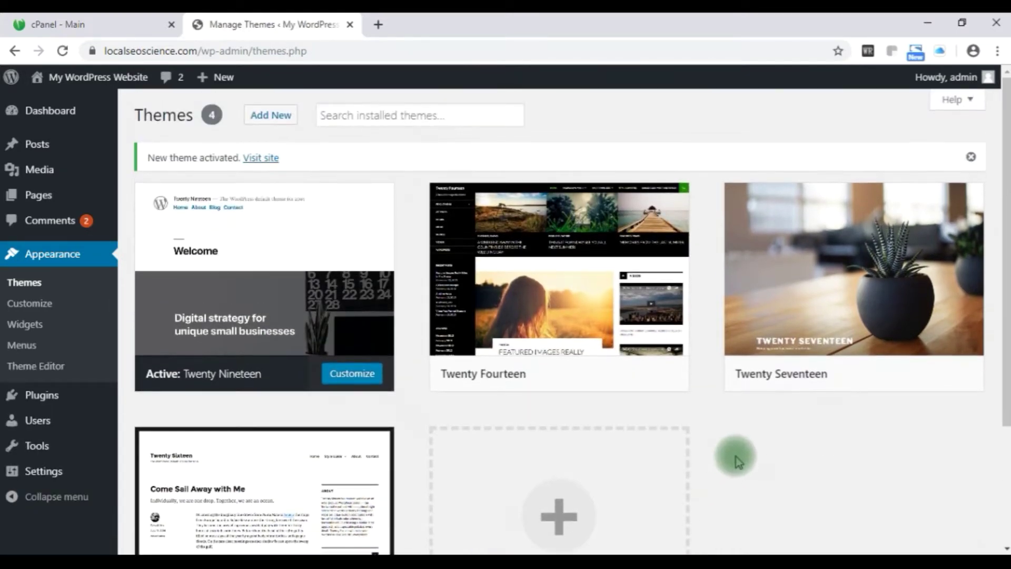
Delete the Twenty Fourteen theme from its theme details and confirm the deletion.
left_click(563, 283)
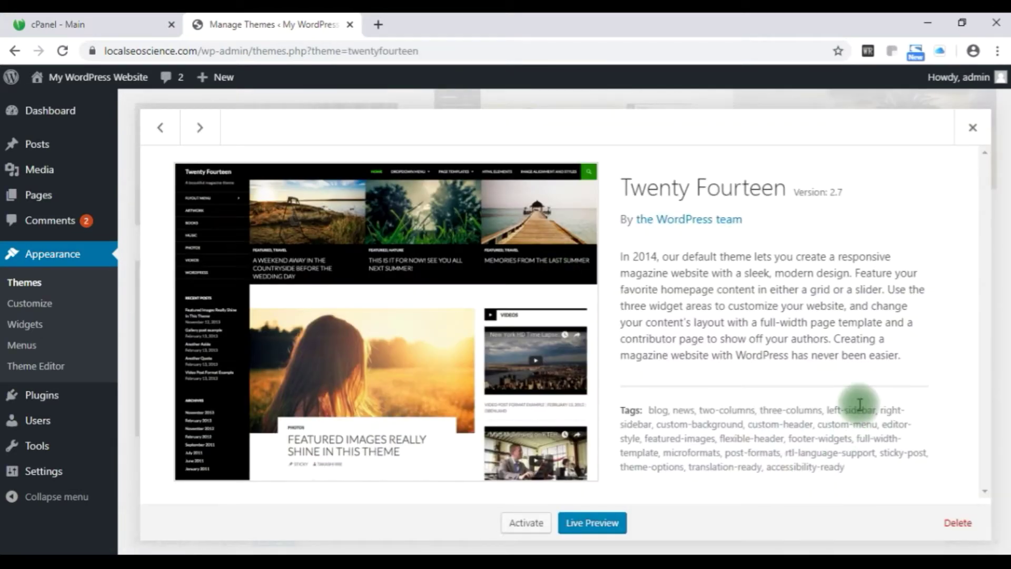
left_click(973, 128)
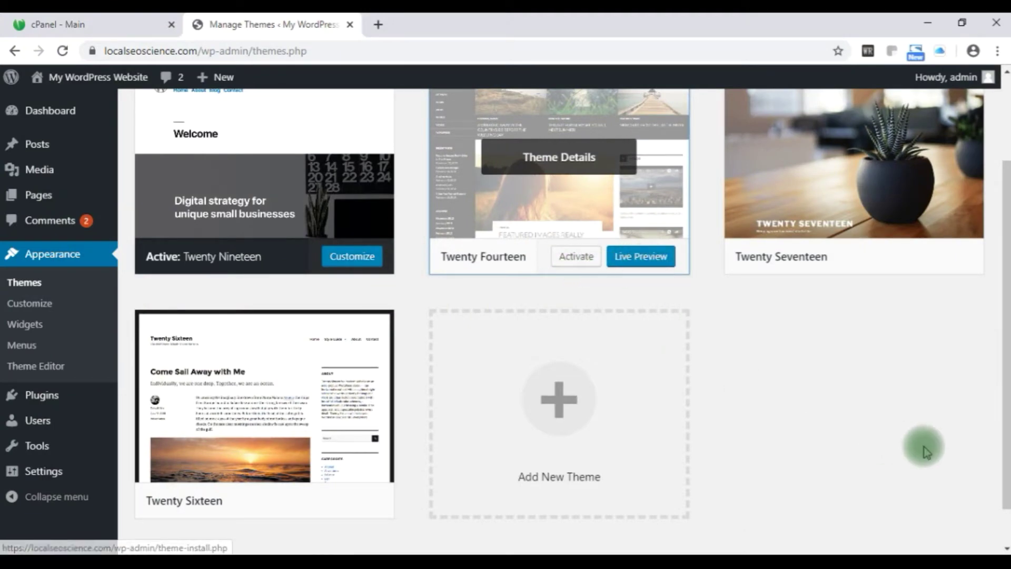
scroll(921, 444, "up", 3)
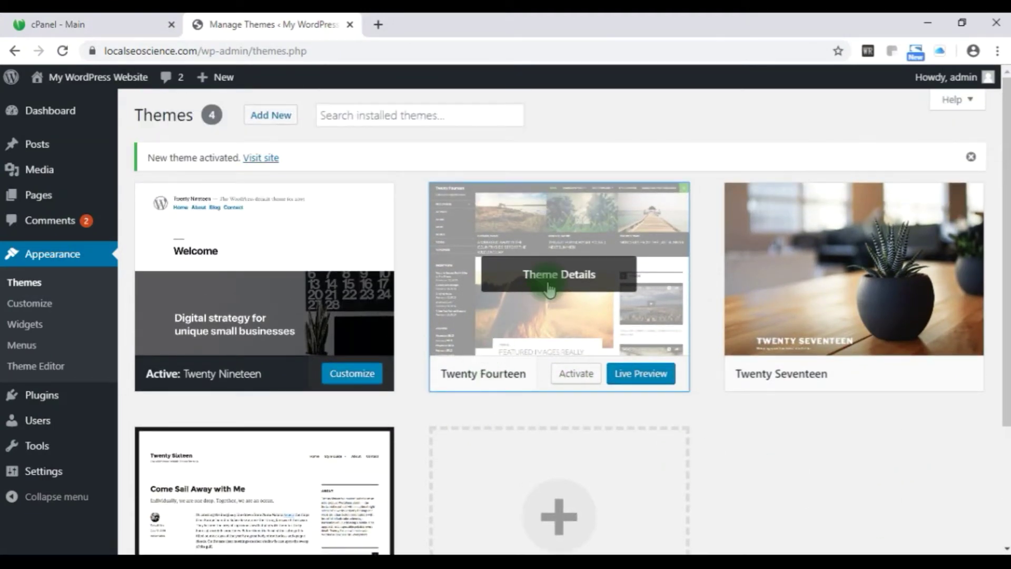
left_click(552, 285)
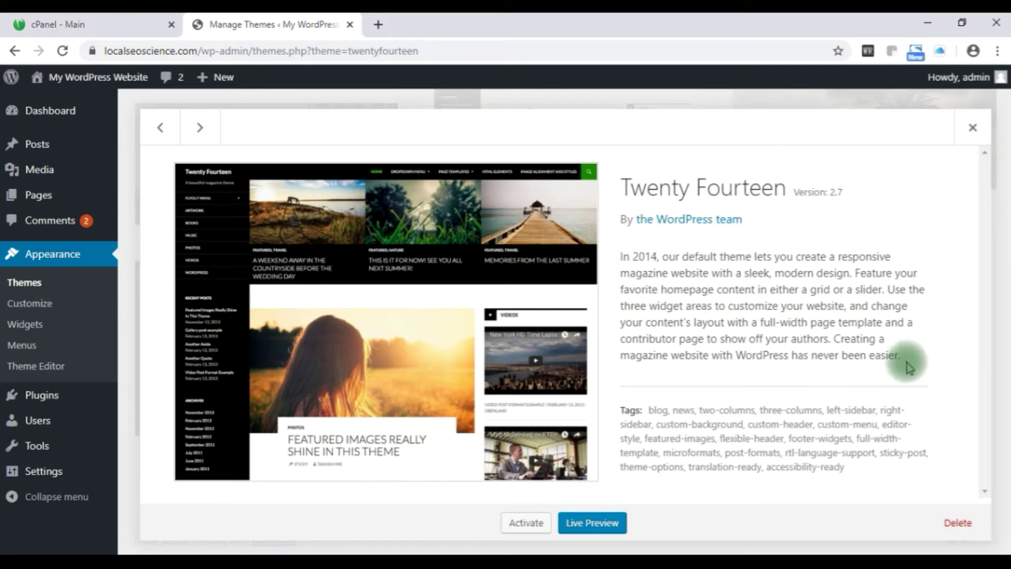
left_click(965, 532)
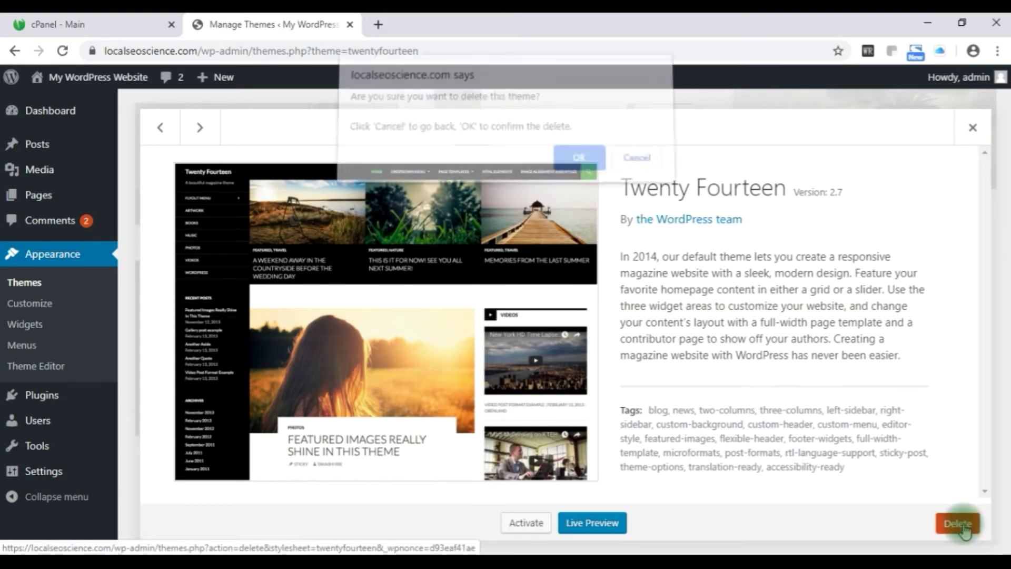
left_click(577, 165)
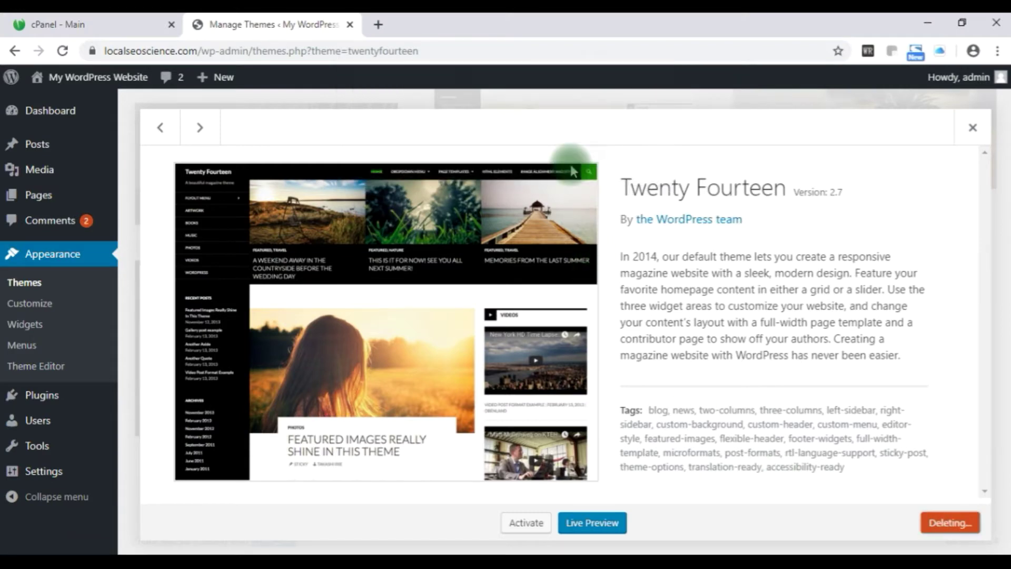
scroll(645, 481, "up", 3)
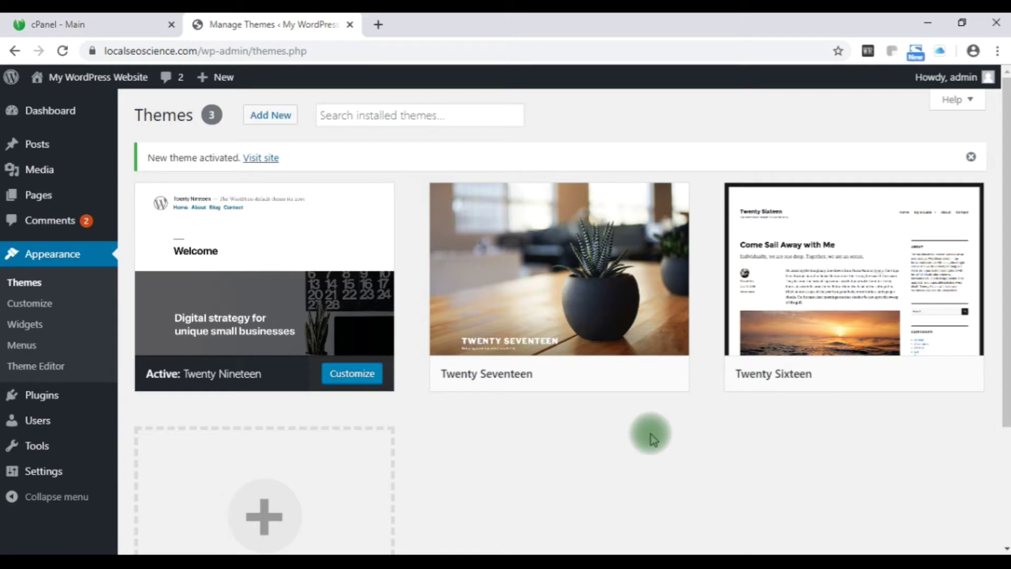
left_click(62, 23)
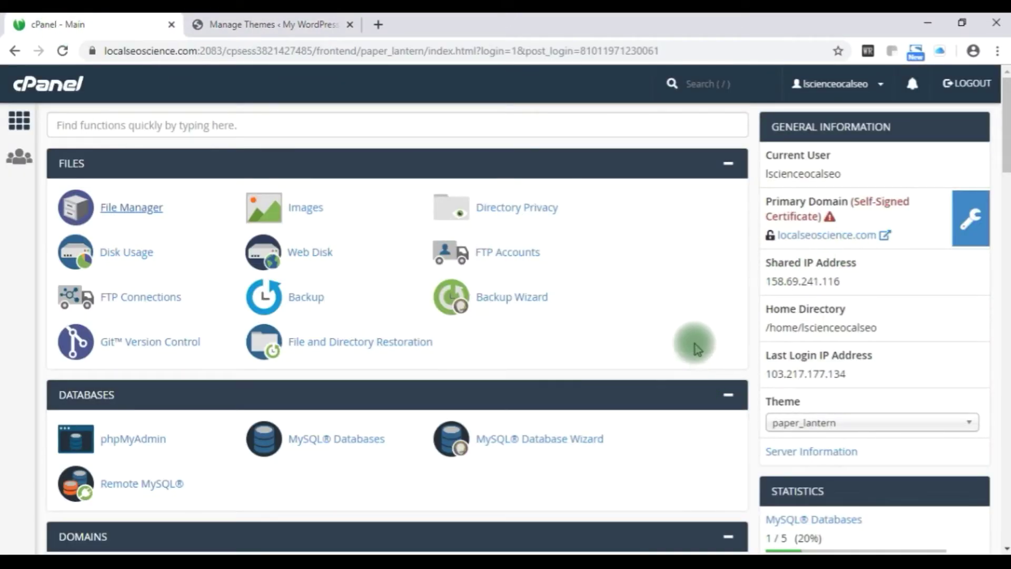
left_click(248, 24)
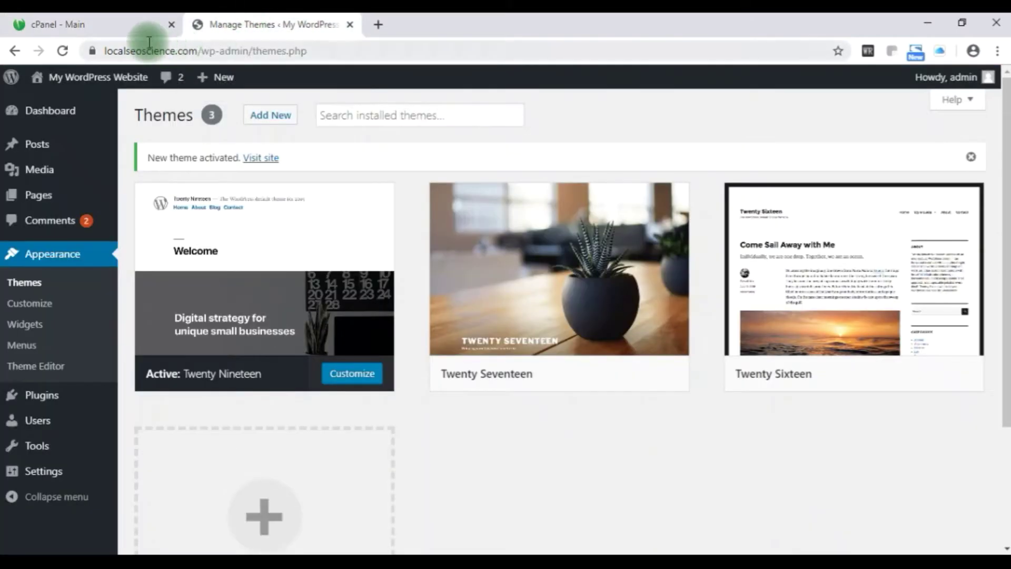
left_click(378, 51)
left_click(378, 51)
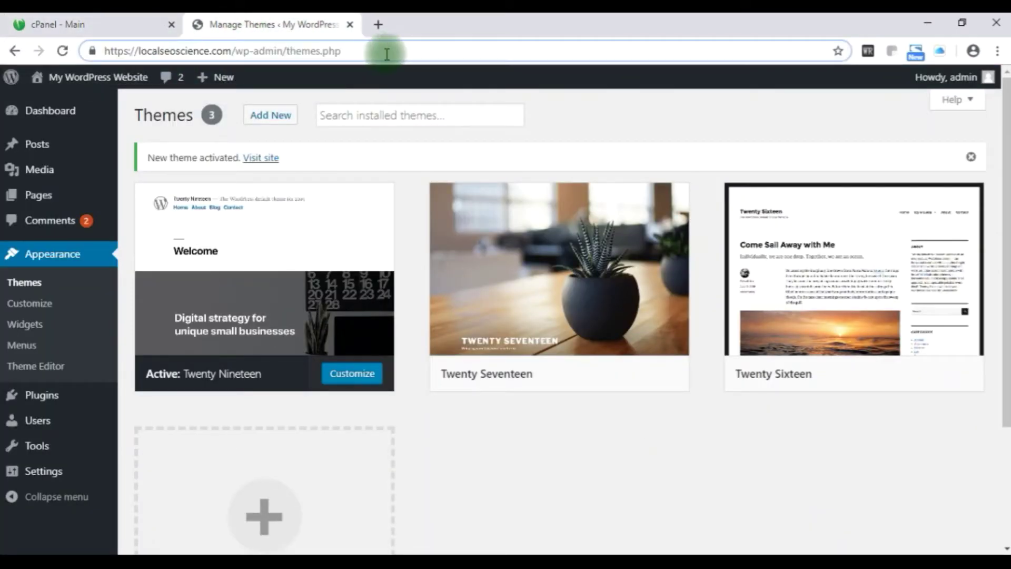
Switch to the cPanel browser tab and open the File Manager.
left_click(87, 24)
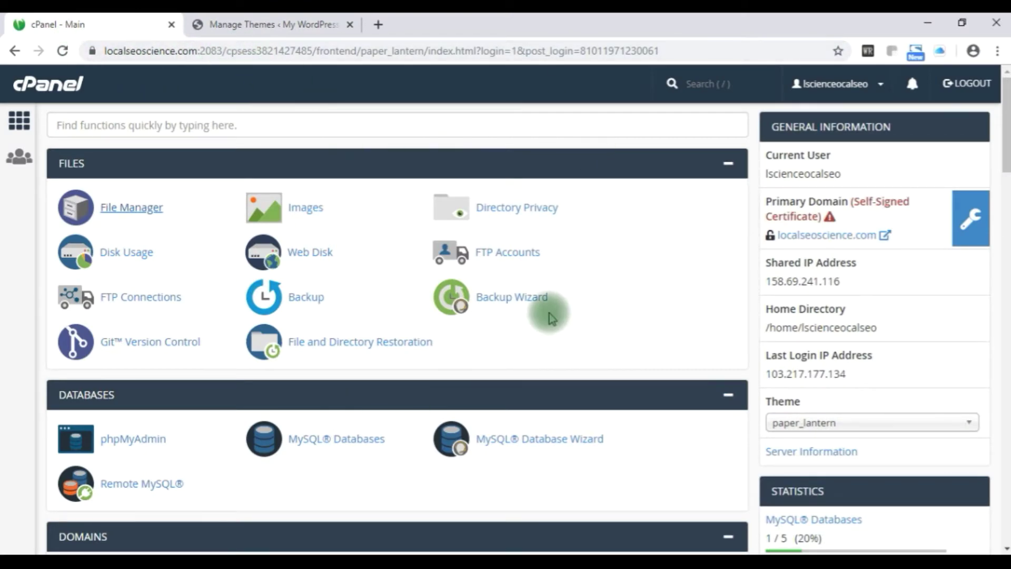
scroll(579, 279, "down", 1)
scroll(584, 280, "up", 1)
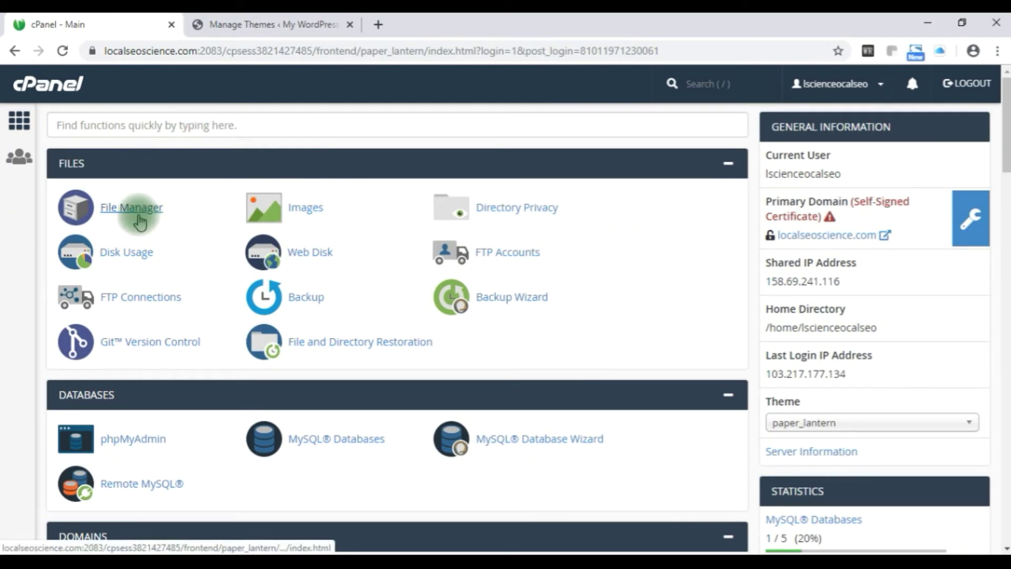
left_click(138, 211)
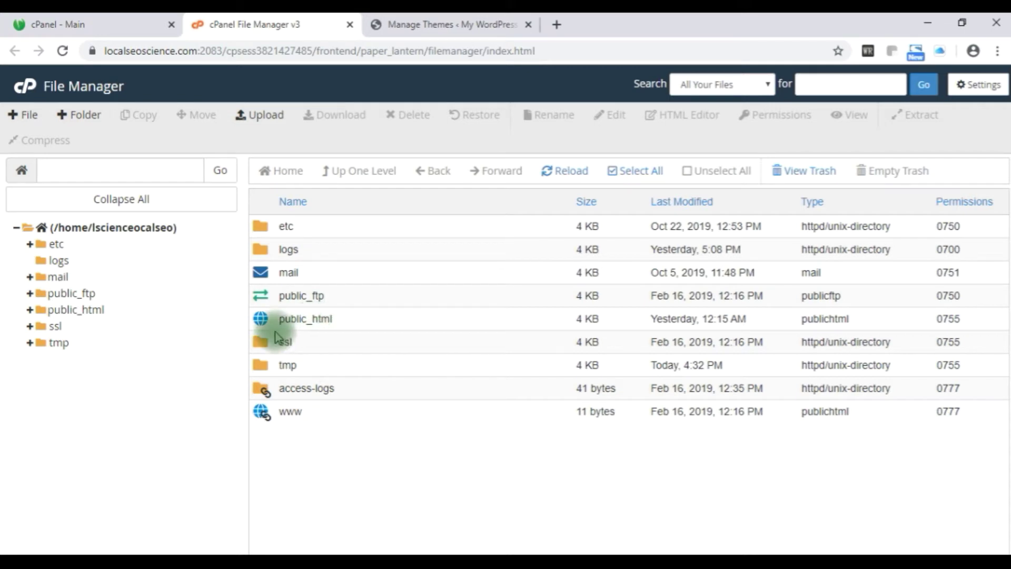
Open the public_html folder in the home directory, leaving its name unedited.
left_click(262, 320)
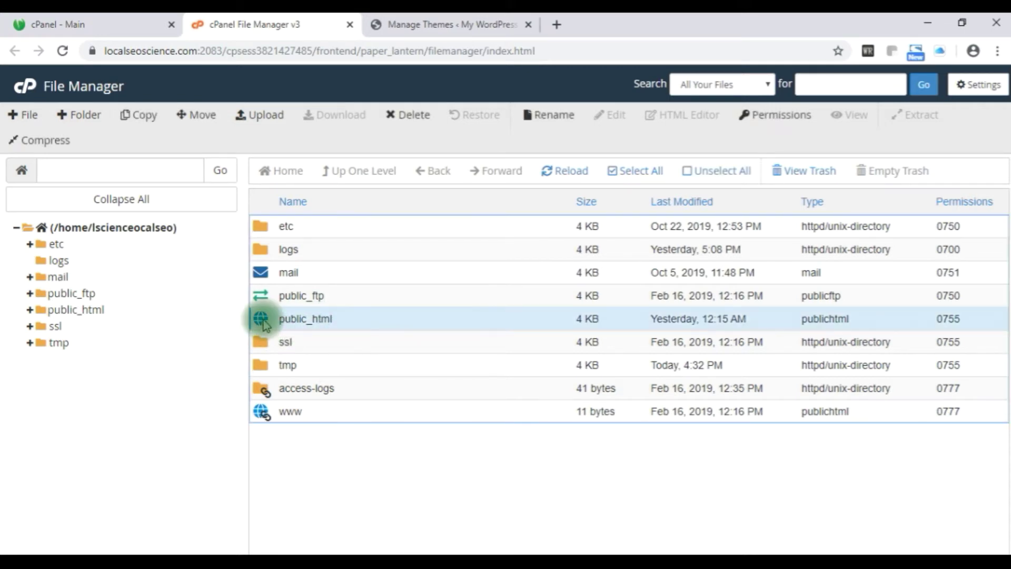
left_click(335, 322)
left_click(327, 322)
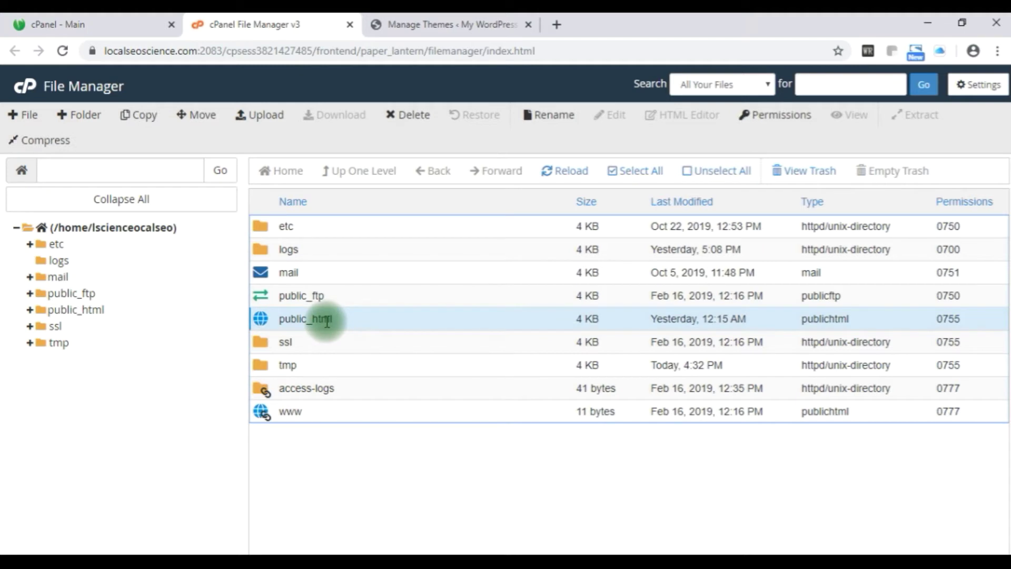
double_click(327, 321)
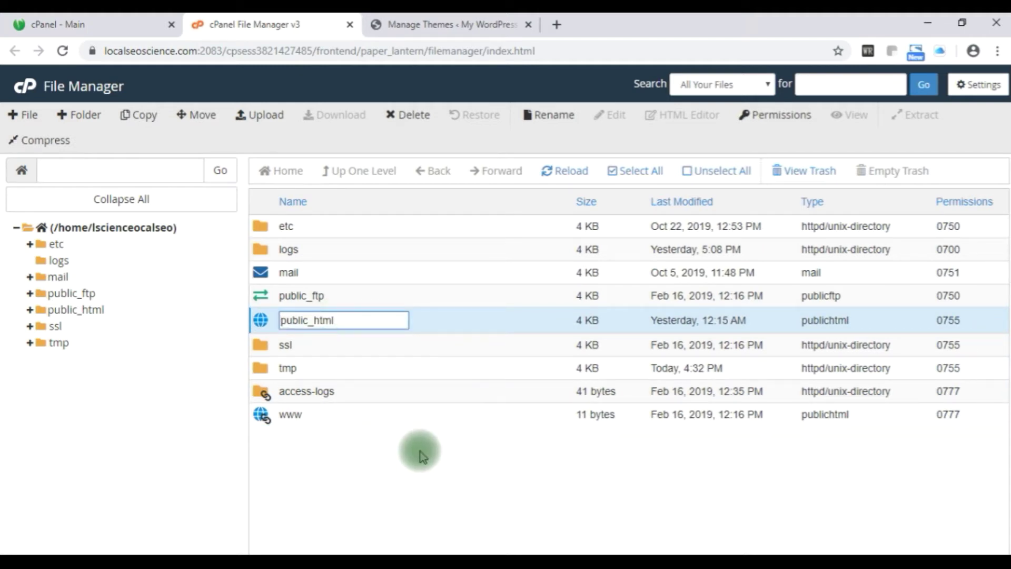
left_click(418, 452)
double_click(262, 323)
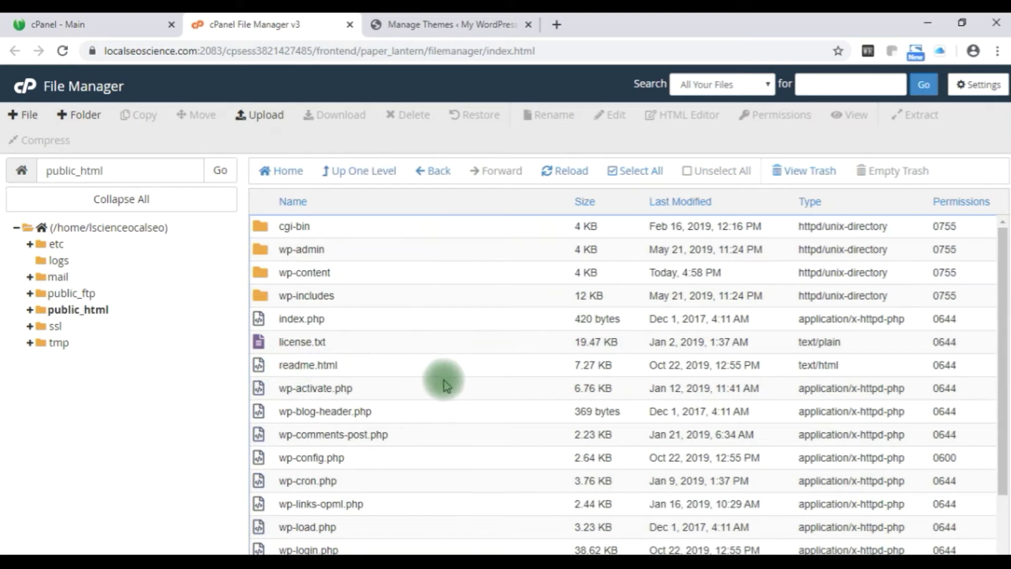
Open the wp-content folder inside public_html and go into its themes folder.
scroll(449, 380, "down", 2)
scroll(448, 380, "up", 2)
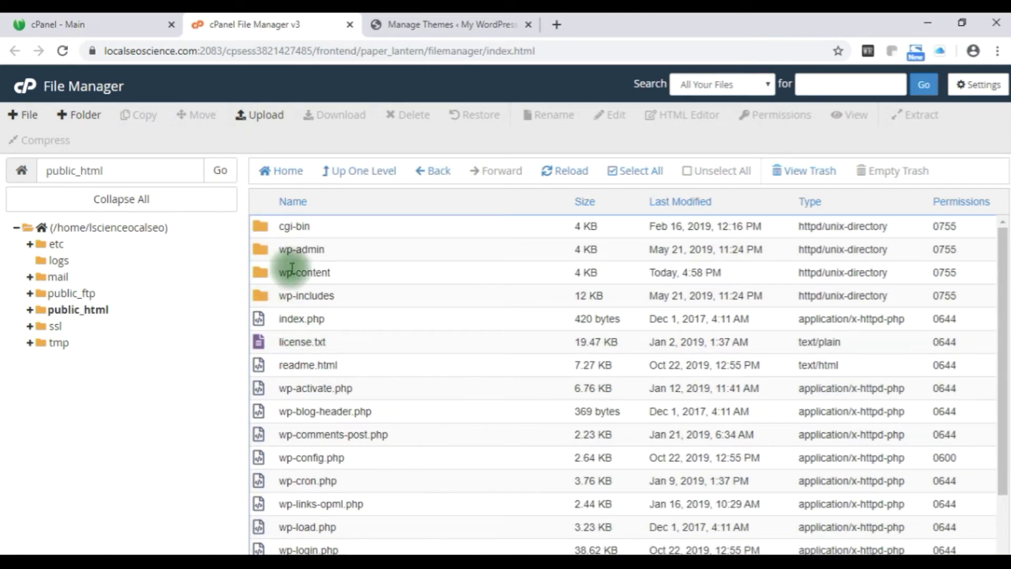
left_click(261, 275)
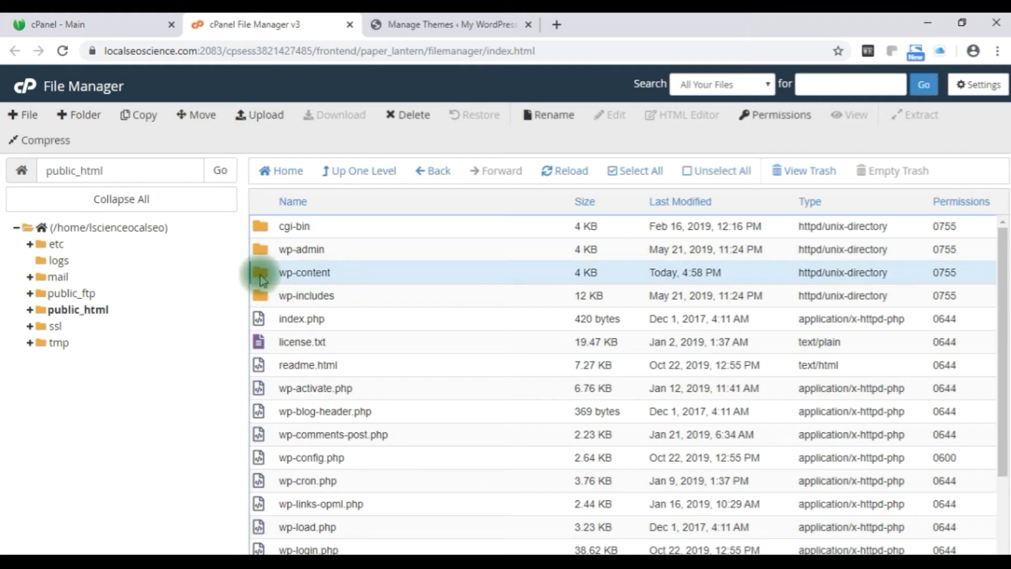
double_click(262, 278)
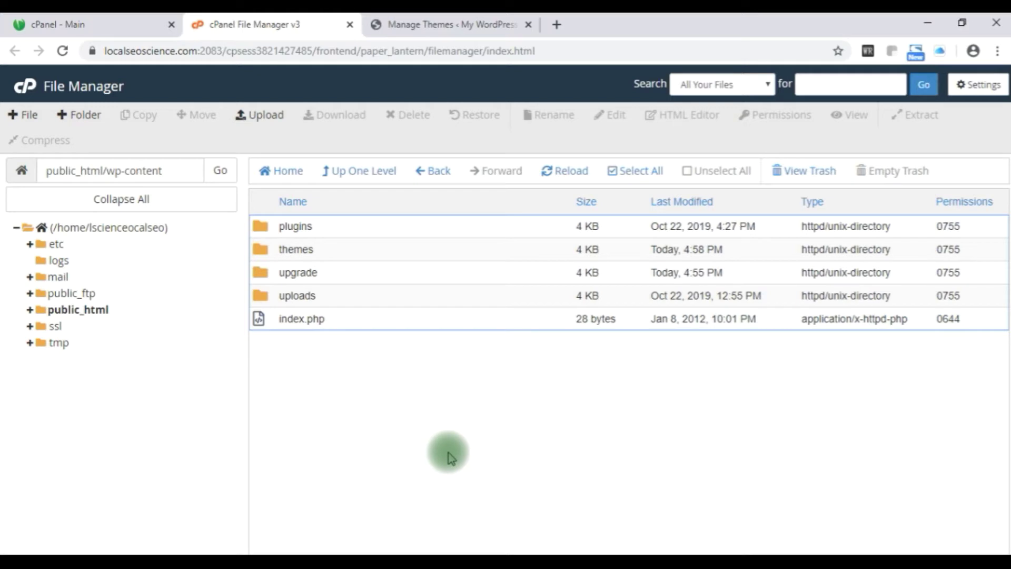
double_click(263, 256)
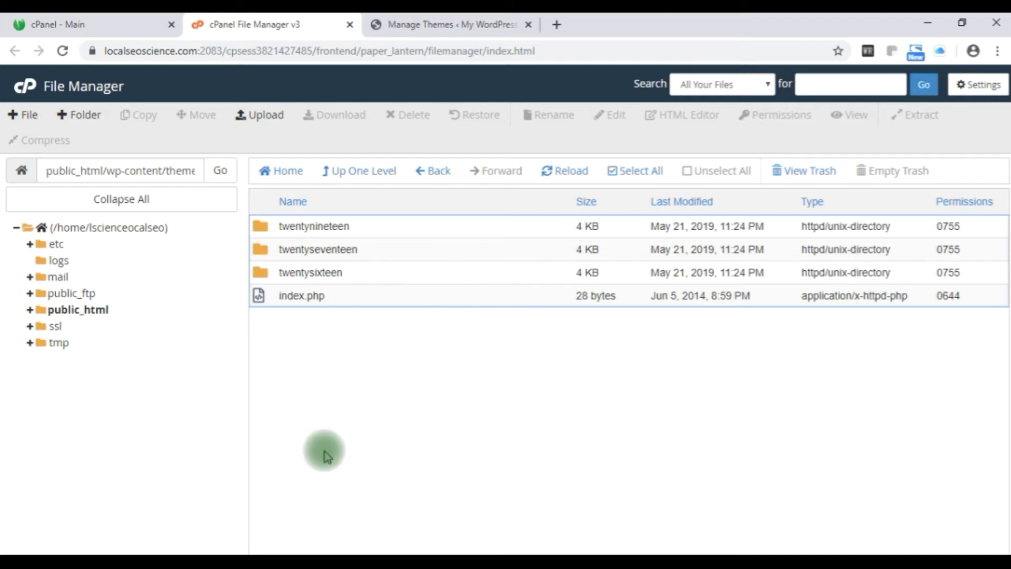
Upload twentyfourteen.2.7.zip from the WP Themes folder into wp-content/themes, return to the File Manager and select the uploaded archive.
left_click(267, 117)
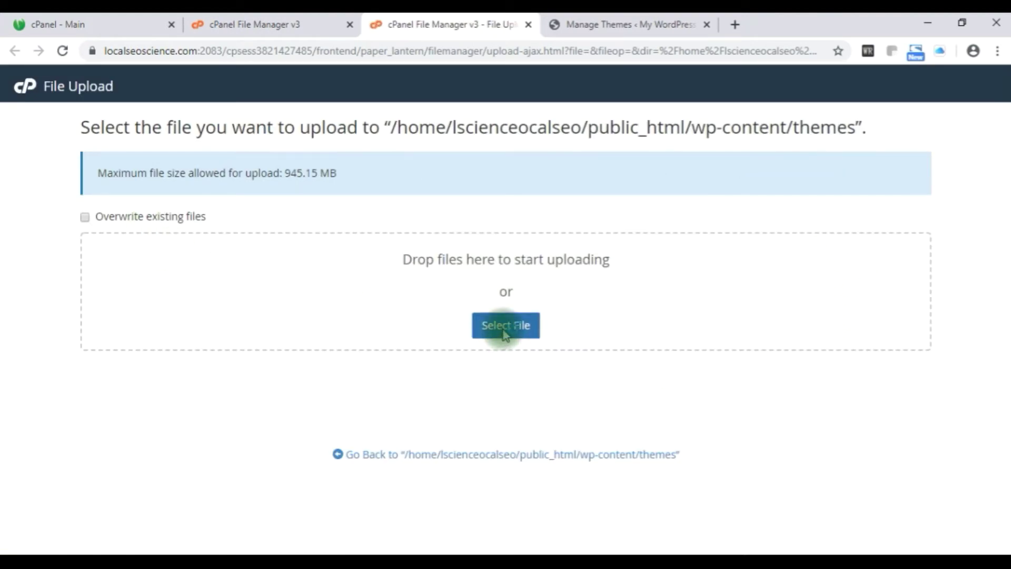
left_click(504, 330)
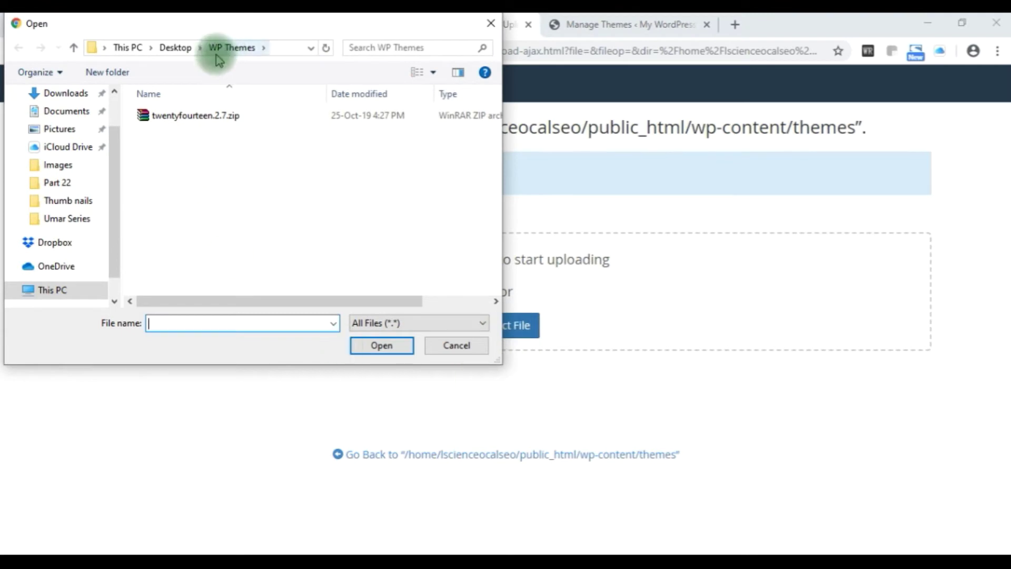
left_click(176, 116)
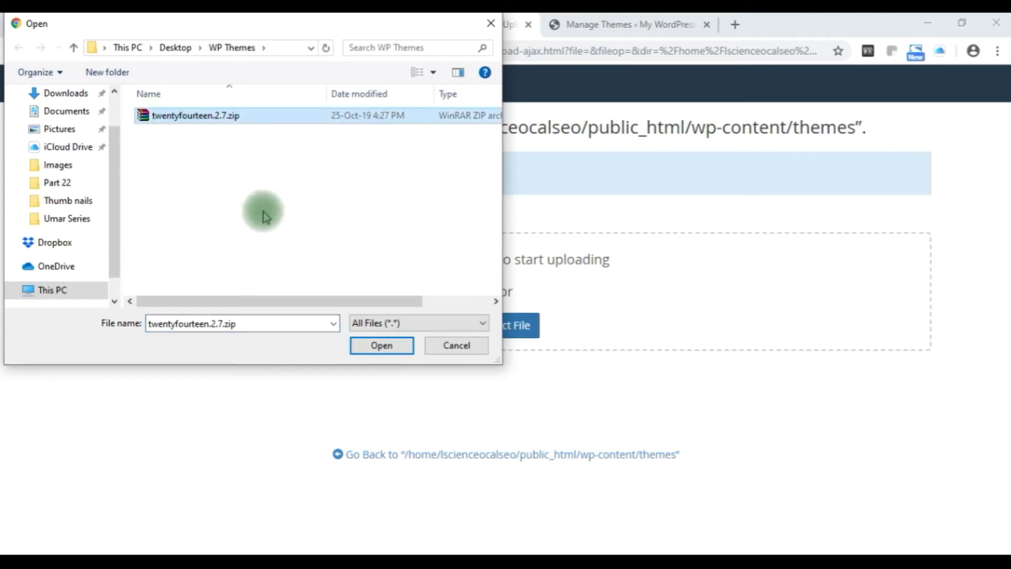
left_click(382, 345)
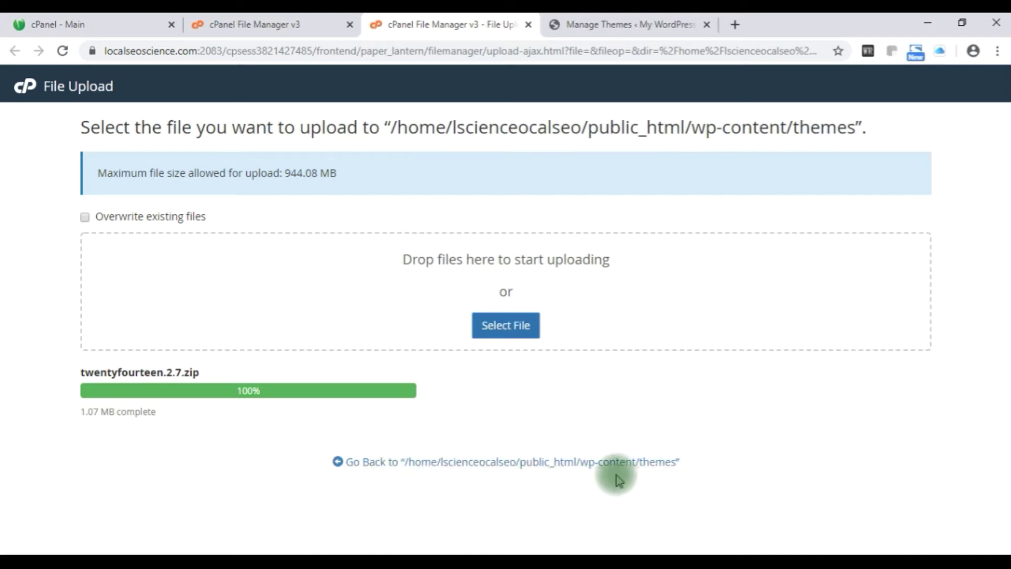
left_click(537, 464)
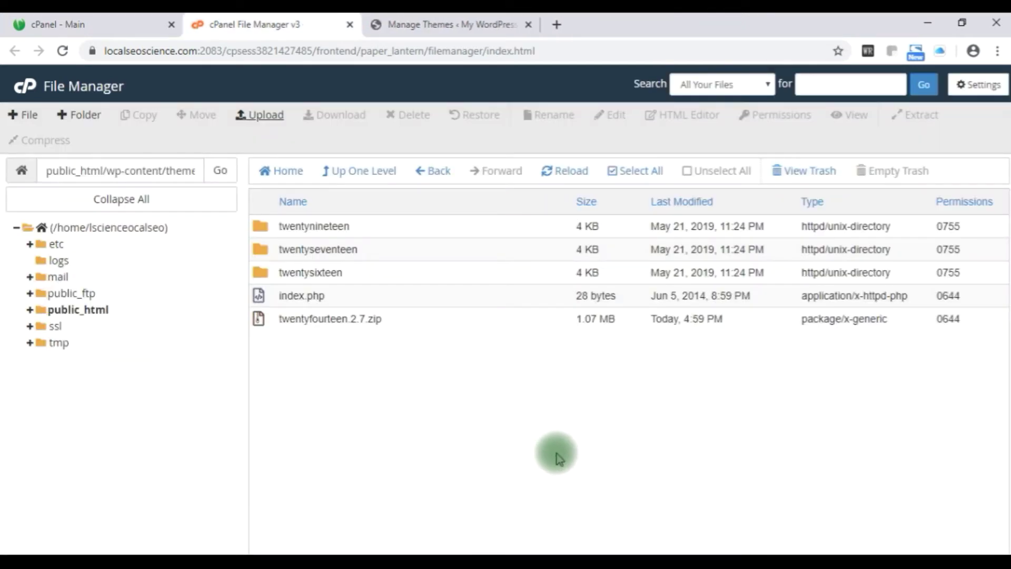
left_click(332, 325)
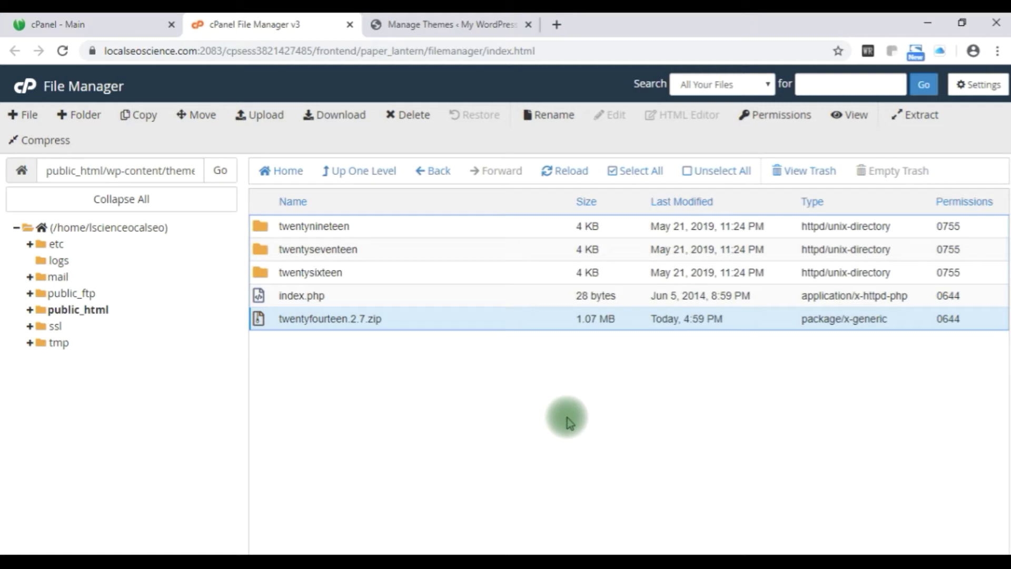
Switch to the WordPress Themes page and reload it to check the list of installed themes.
left_click(416, 25)
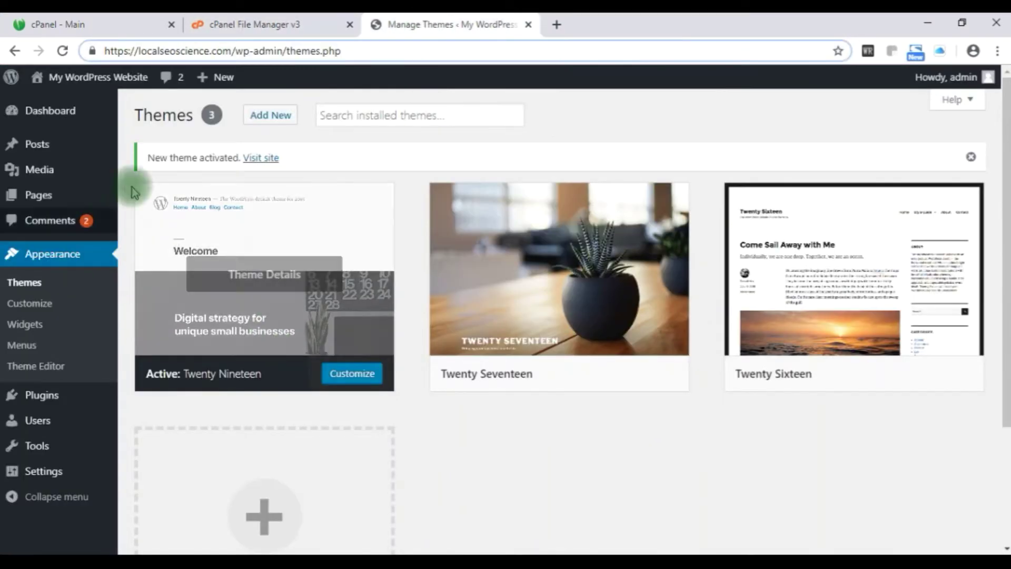
key("Return")
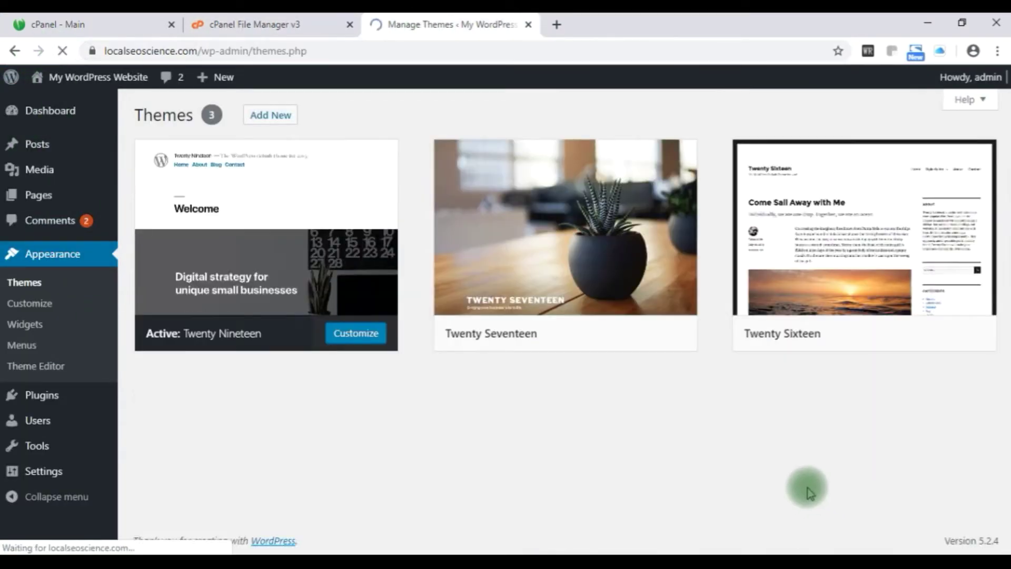
Return to the File Manager and extract twentyfourteen.2.7.zip into /public_html/wp-content/themes, reviewing the extraction results before closing them.
scroll(650, 471, "down", 3)
scroll(650, 471, "up", 3)
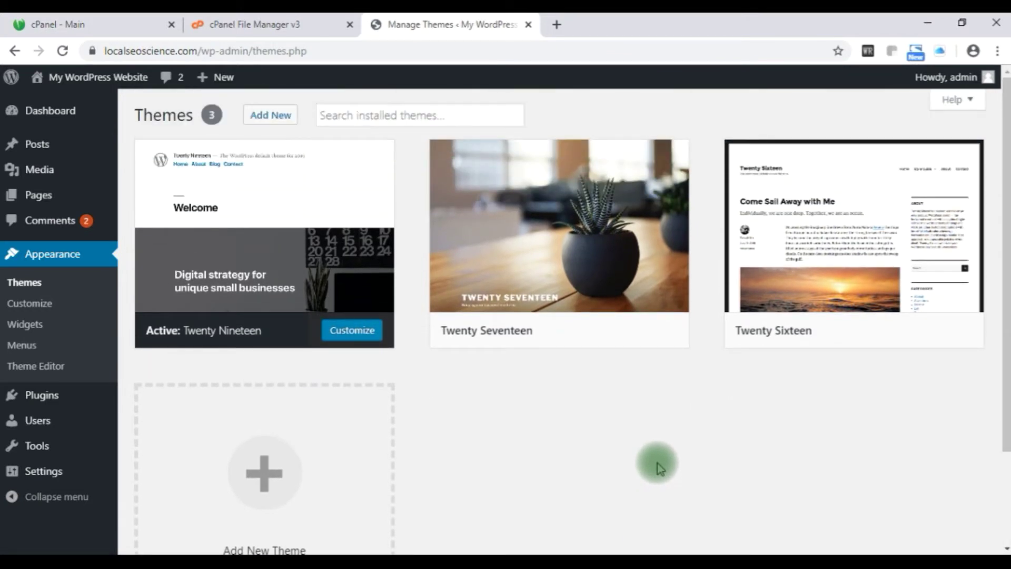
left_click(245, 23)
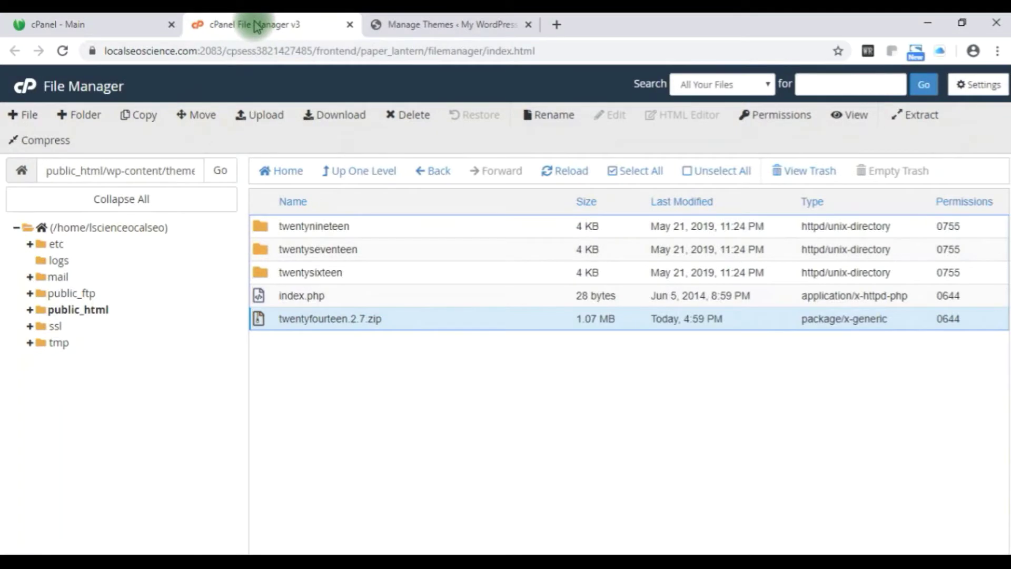
left_click(258, 322)
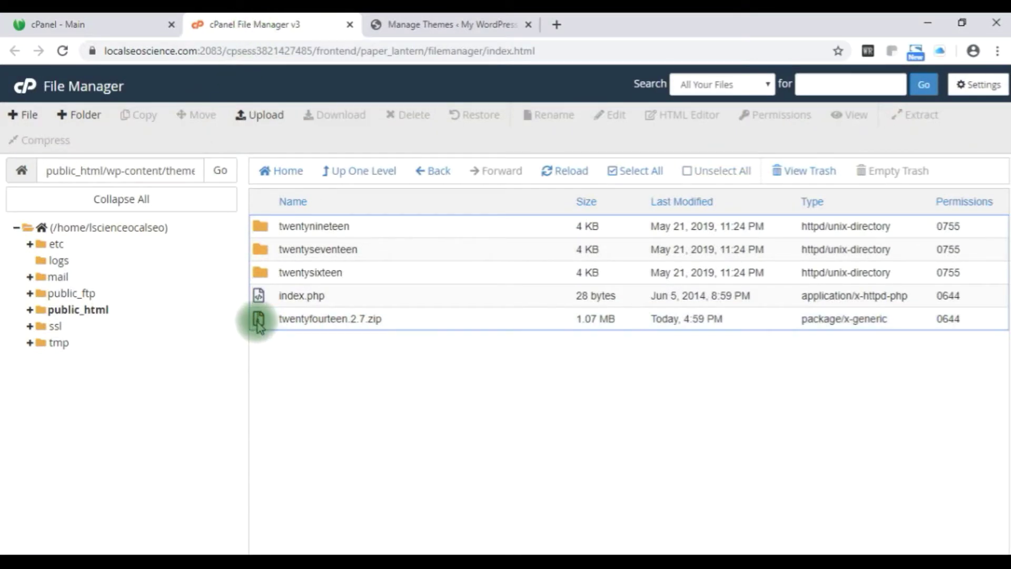
left_click(258, 322)
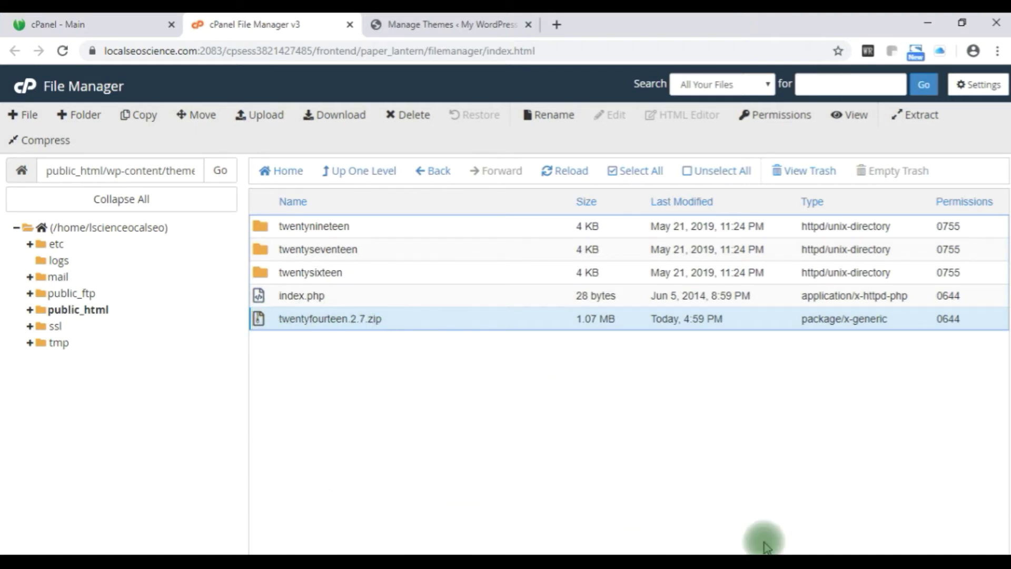
left_click(917, 120)
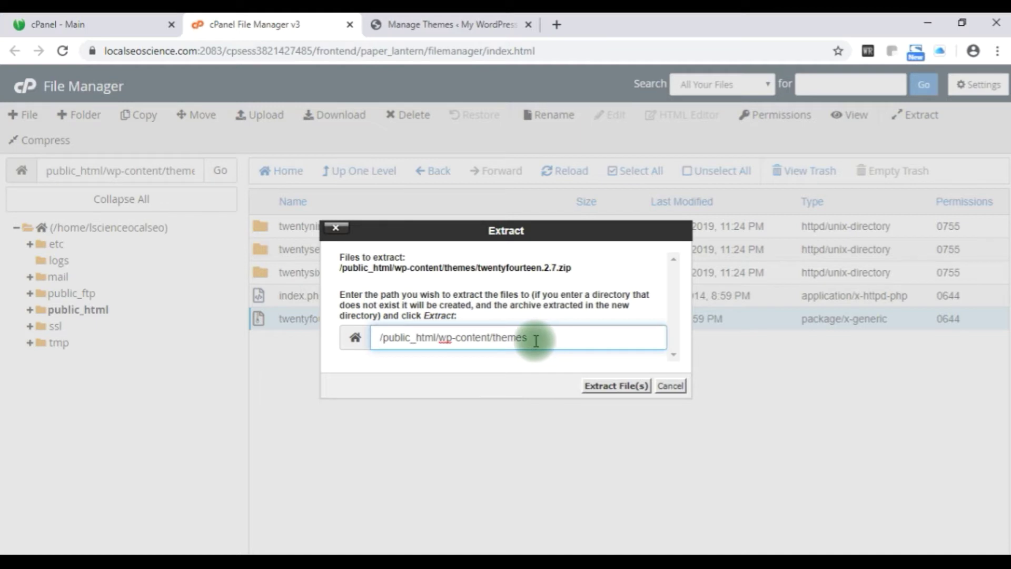
left_click(610, 388)
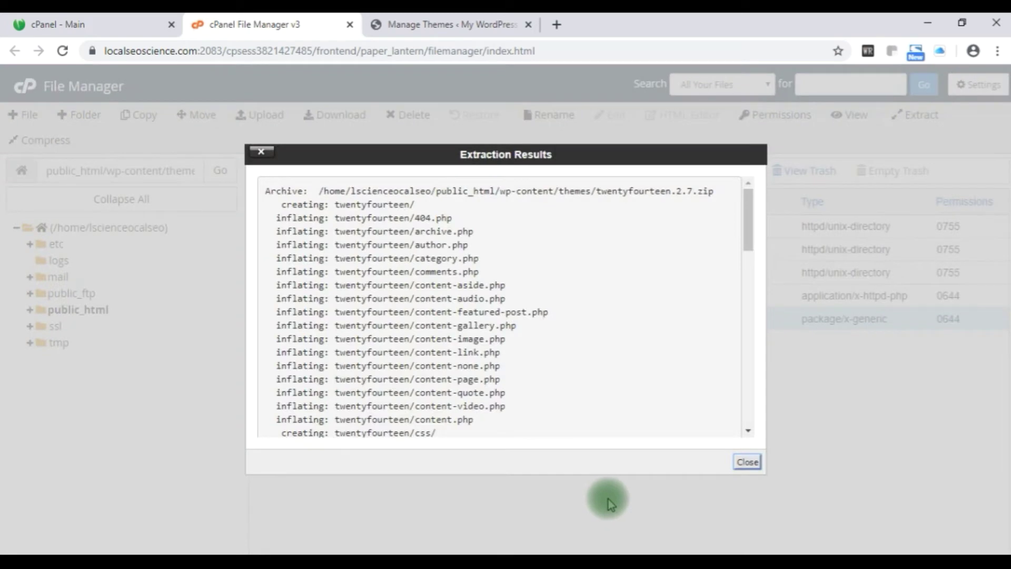
scroll(643, 384, "down", 10)
scroll(654, 348, "down", 3)
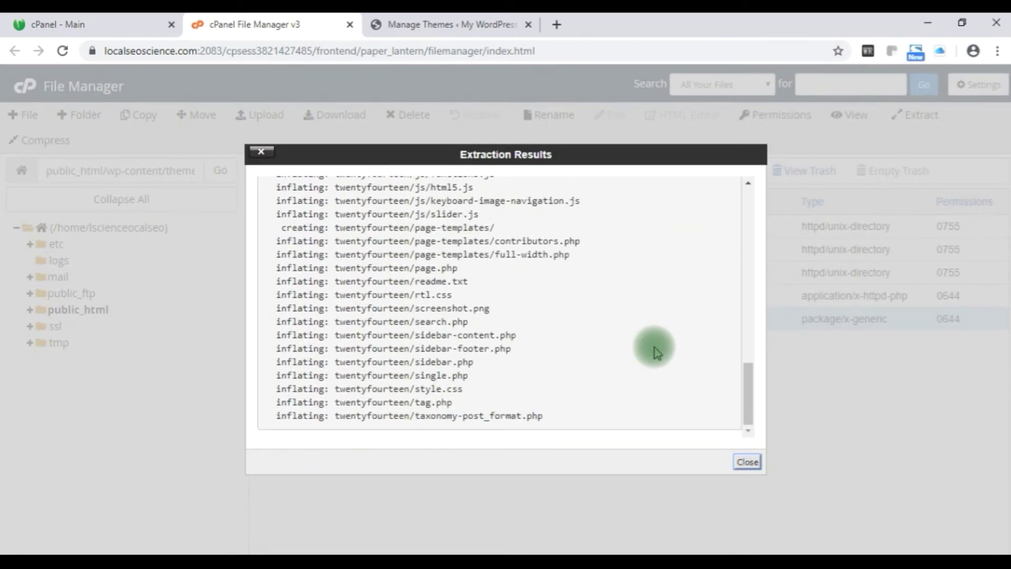
left_click(748, 463)
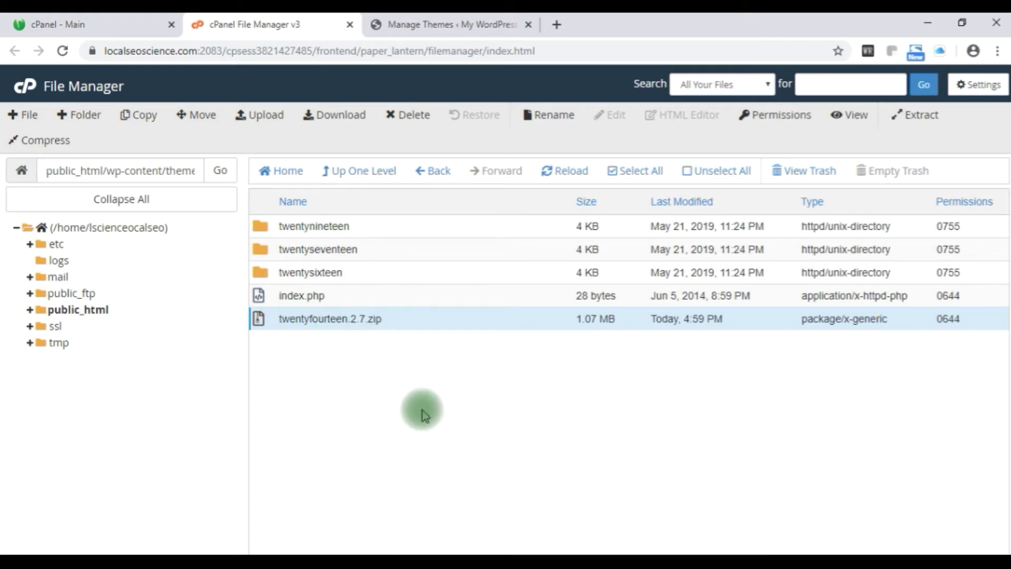
Check the WordPress Themes page for Twenty Fourteen, and reload the File Manager to reopen public_html/wp-content/themes.
left_click(414, 27)
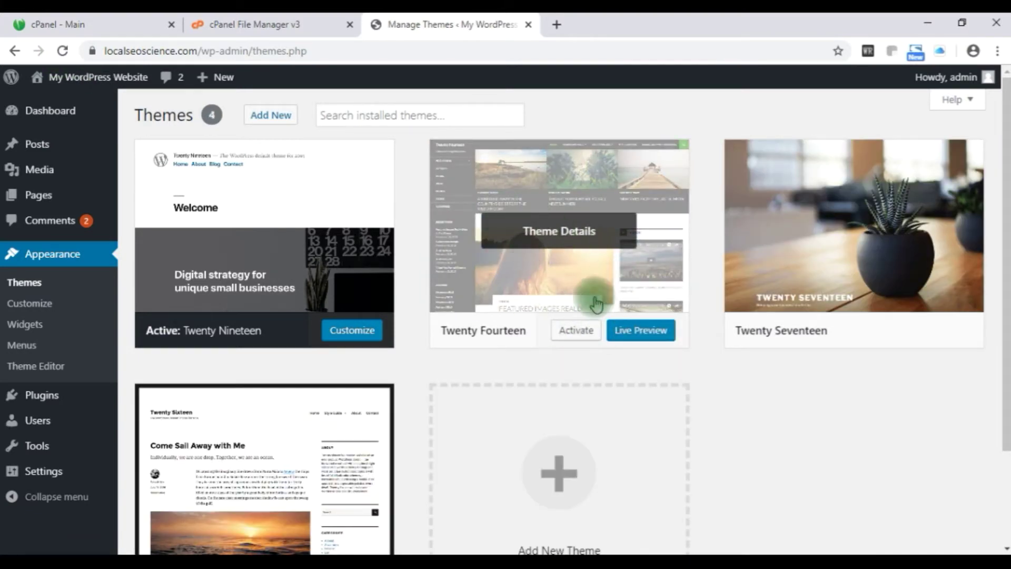
left_click(235, 22)
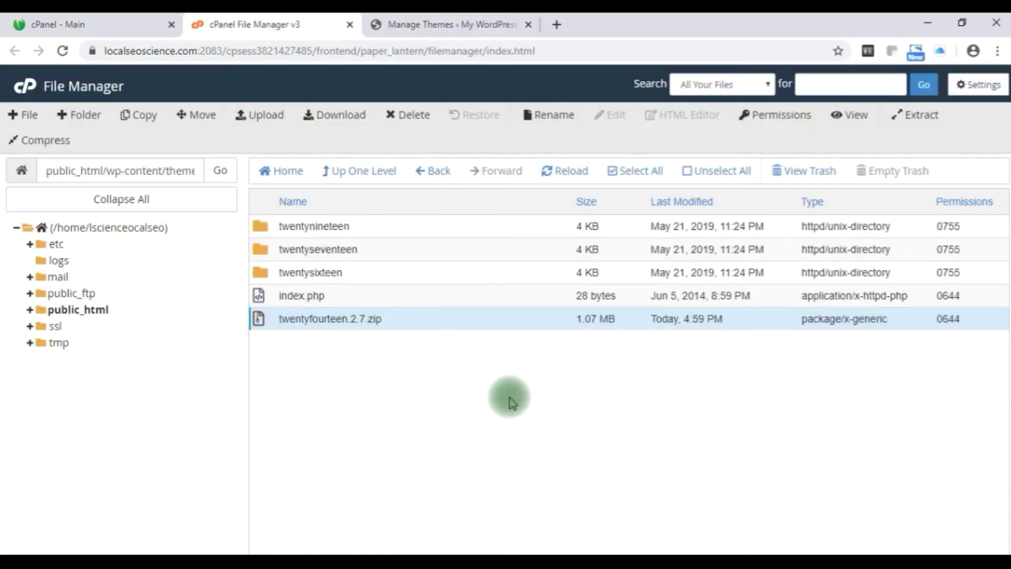
left_click(63, 51)
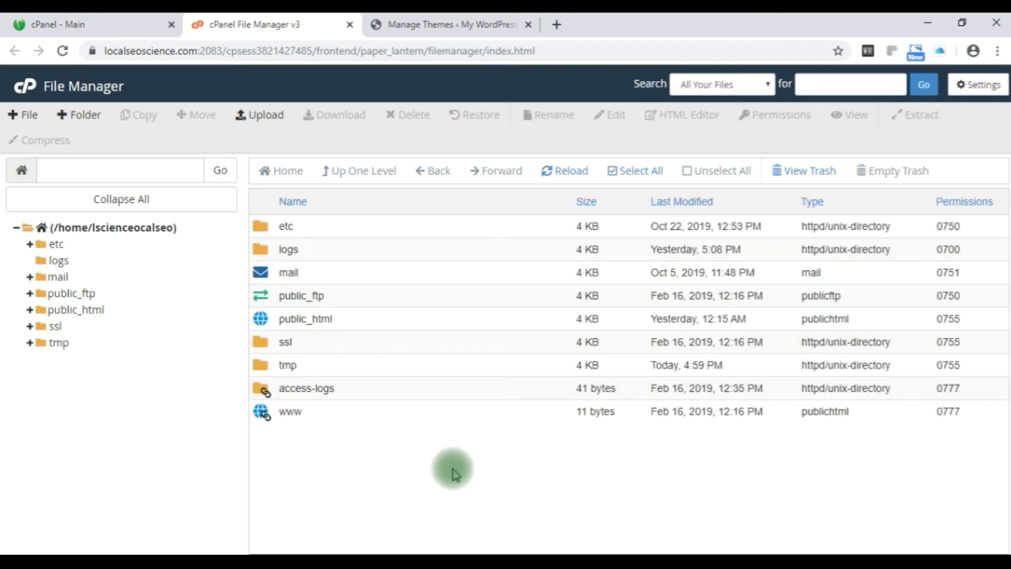
double_click(261, 322)
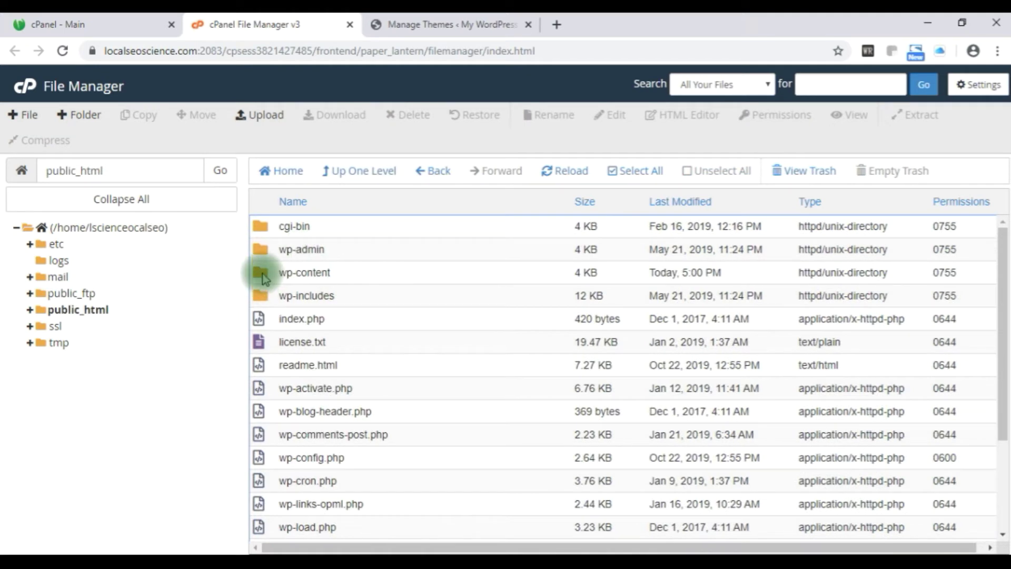
double_click(262, 273)
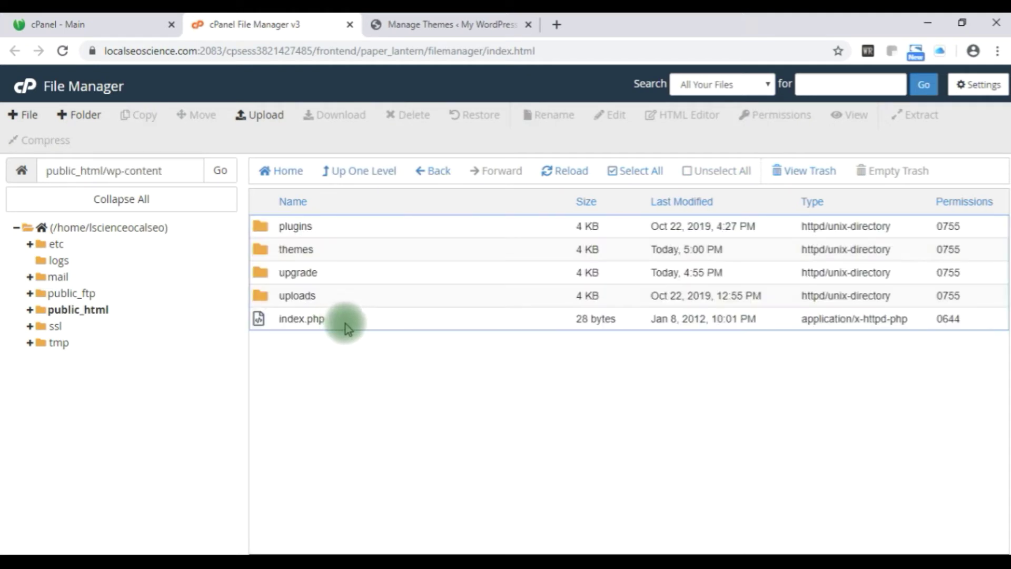
double_click(261, 249)
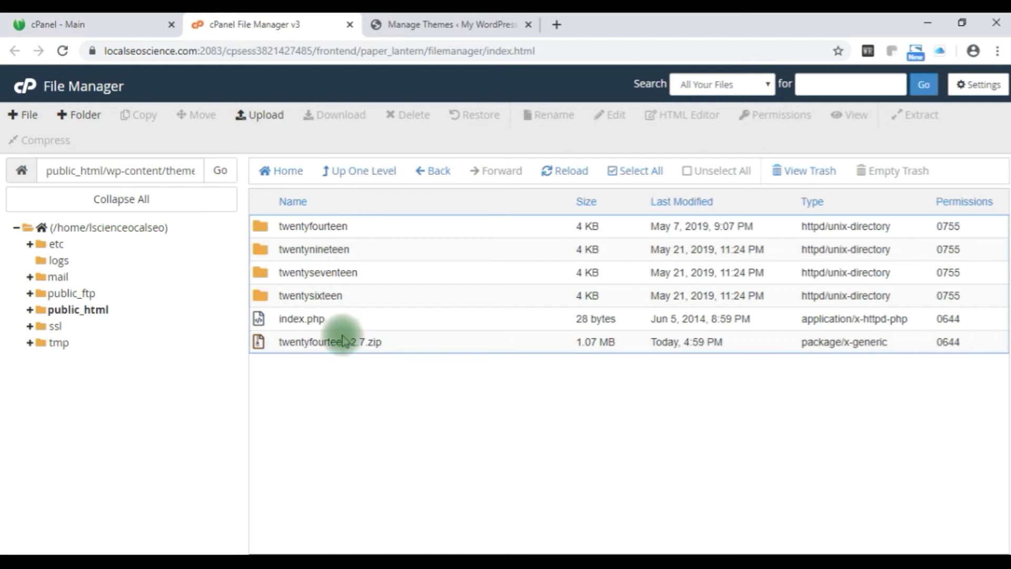
Move the twentyfourteen.2.7.zip archive from the themes folder to the trash.
left_click(301, 340)
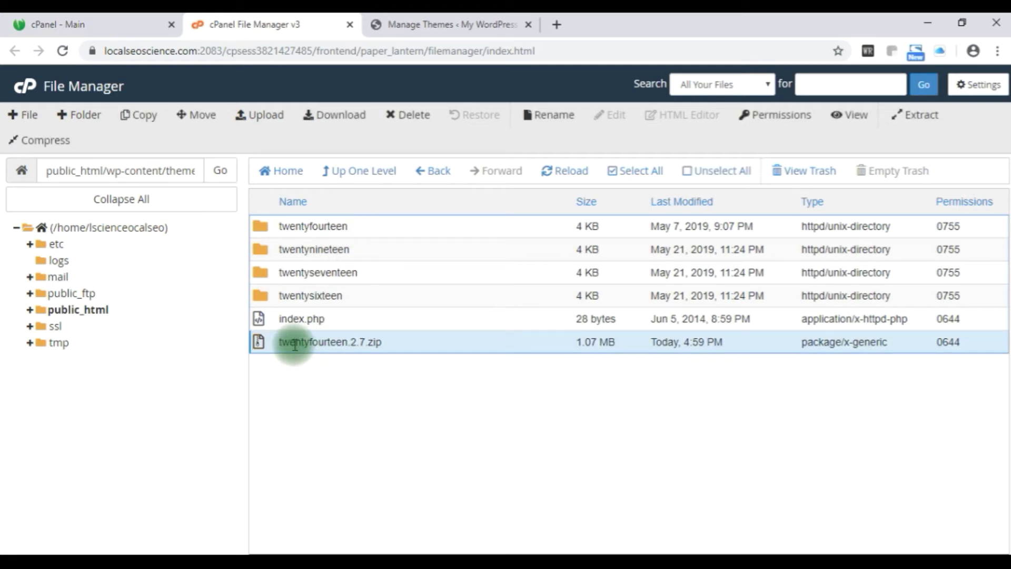
left_click(409, 123)
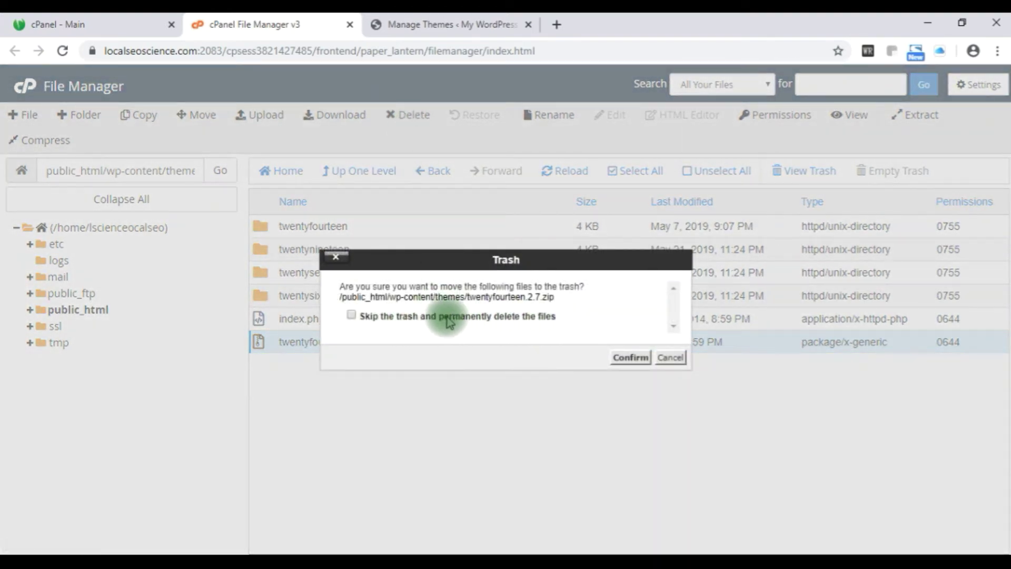
left_click(628, 359)
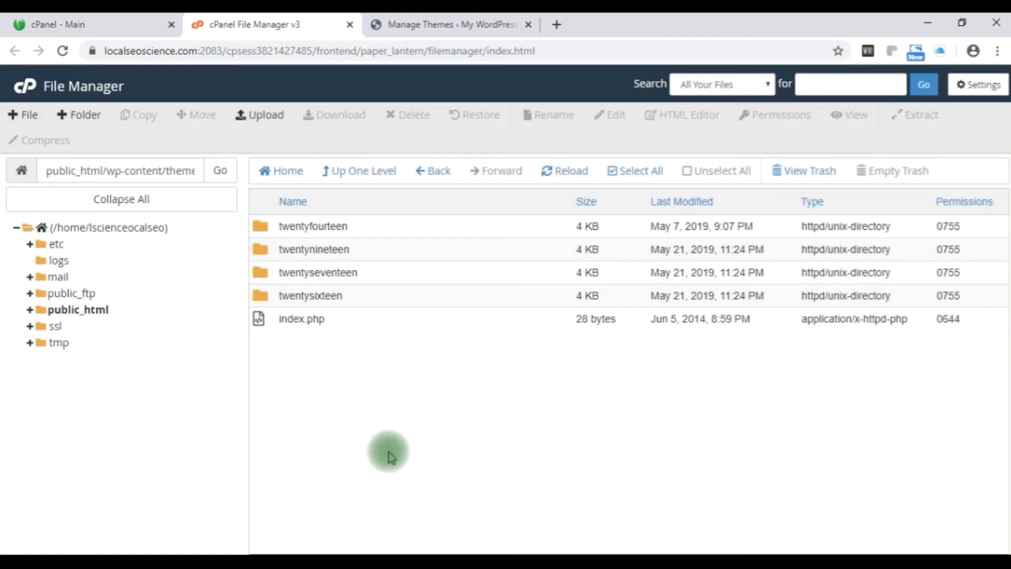
Switch to the WordPress Themes page, reload it and check the installed themes for Twenty Fourteen.
left_click(501, 24)
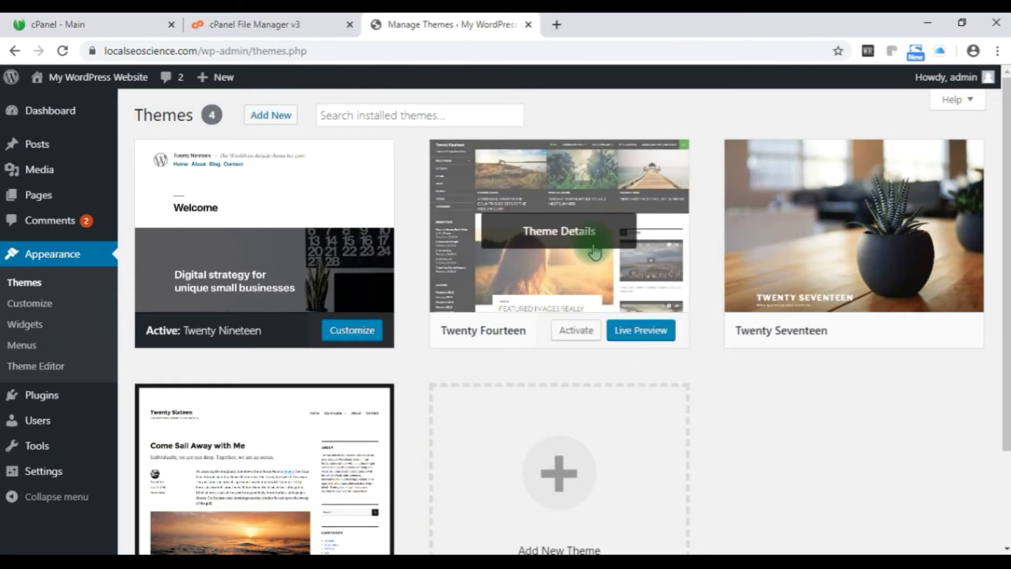
left_click(63, 50)
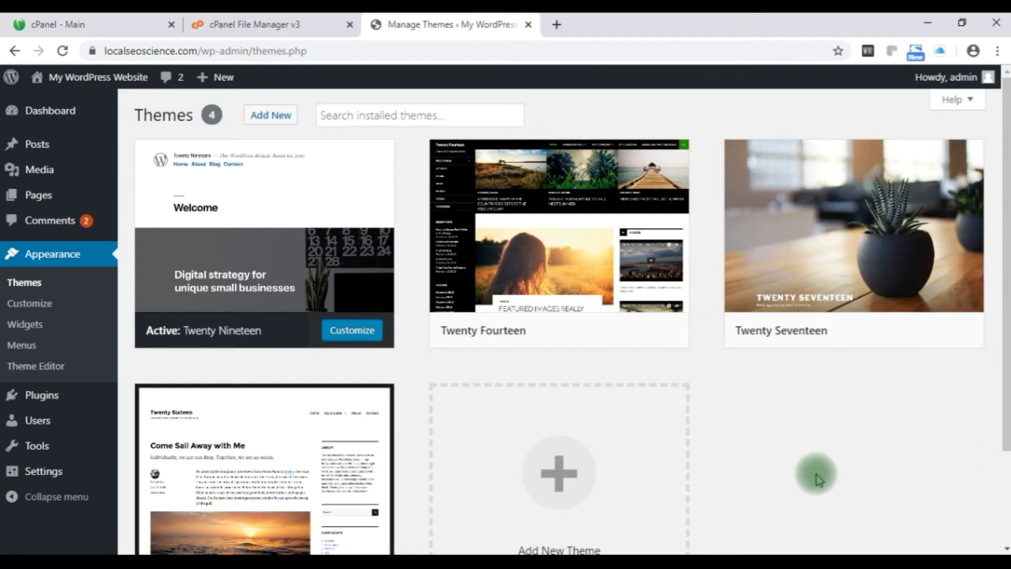
scroll(843, 471, "down", 2)
scroll(845, 469, "down", 1)
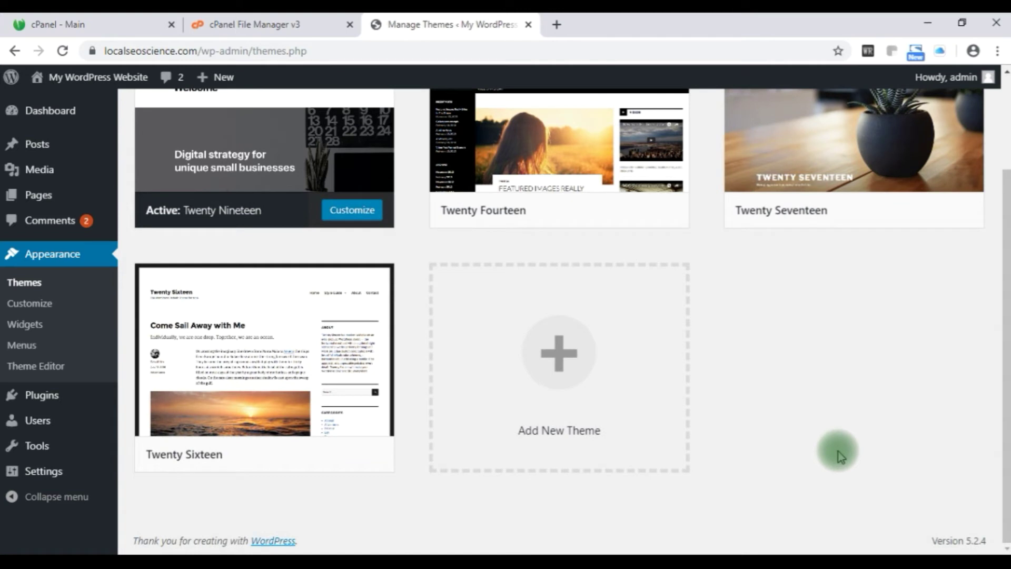
scroll(838, 451, "up", 3)
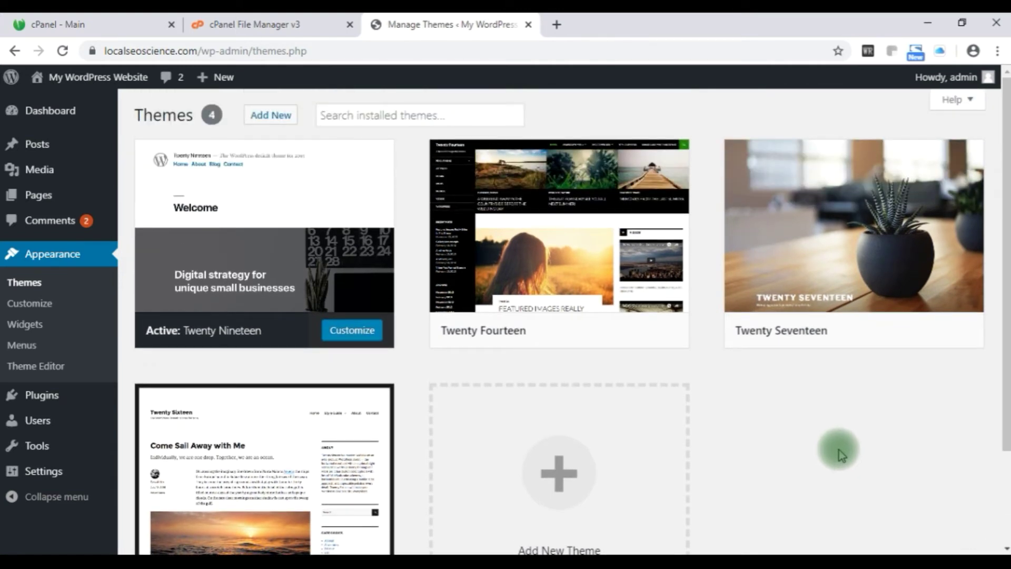
mouse_move(629, 312)
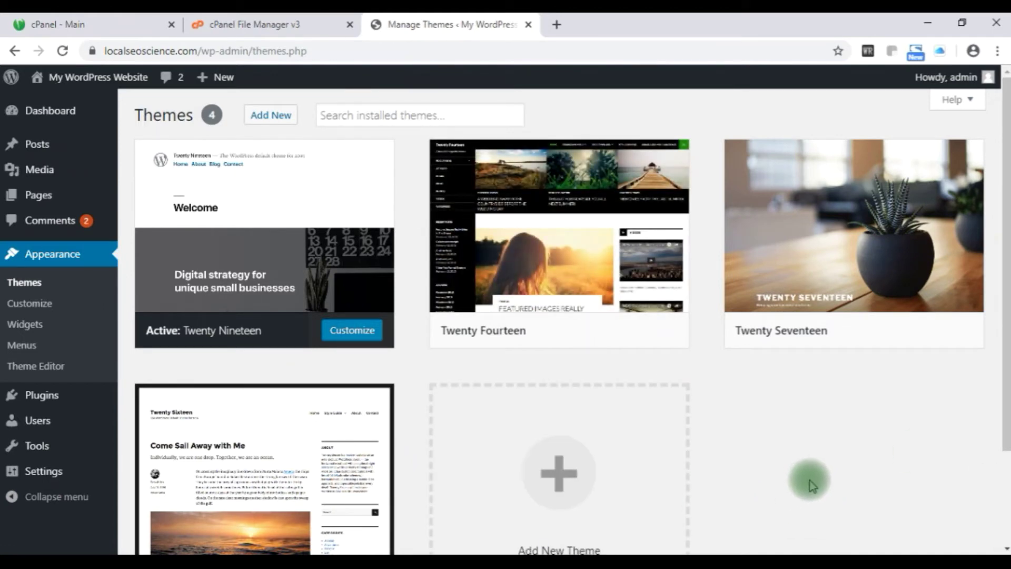
Launch FileZilla from the Windows search and dismiss the update notice without installing the new version.
left_click(261, 566)
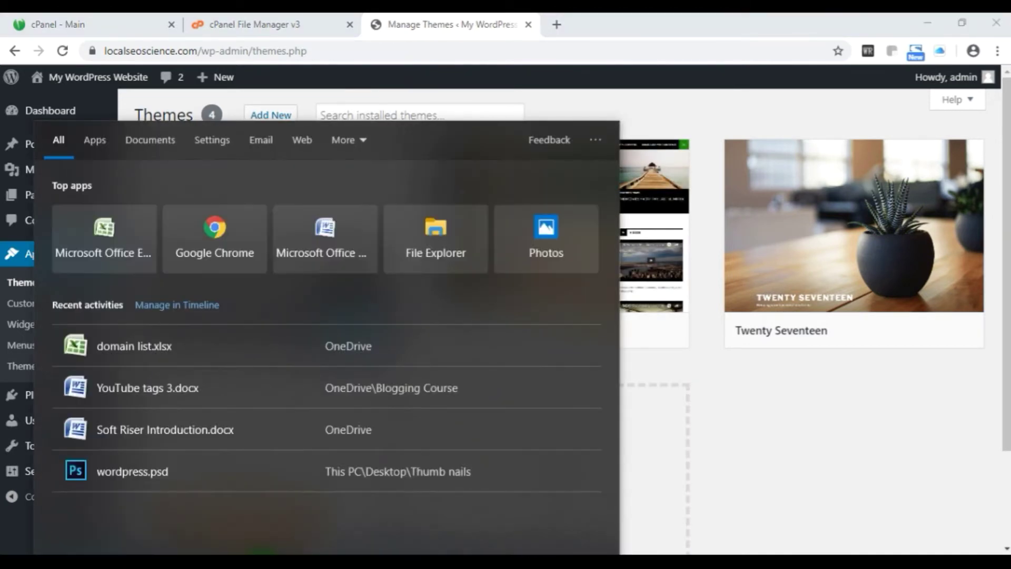
type("file")
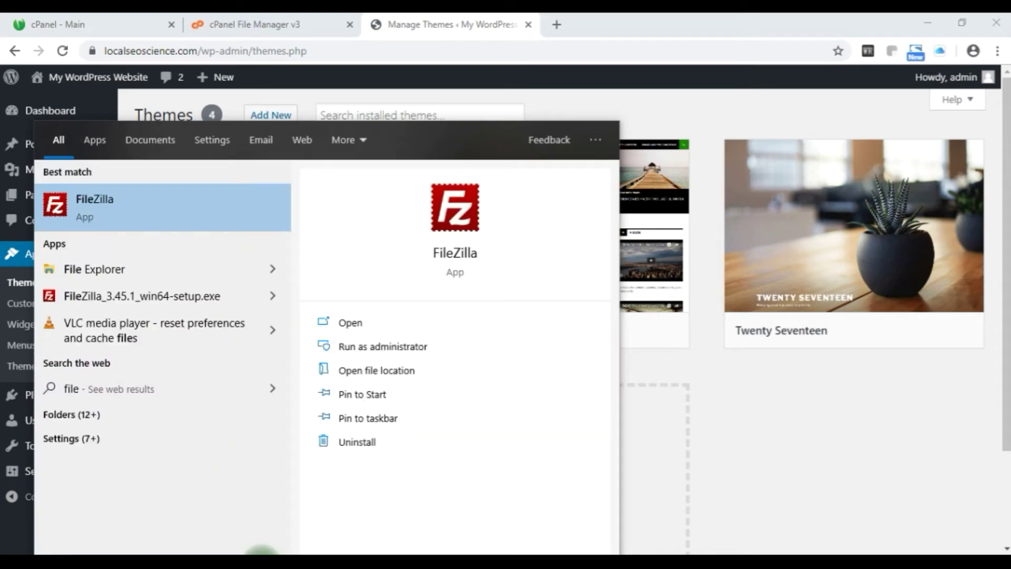
key("Return")
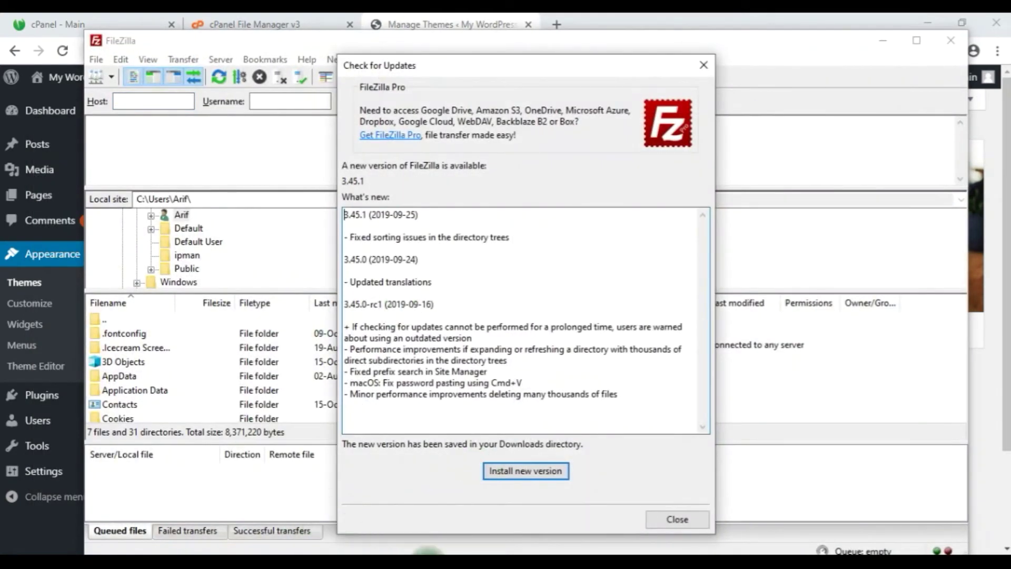
left_click(667, 519)
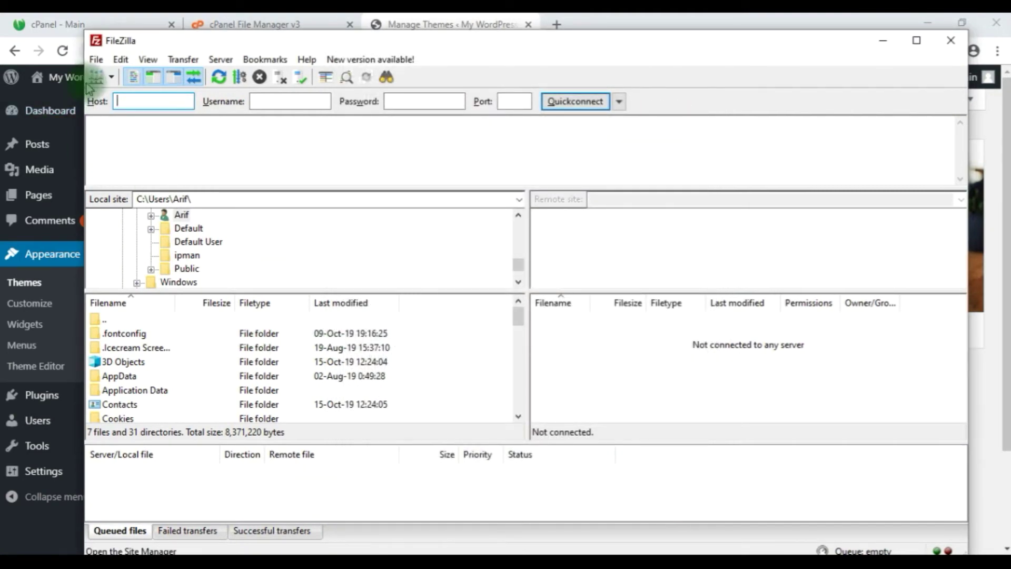
Open FileZilla's Site Manager and add a new site entry named Local SEO.
left_click(97, 61)
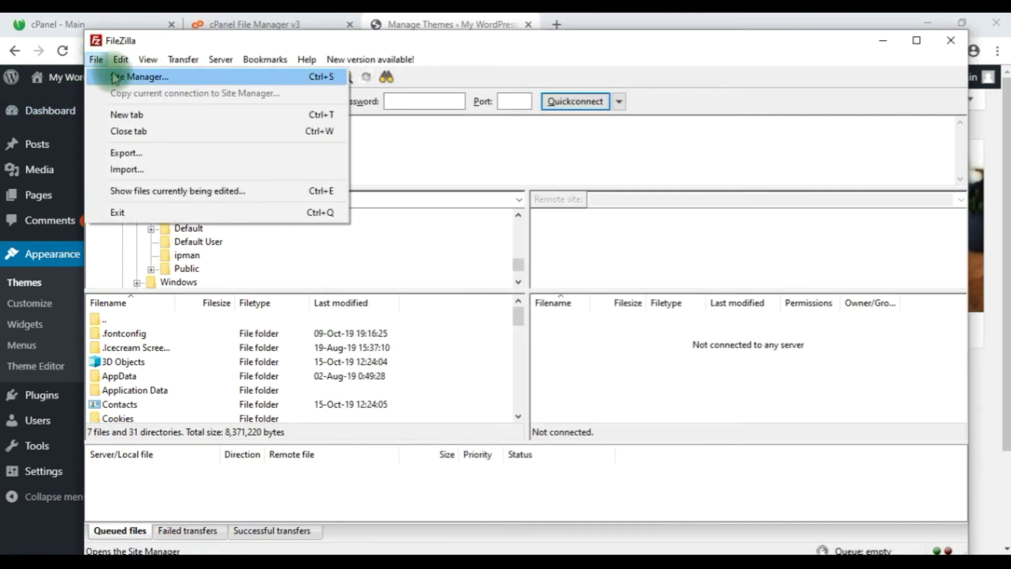
left_click(117, 79)
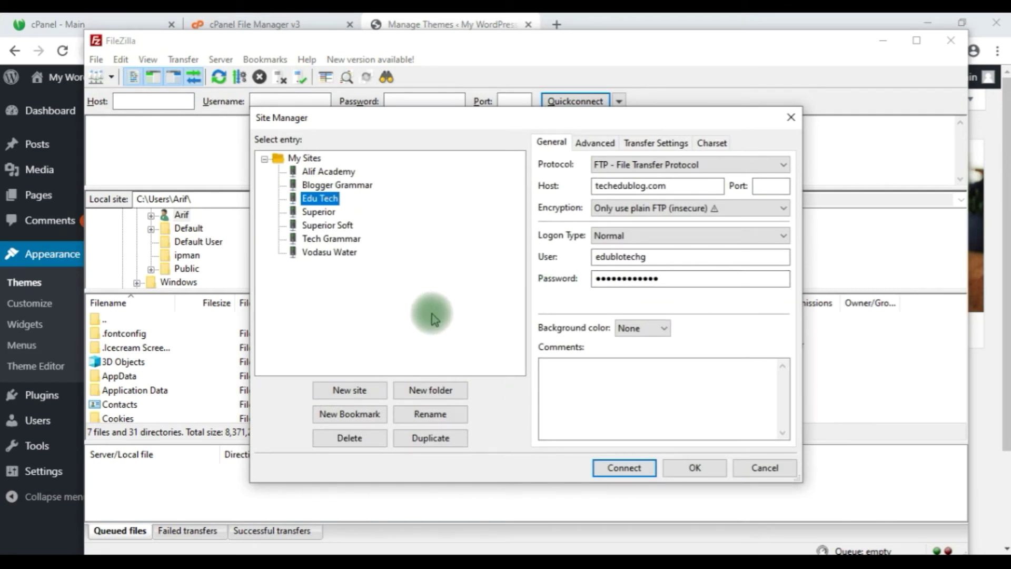
left_click(369, 397)
type("Local SEO")
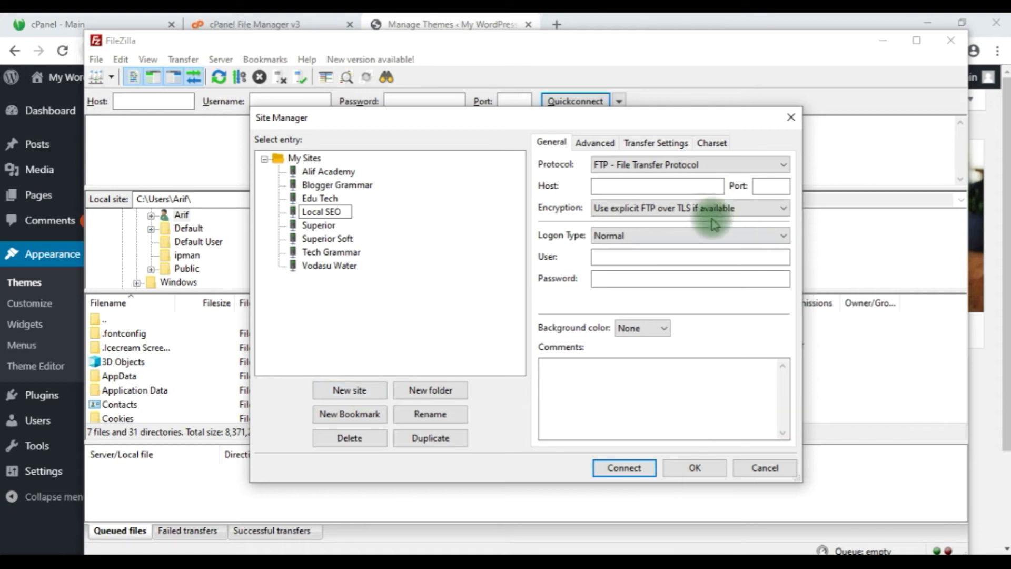
Copy the domain localseoscience.com from the WordPress page's address in the browser and paste it as the Local SEO site's host.
left_click(634, 188)
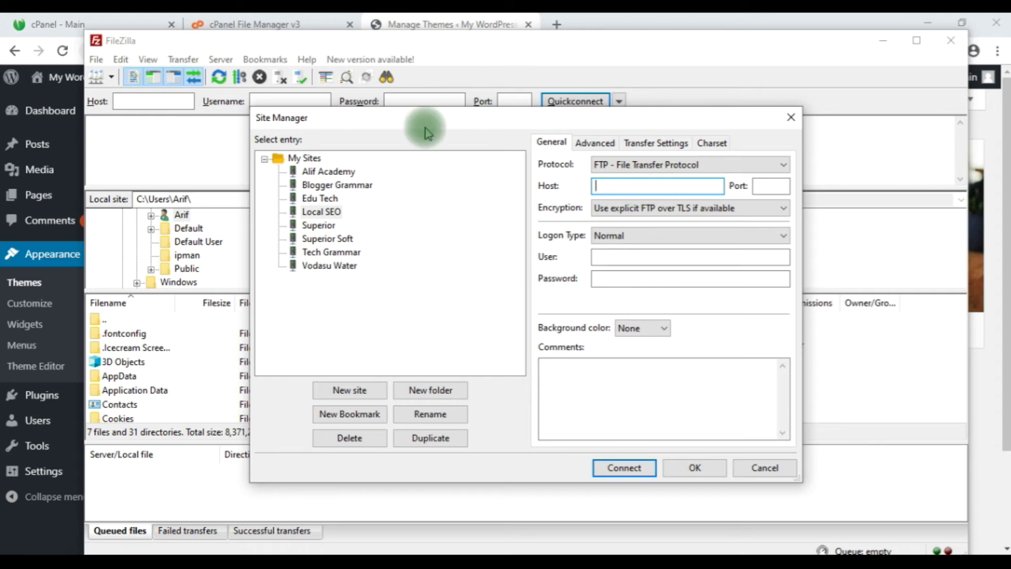
left_click(431, 25)
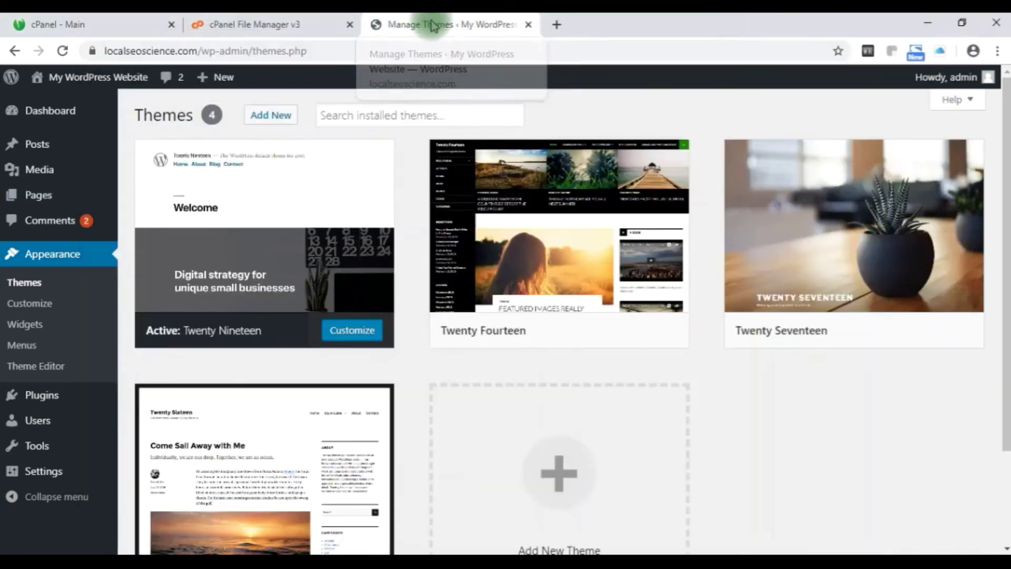
left_click(191, 55)
left_click(196, 53)
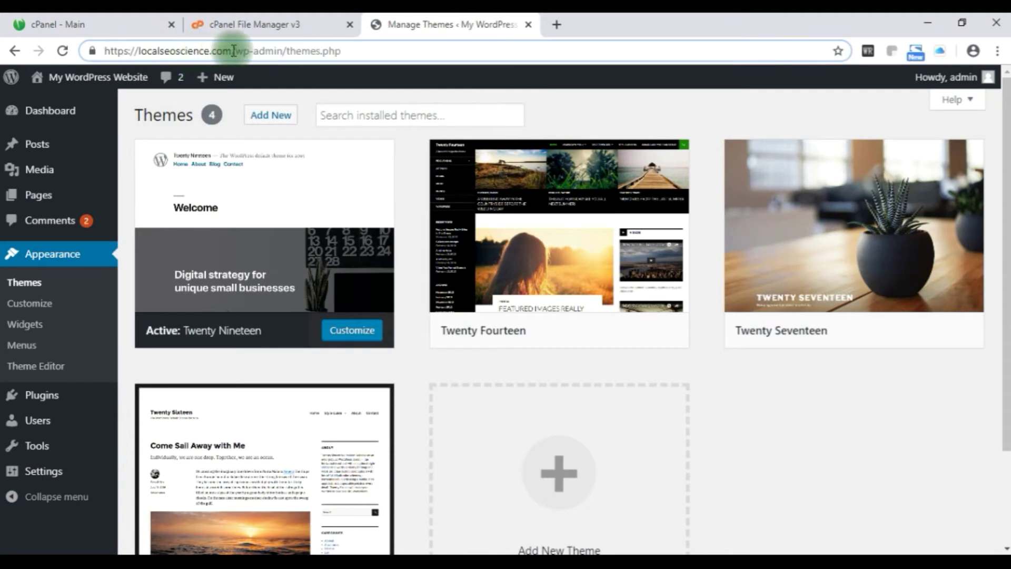
left_click_drag(231, 50, 139, 51)
key("ctrl+c")
mouse_move(205, 79)
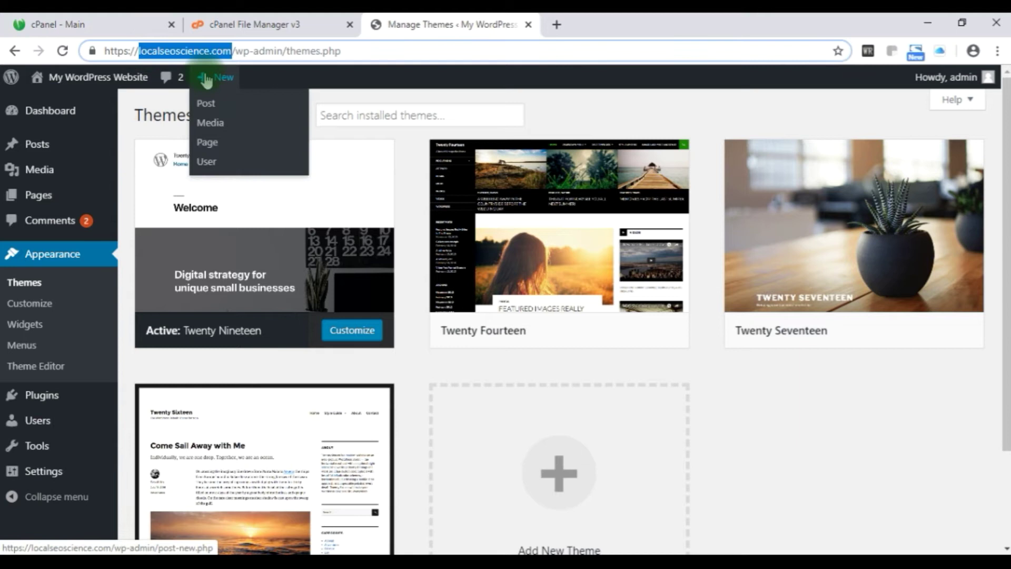
left_click(801, 562)
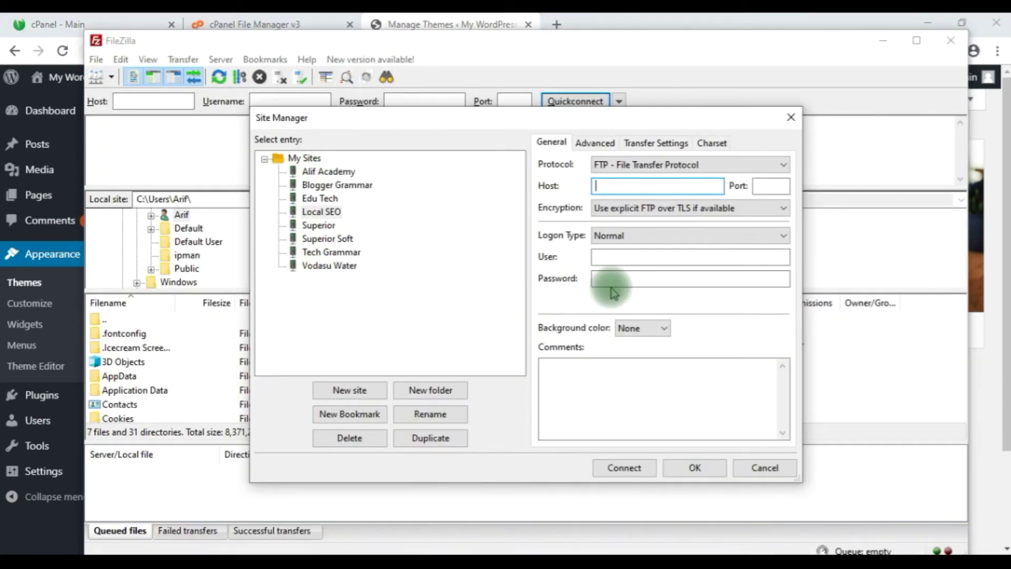
key("ctrl+v")
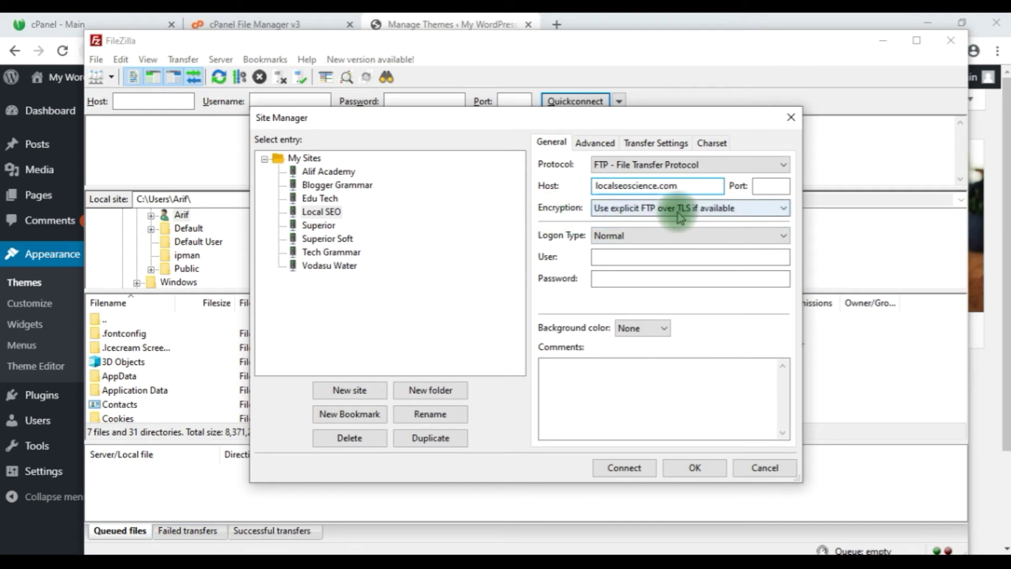
Copy the localseoscience.com account username from the domain list workbook in Excel and paste it as the Local SEO site's user.
left_click(634, 236)
left_click(627, 262)
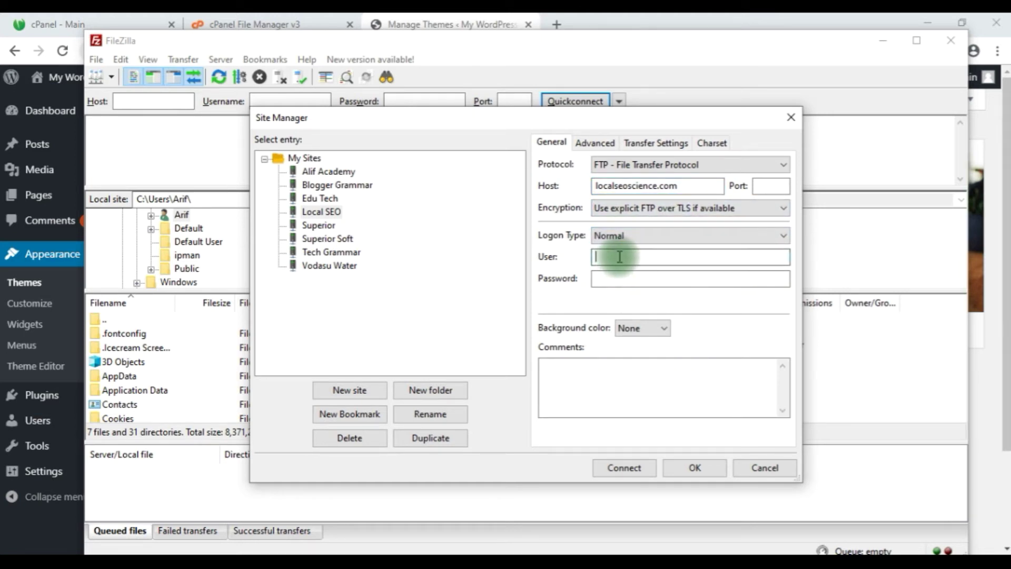
left_click(691, 564)
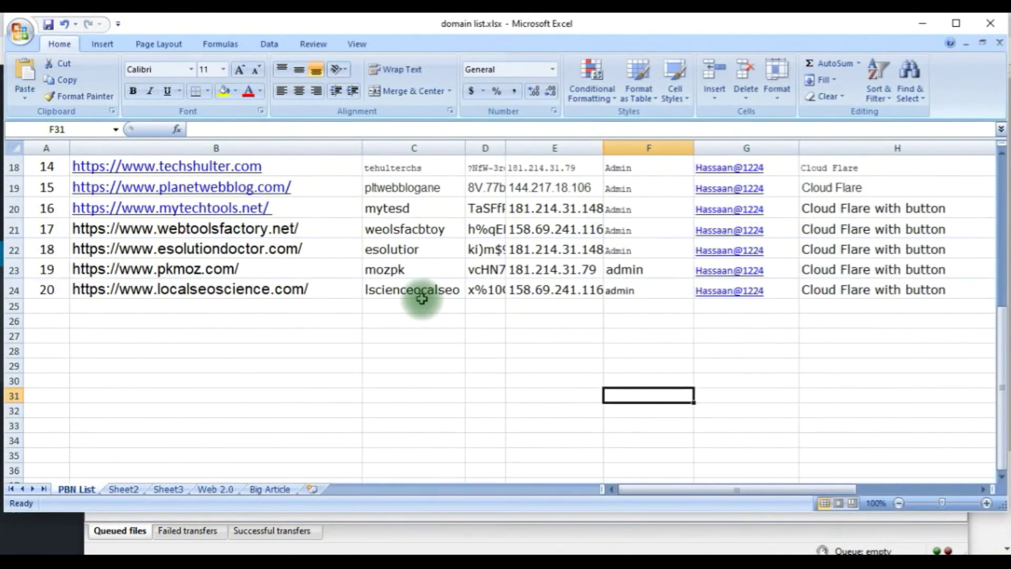
left_click(422, 298)
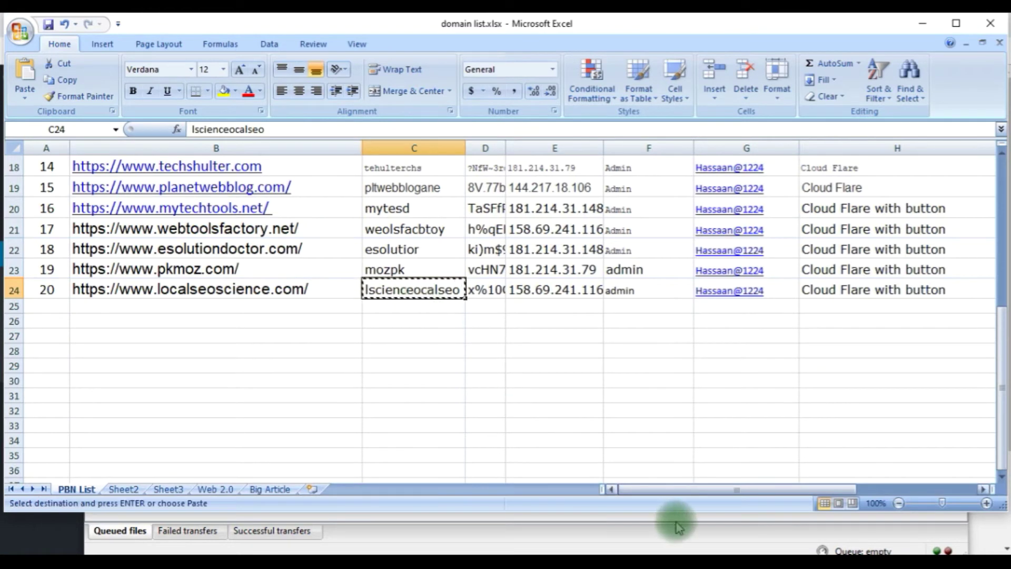
left_click(806, 567)
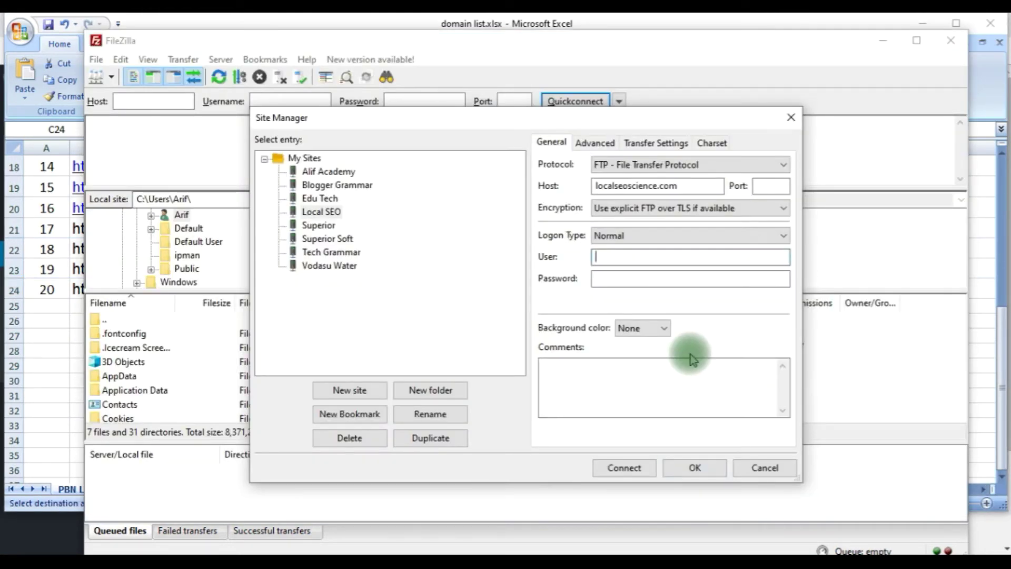
key("ctrl+v")
Copy the localseoscience.com account password from the Excel domain list and paste it as the FileZilla site's password.
left_click(603, 279)
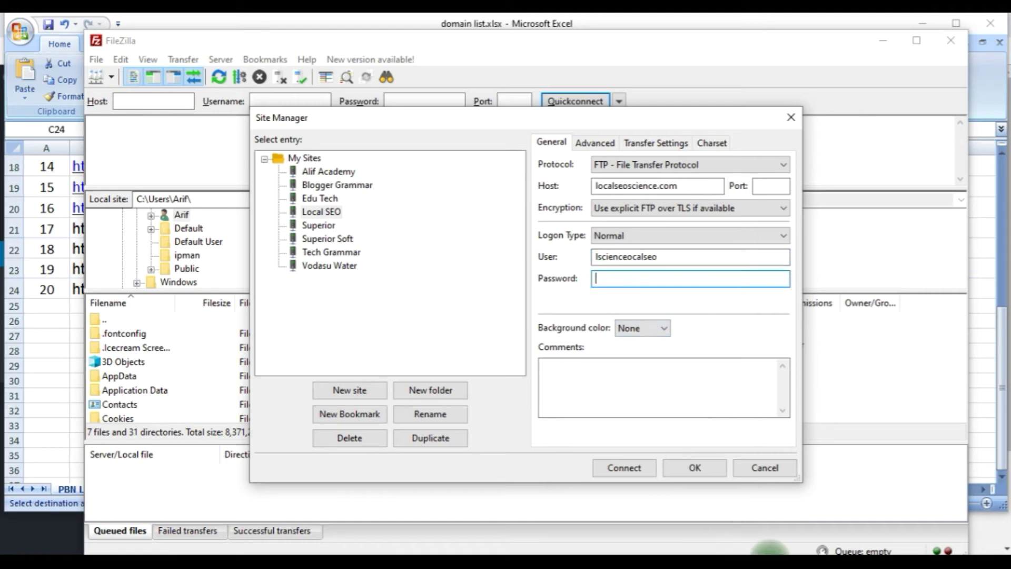
left_click(495, 566)
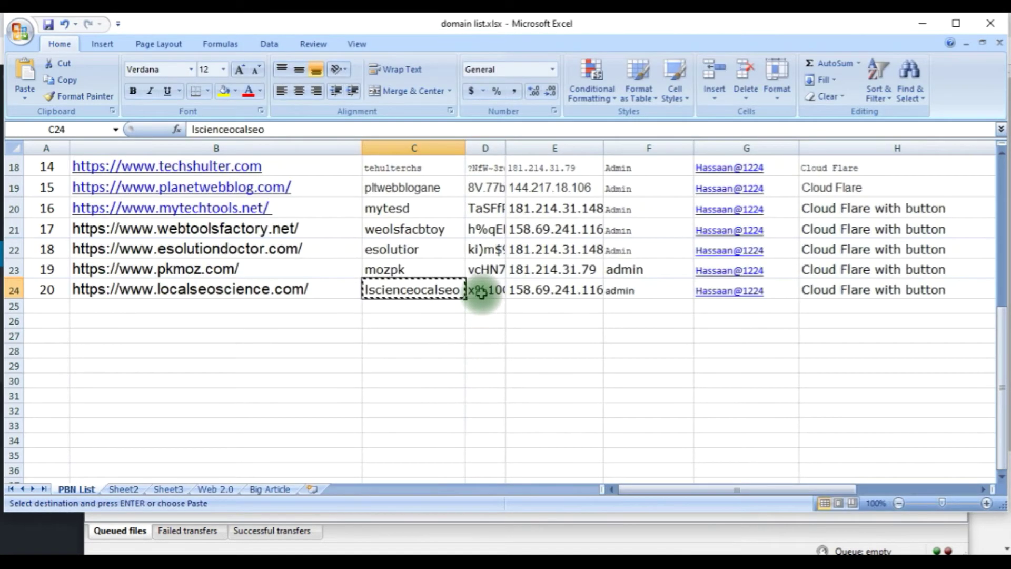
left_click(481, 293)
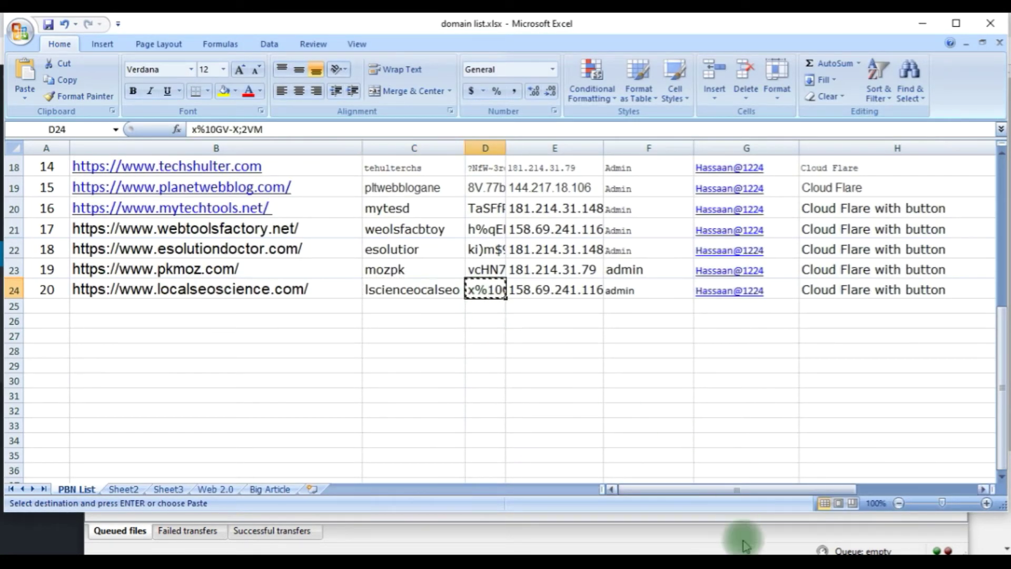
left_click(789, 567)
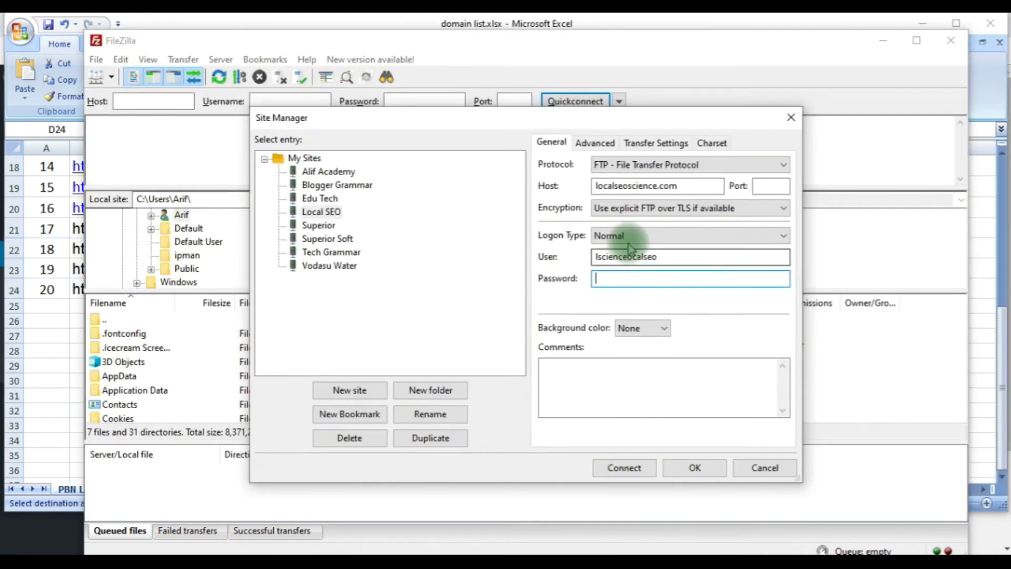
key("ctrl+v")
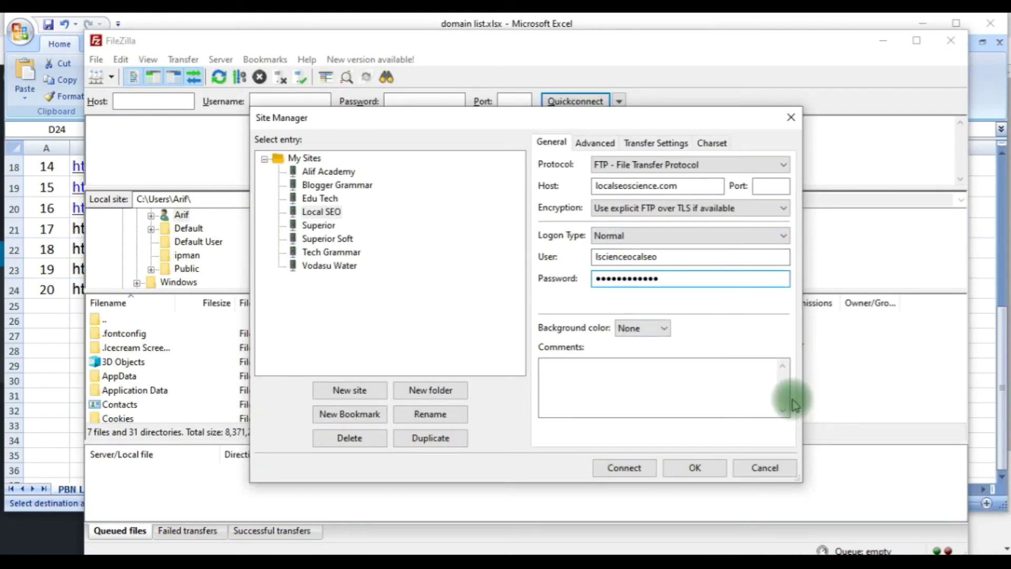
Review the site's transfer settings and encryption, and try to connect using explicit FTP over TLS if available.
left_click(667, 145)
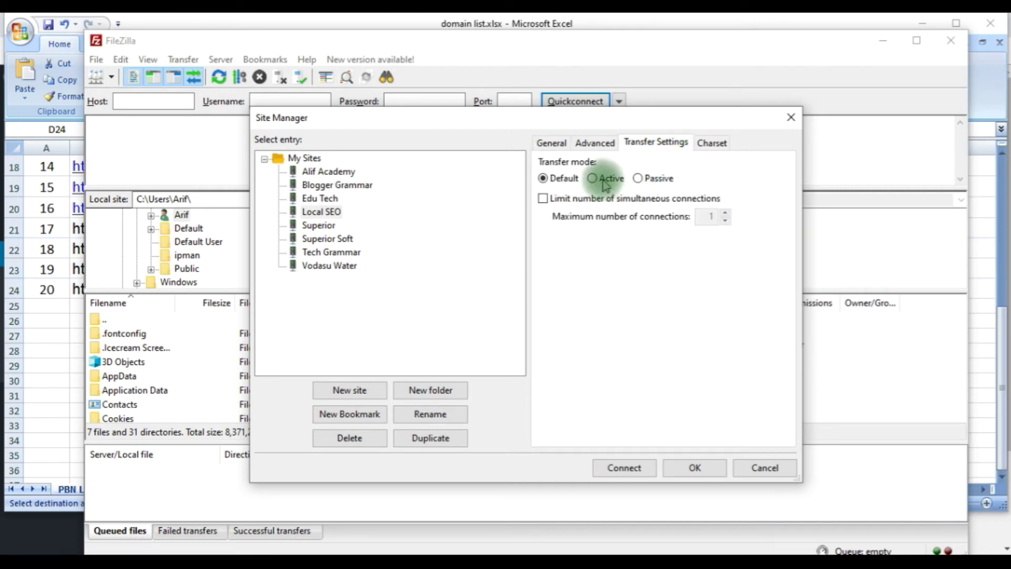
left_click(551, 142)
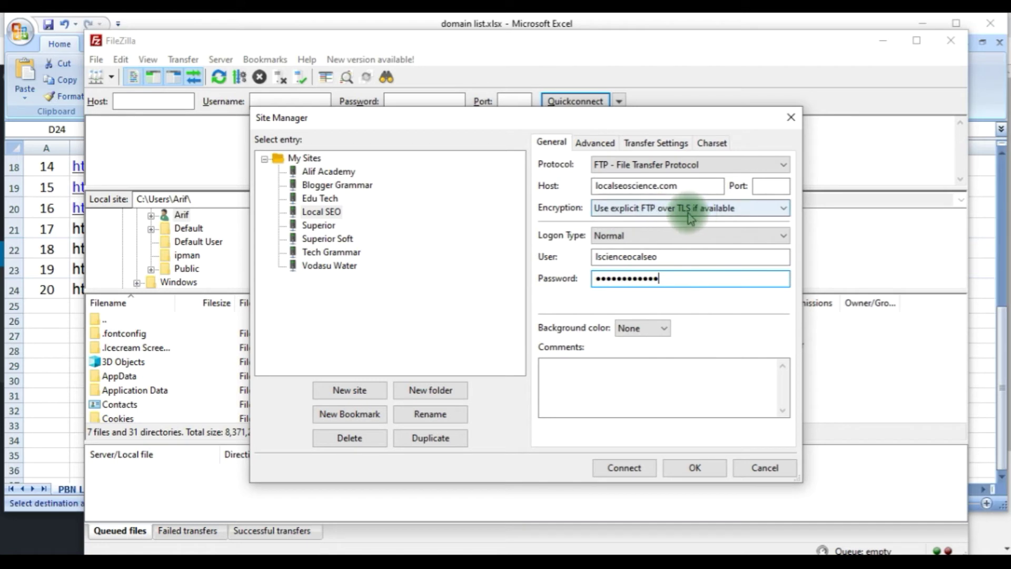
left_click(732, 216)
left_click(731, 219)
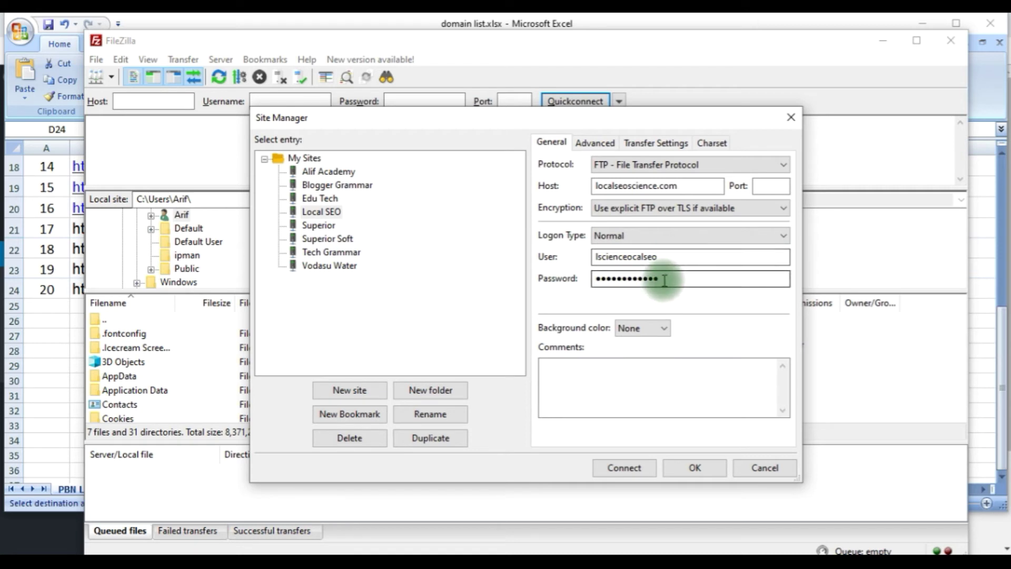
left_click(616, 476)
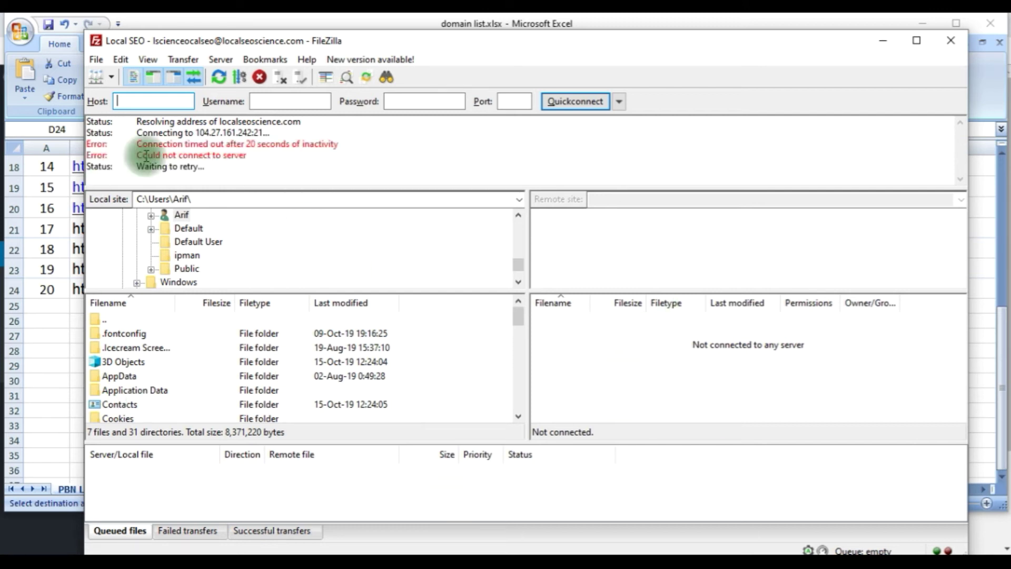
Set the Local SEO site's encryption to only use plain FTP and reconnect, aborting the previous connection in the current tab.
left_click(99, 62)
left_click(120, 79)
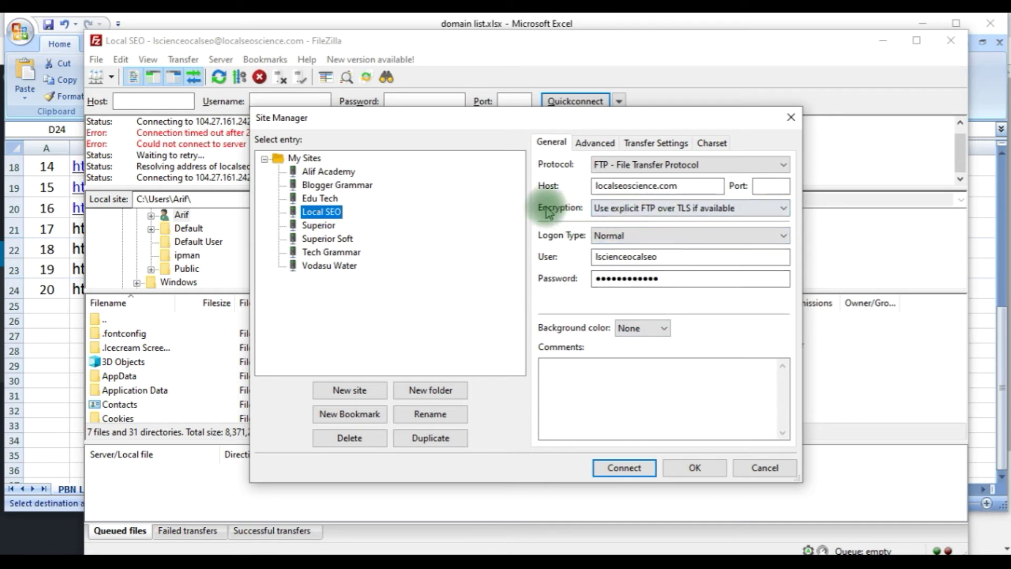
left_click(674, 213)
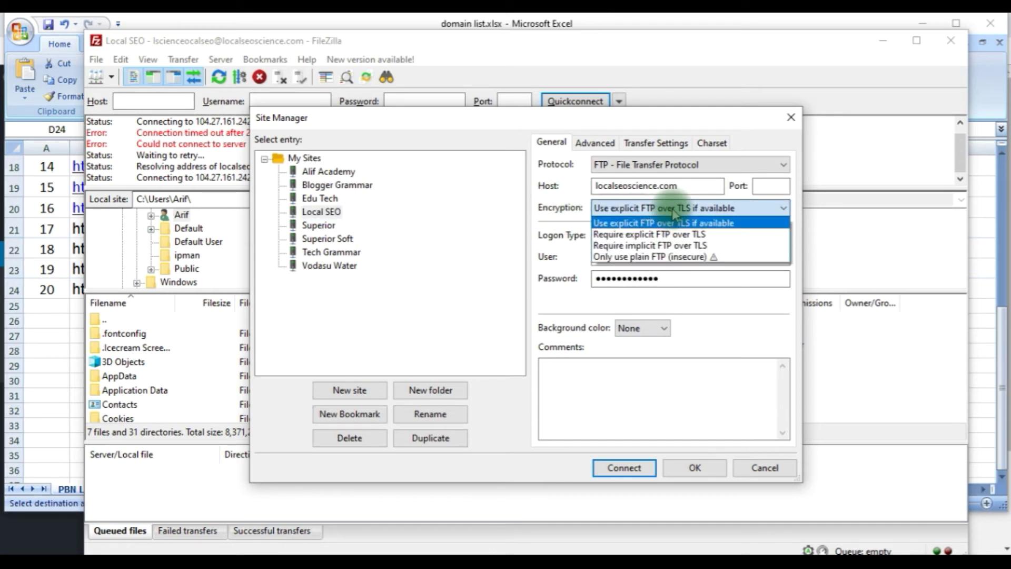
left_click(673, 258)
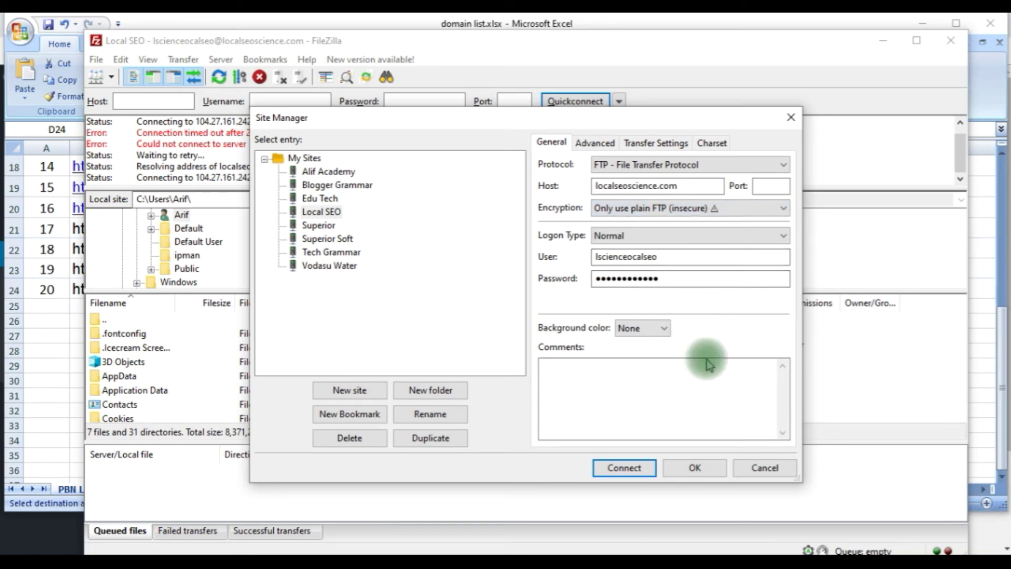
left_click(623, 468)
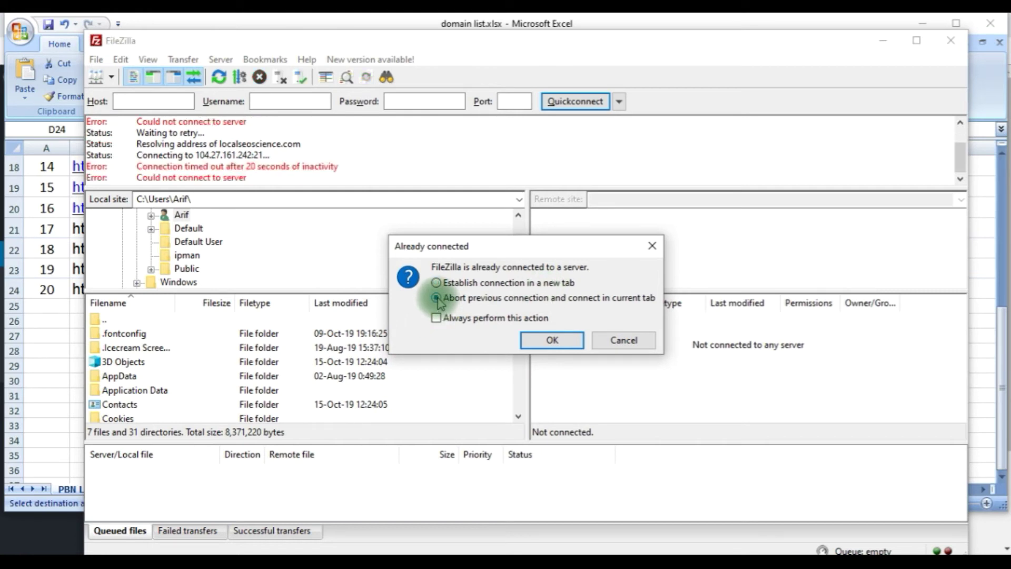
left_click(556, 345)
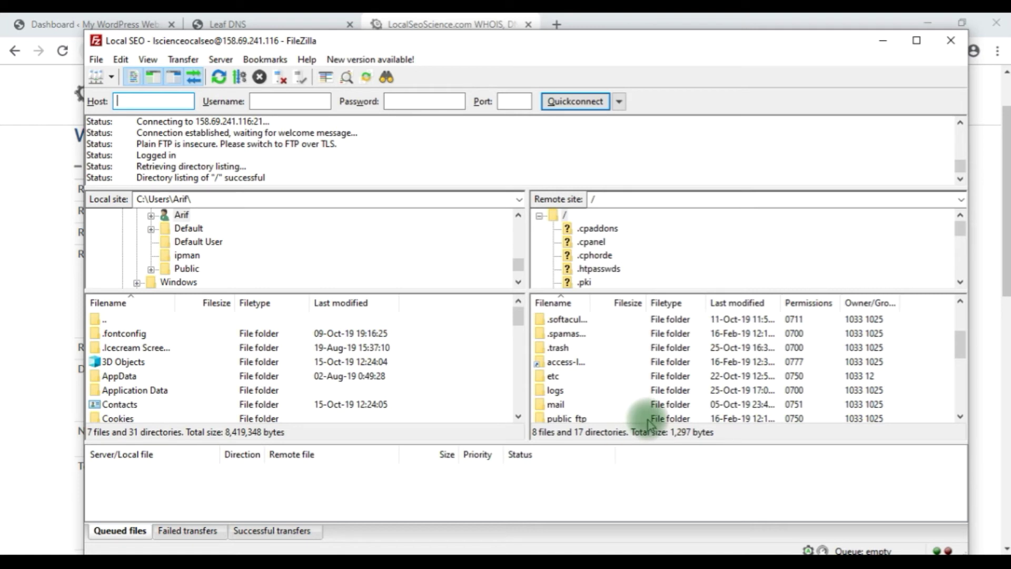
Check the login status in the log and open the remote folder /public_html/wp-content/themes.
left_click_drag(137, 146, 196, 146)
left_click(388, 152)
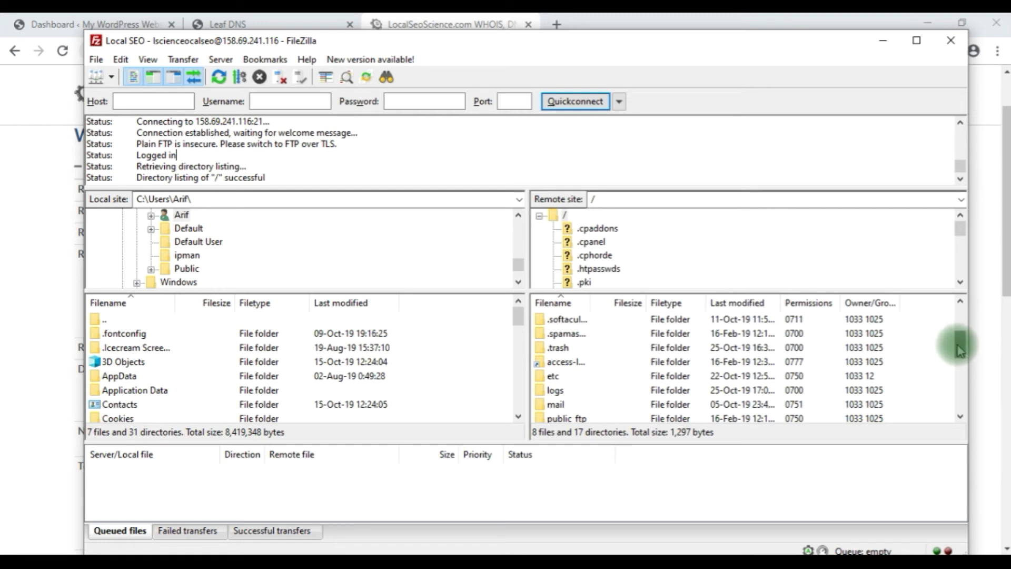
left_click_drag(960, 351, 961, 366)
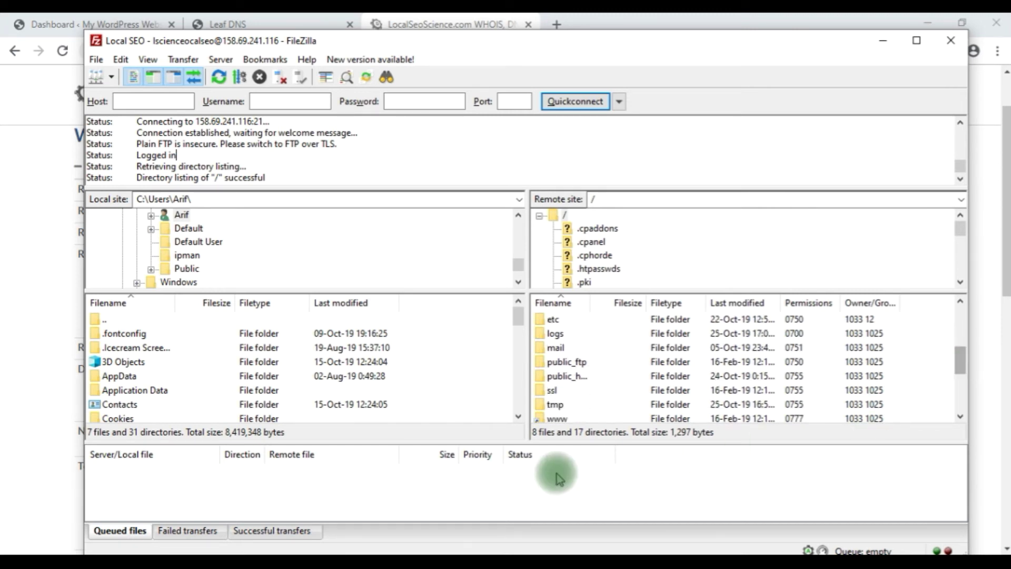
double_click(542, 380)
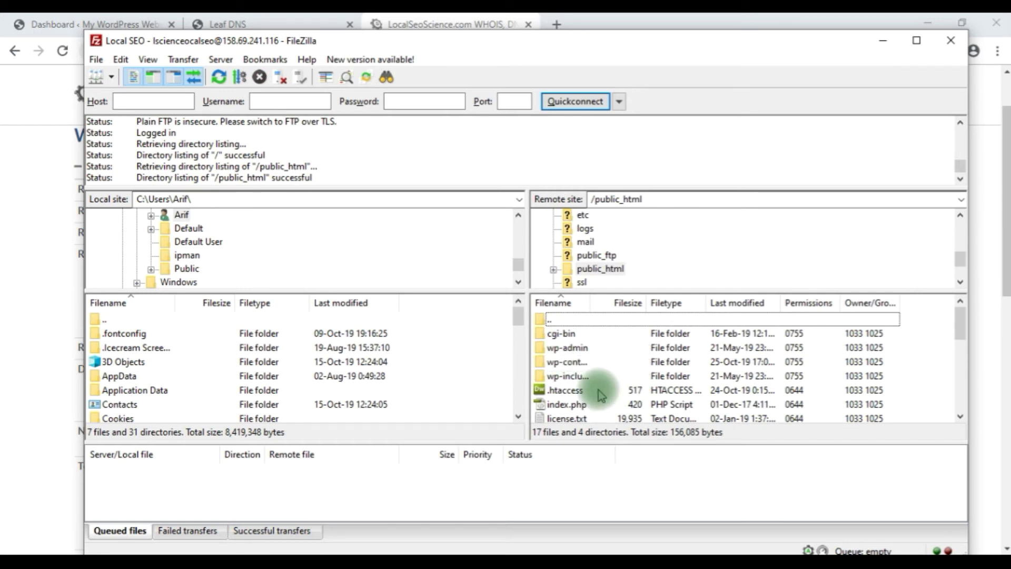
double_click(541, 366)
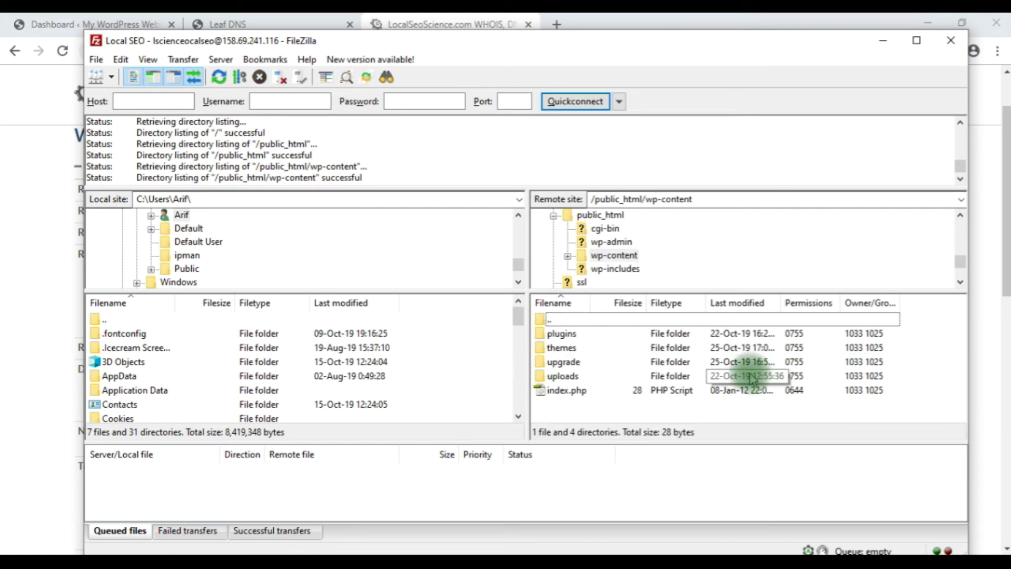
left_click(550, 348)
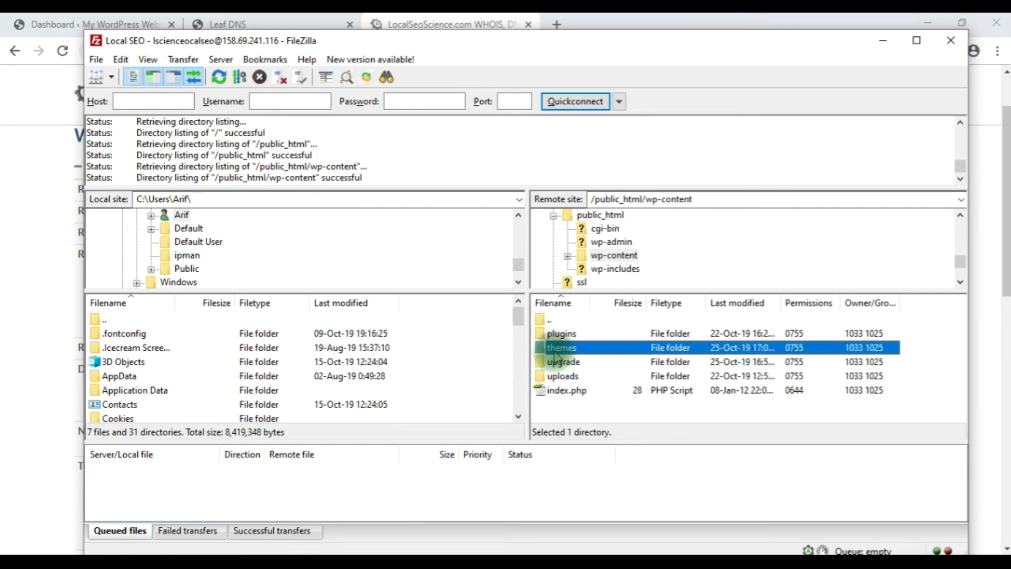
double_click(544, 353)
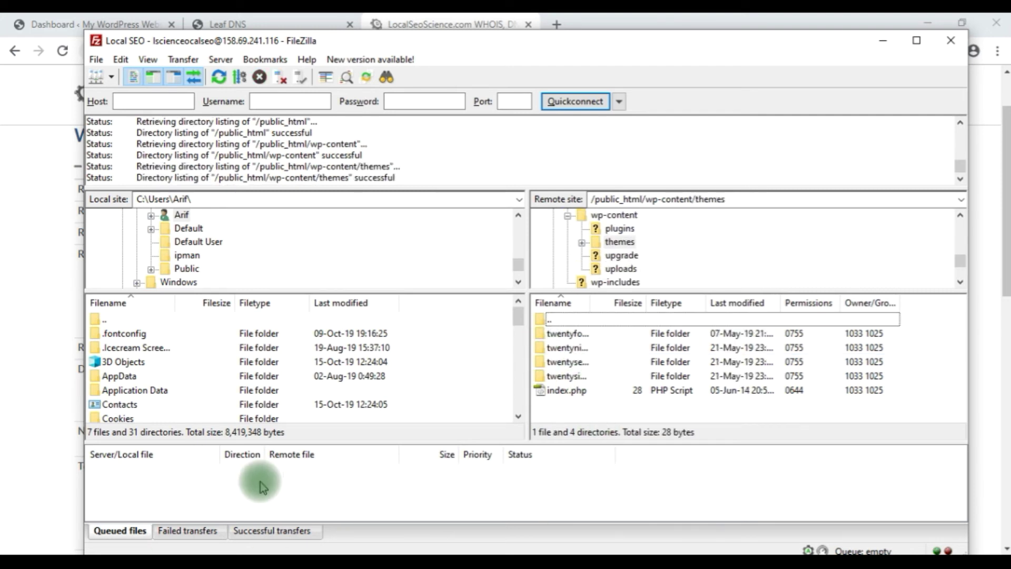
Minimize FileZilla and open the installed themes page of the WordPress dashboard in the browser.
left_click(59, 18)
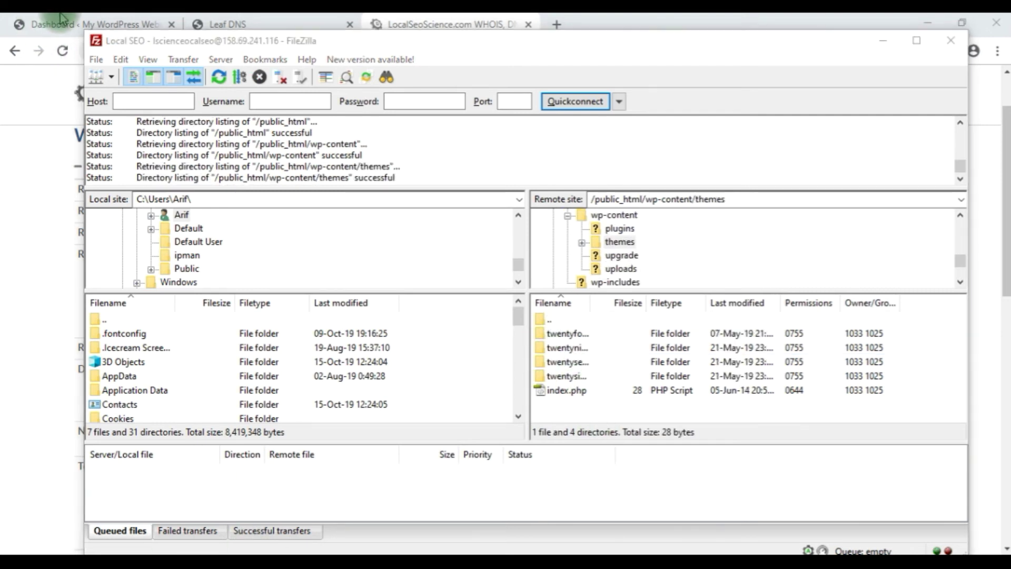
left_click(884, 41)
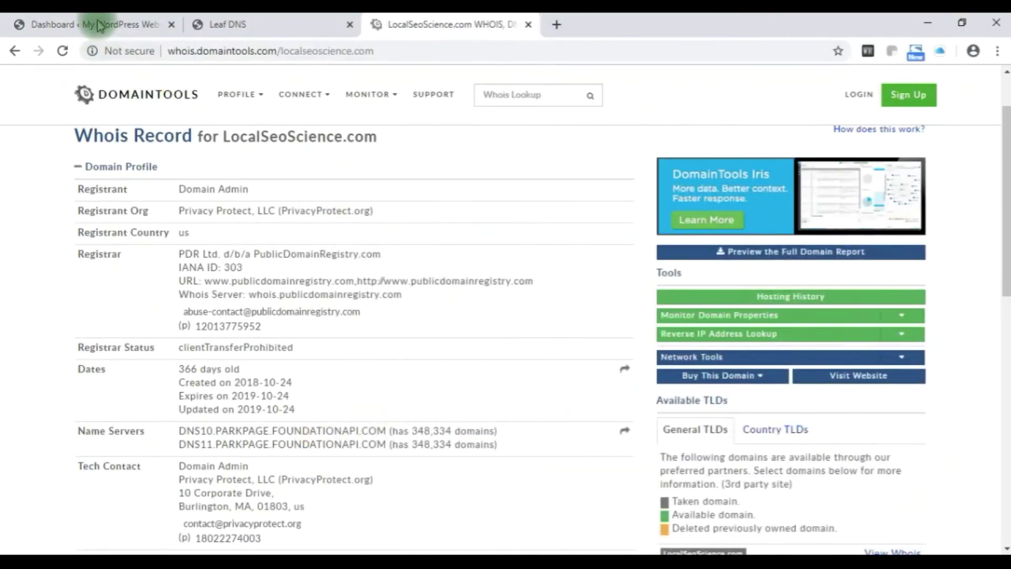
left_click(99, 25)
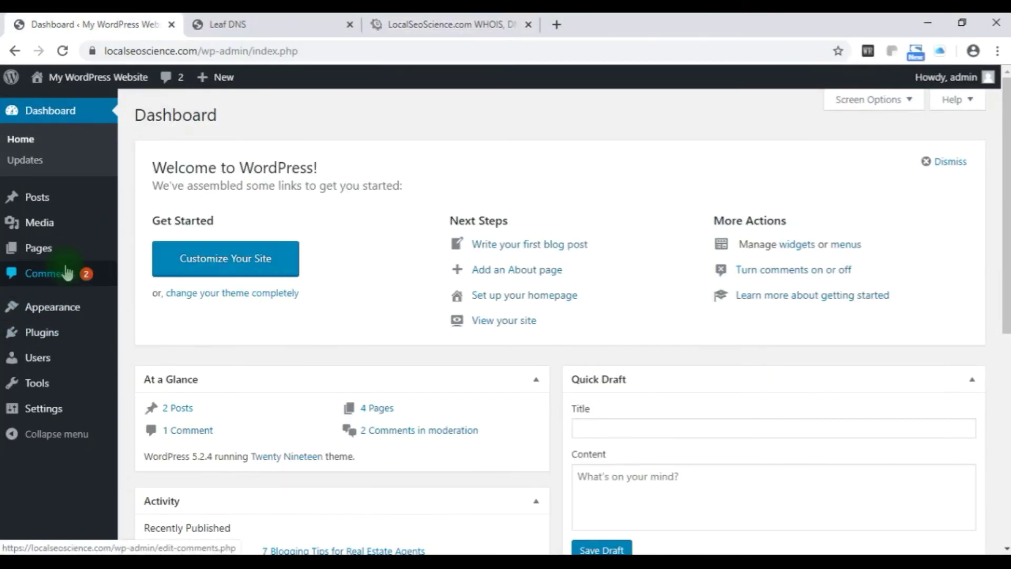
mouse_move(72, 316)
left_click(161, 310)
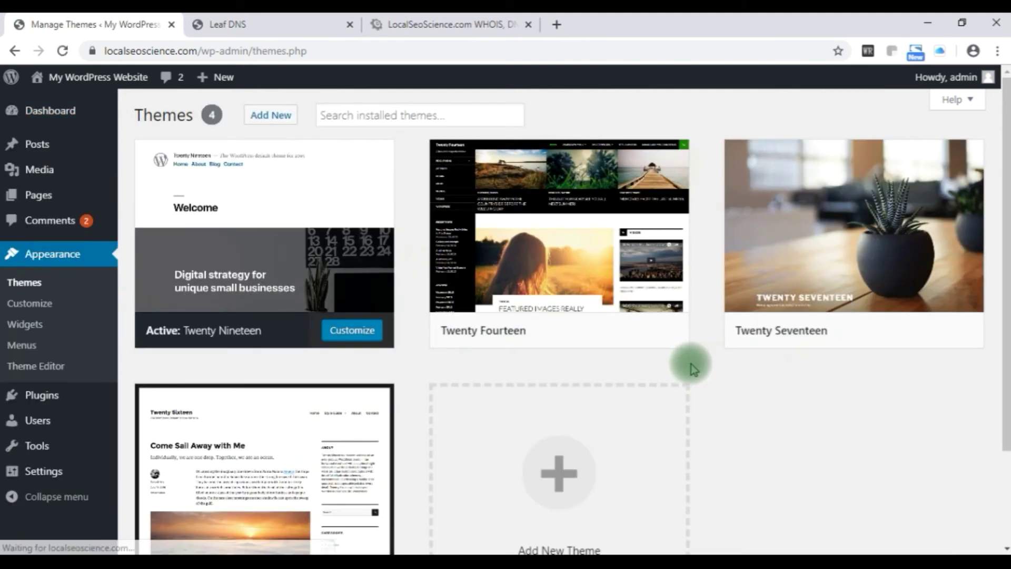
Open the Twenty Fourteen theme's details and delete the theme, confirming the deletion.
mouse_move(598, 265)
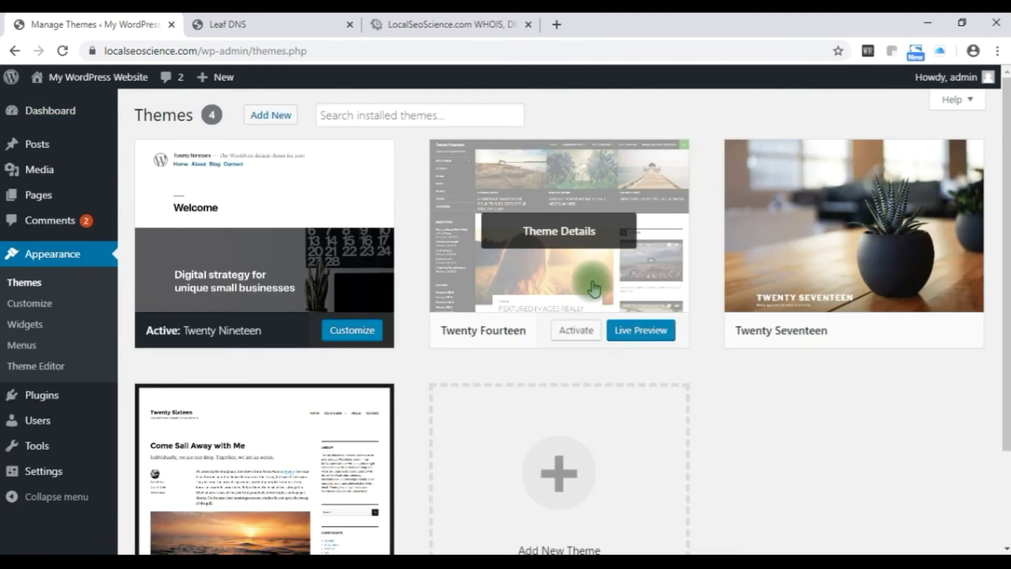
left_click(567, 241)
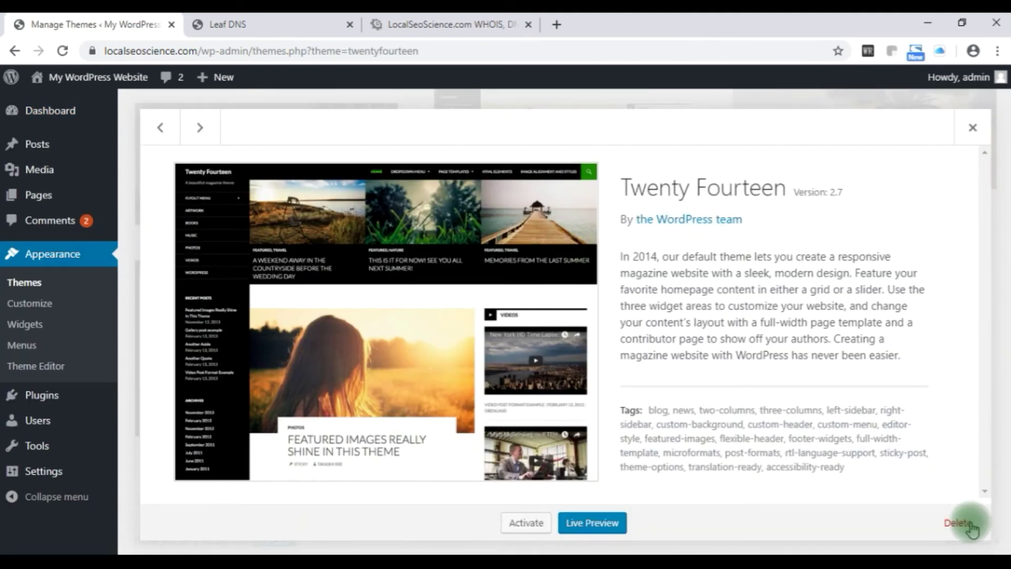
left_click(958, 524)
left_click(577, 164)
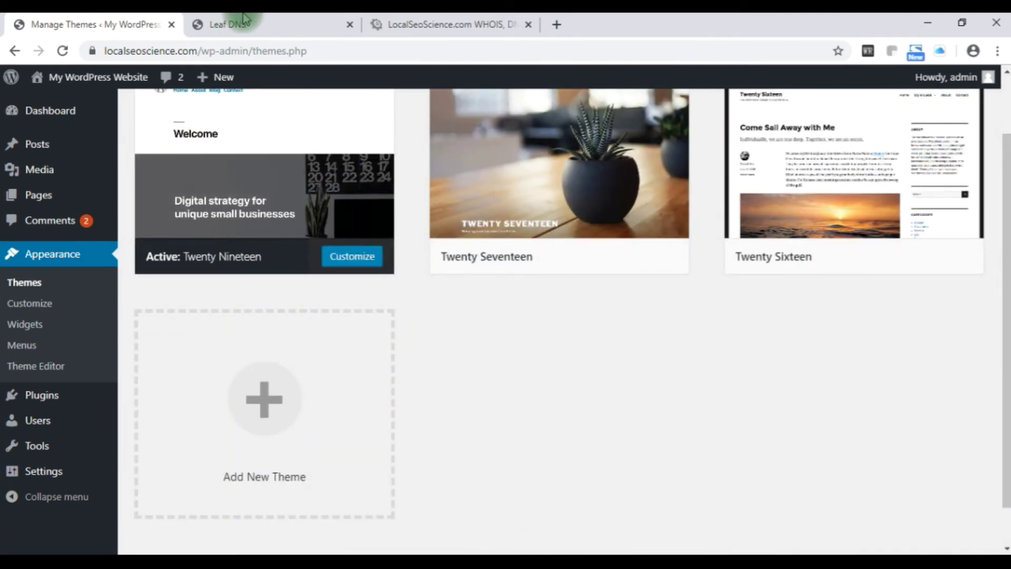
Close the Leaf DNS and DomainTools WHOIS browser tabs and switch back to FileZilla.
left_click(350, 24)
left_click(350, 25)
left_click(811, 554)
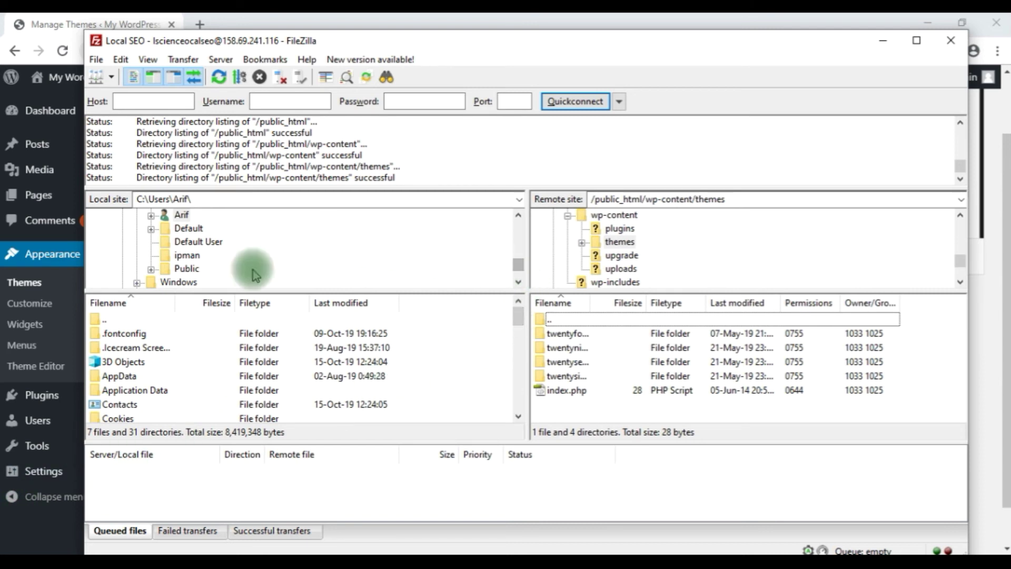
Browse the local site in FileZilla to the Desktop folder.
double_click(101, 320)
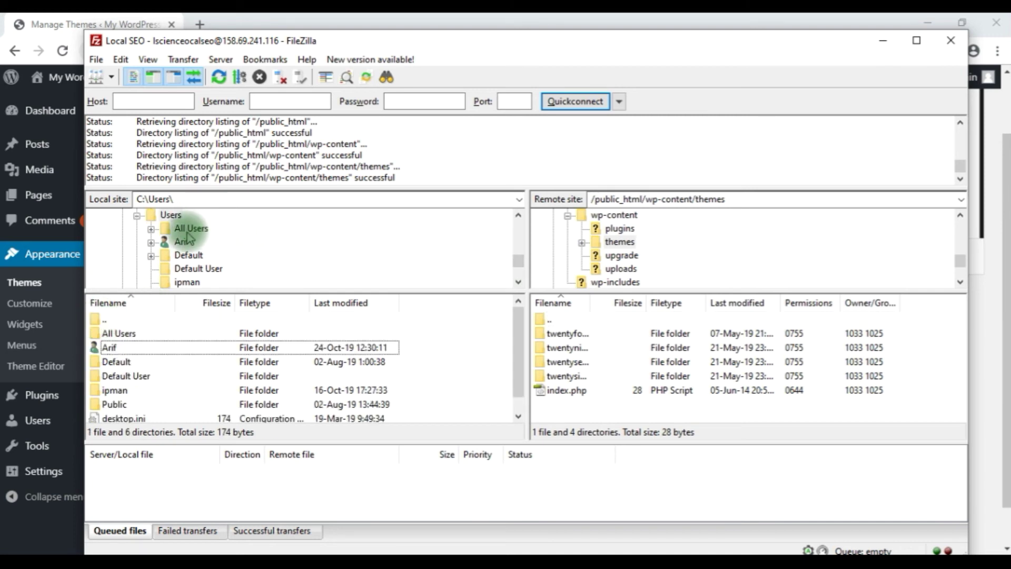
left_click_drag(519, 259, 519, 224)
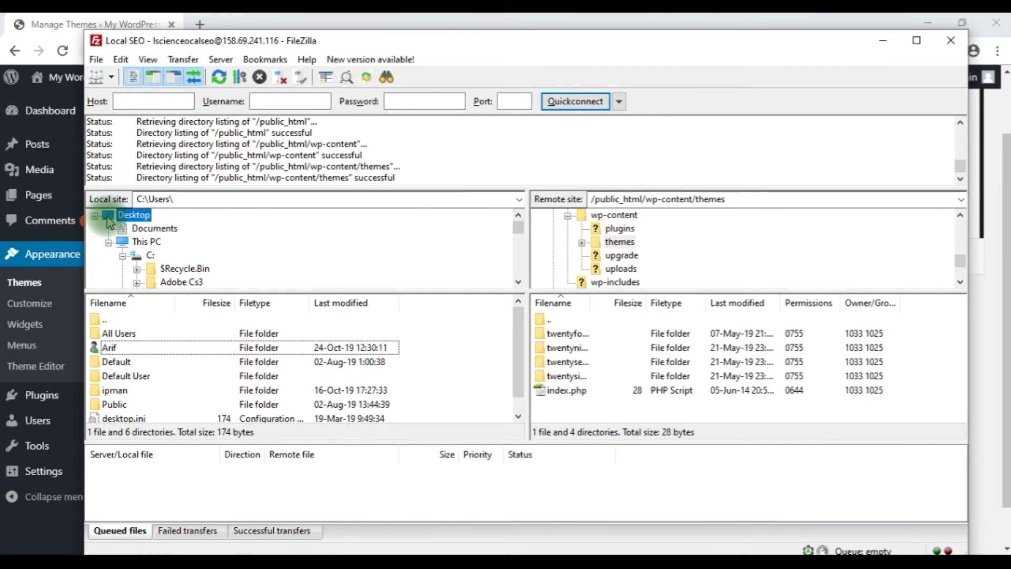
left_click(132, 215)
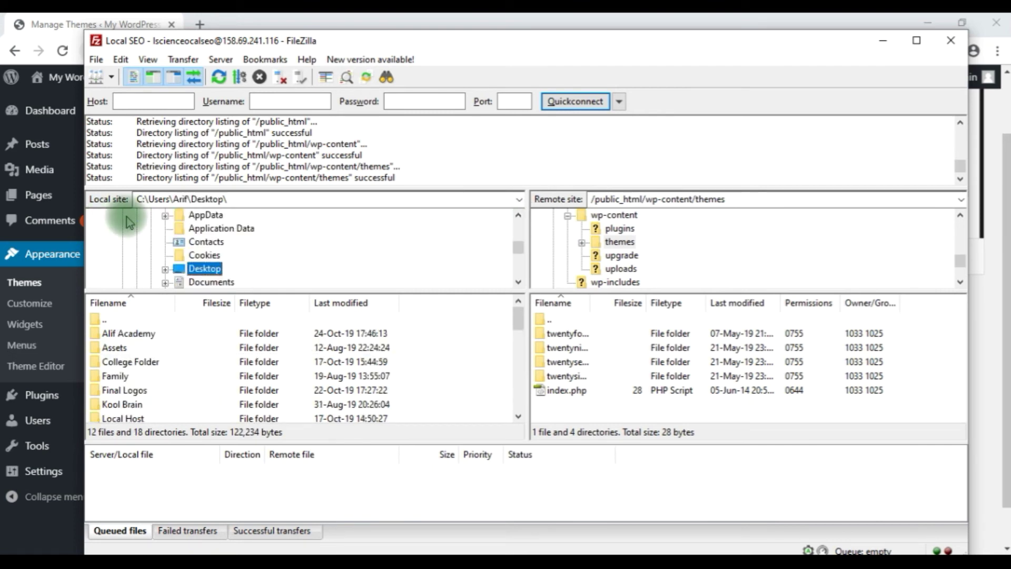
Open the WP Themes folder from the Desktop in FileZilla's local site and select the twentyfourteen ZIP archive.
left_click(518, 418)
left_click(519, 418)
left_click(519, 419)
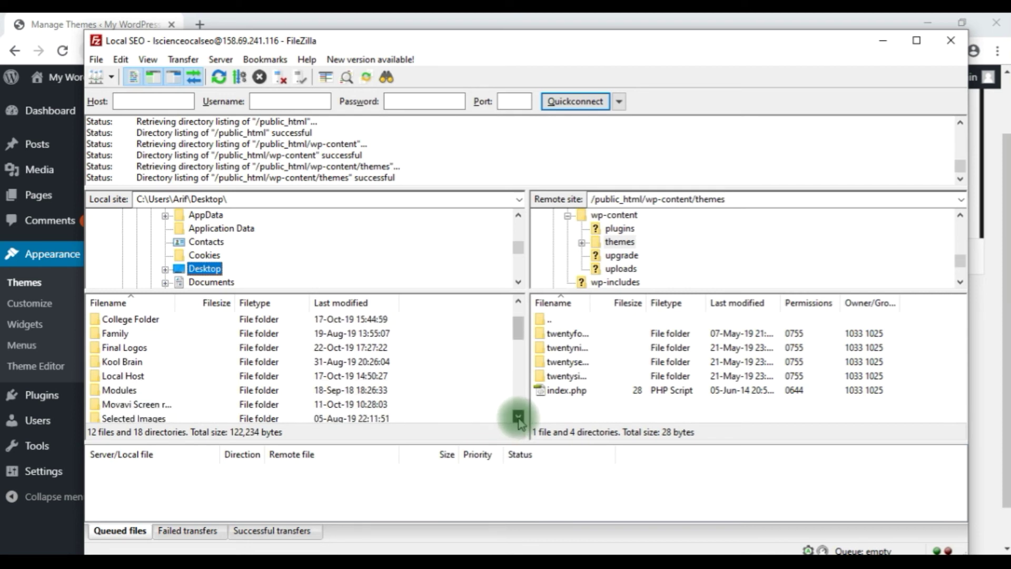
left_click(519, 418)
left_click(519, 418)
left_click(519, 418)
left_click(518, 418)
left_click(519, 418)
left_click(519, 418)
left_click(519, 418)
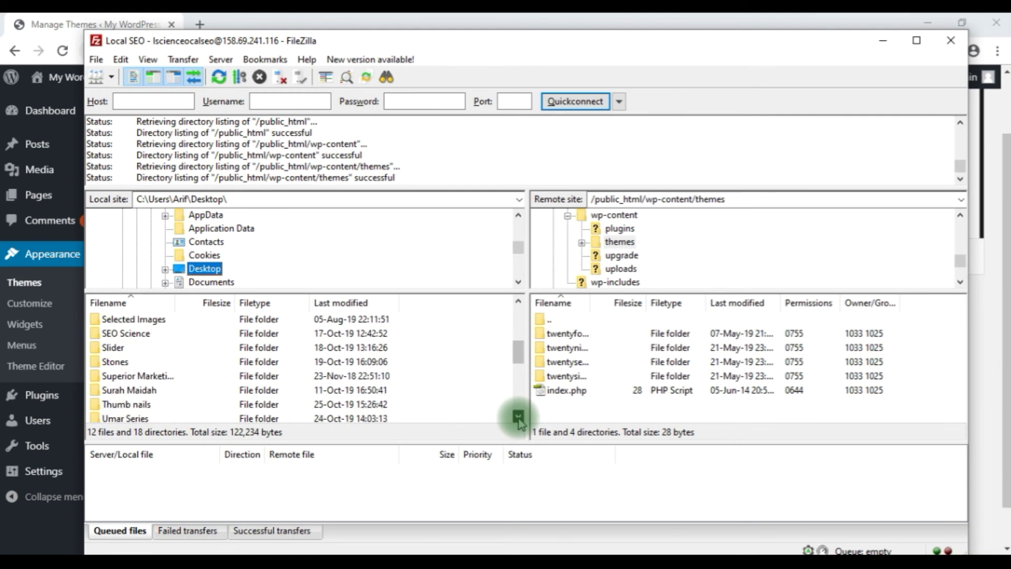
left_click(519, 418)
left_click(519, 418)
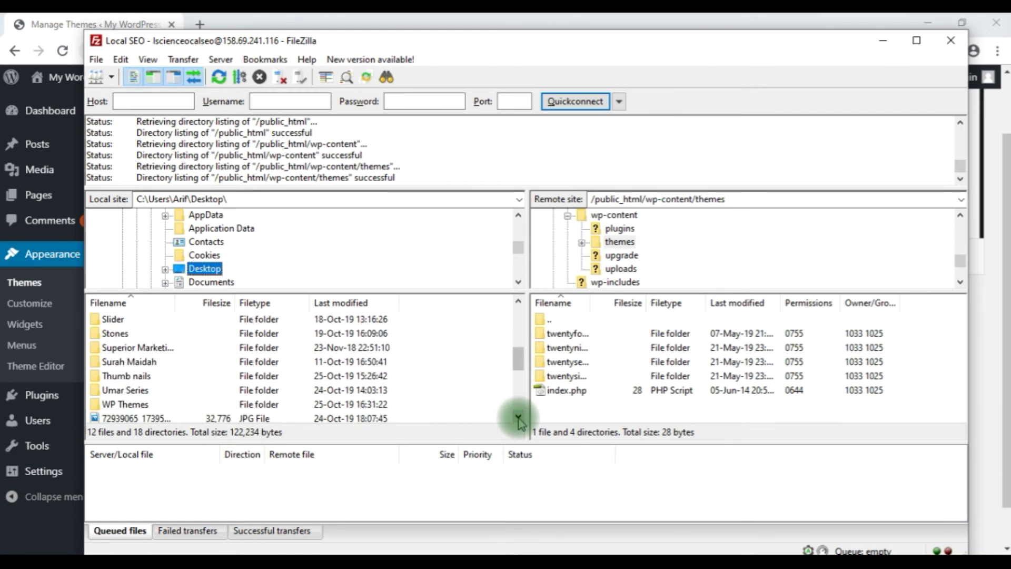
double_click(138, 406)
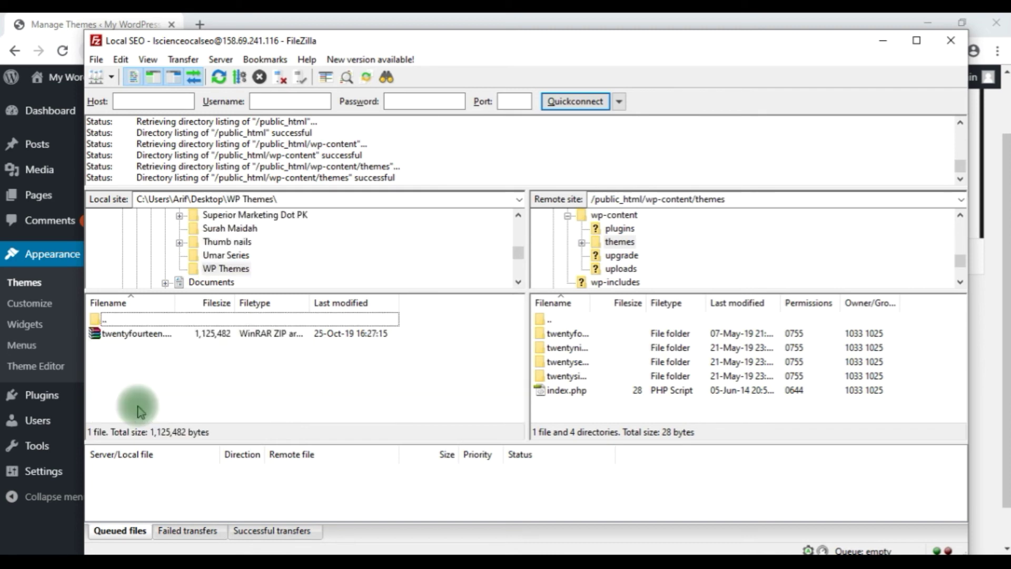
left_click(123, 335)
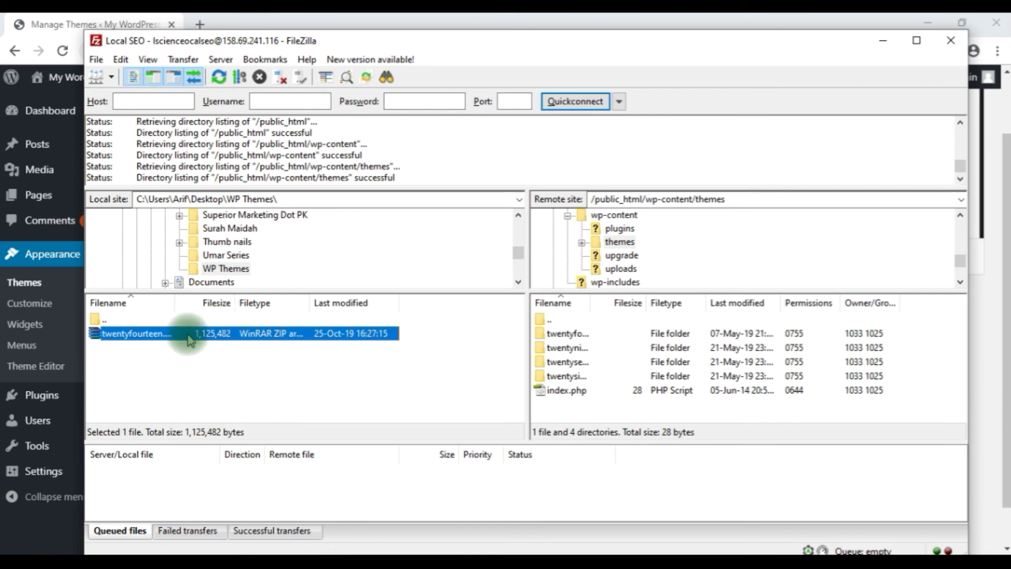
Minimize FileZilla and the browser, open the desktop's WP Themes folder, and extract twentyfourteen.2.7.zip directly into it.
left_click(884, 46)
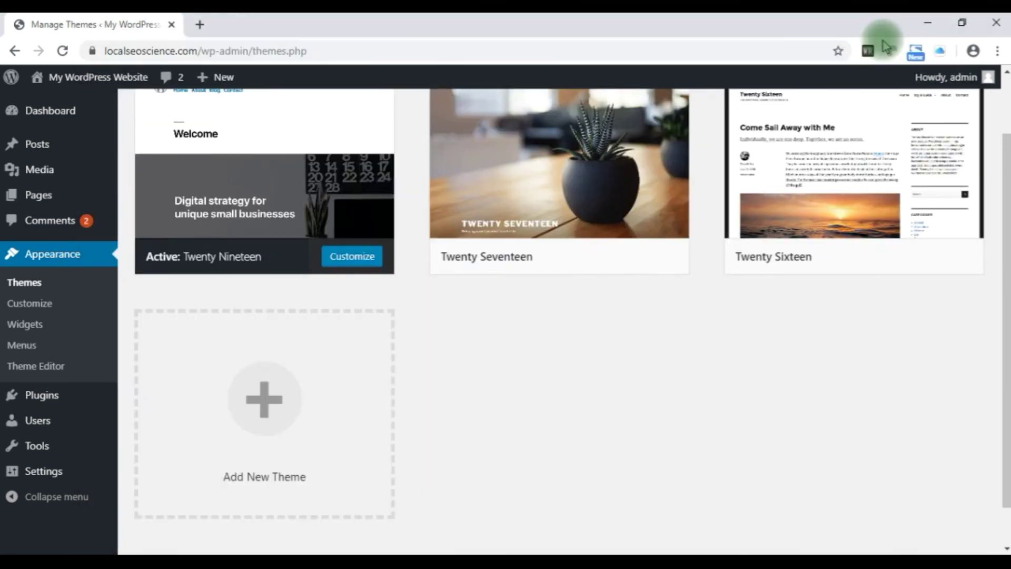
left_click(927, 23)
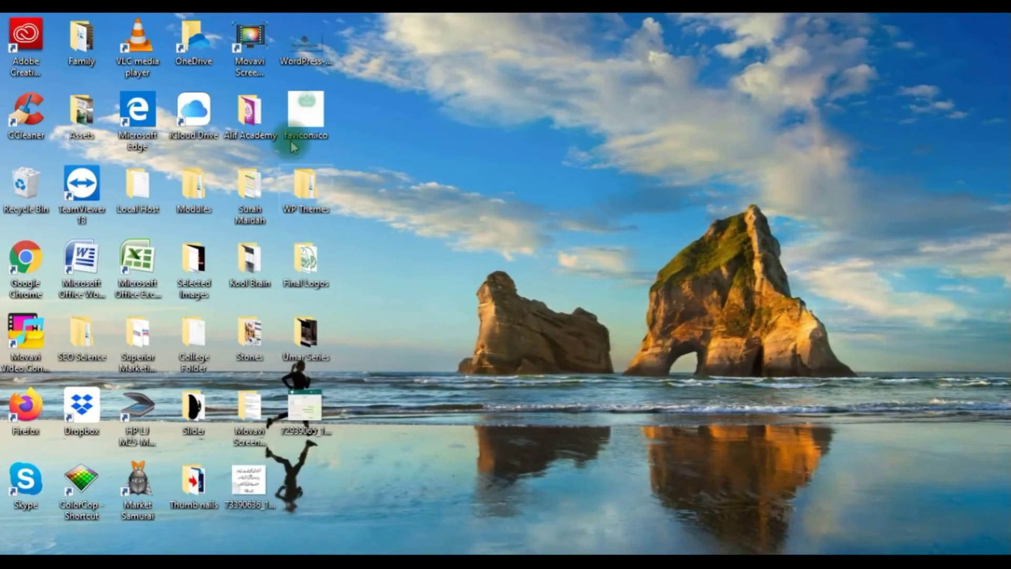
double_click(302, 188)
left_click(210, 180)
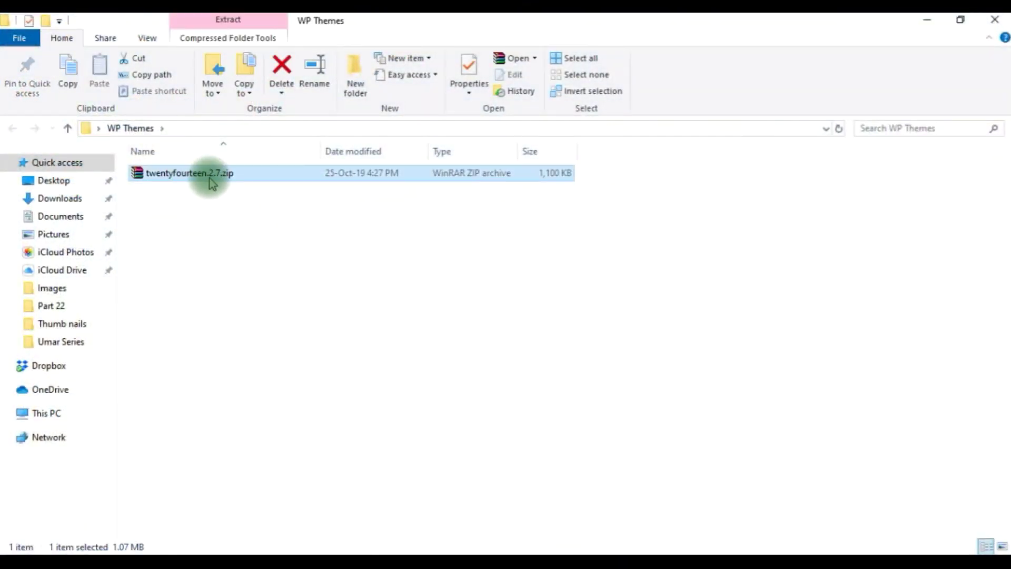
right_click(210, 181)
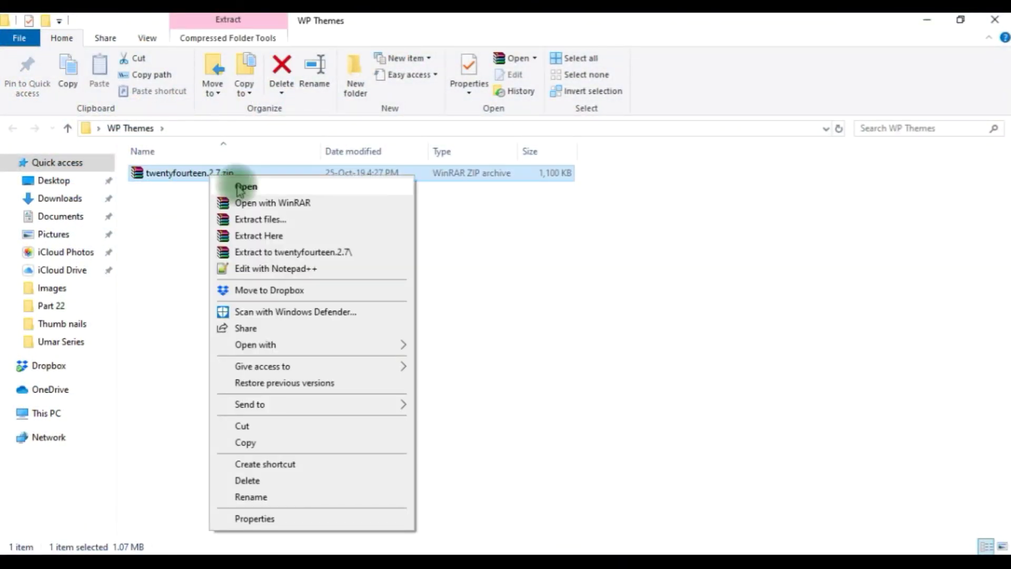
left_click(275, 242)
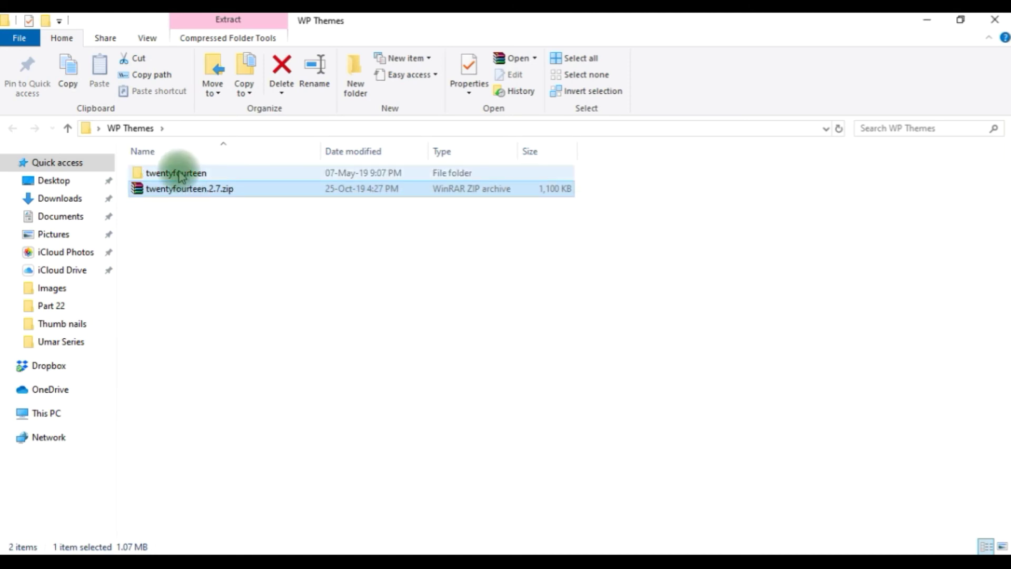
Look inside the extracted twentyfourteen folder and return to the WP Themes folder.
double_click(188, 173)
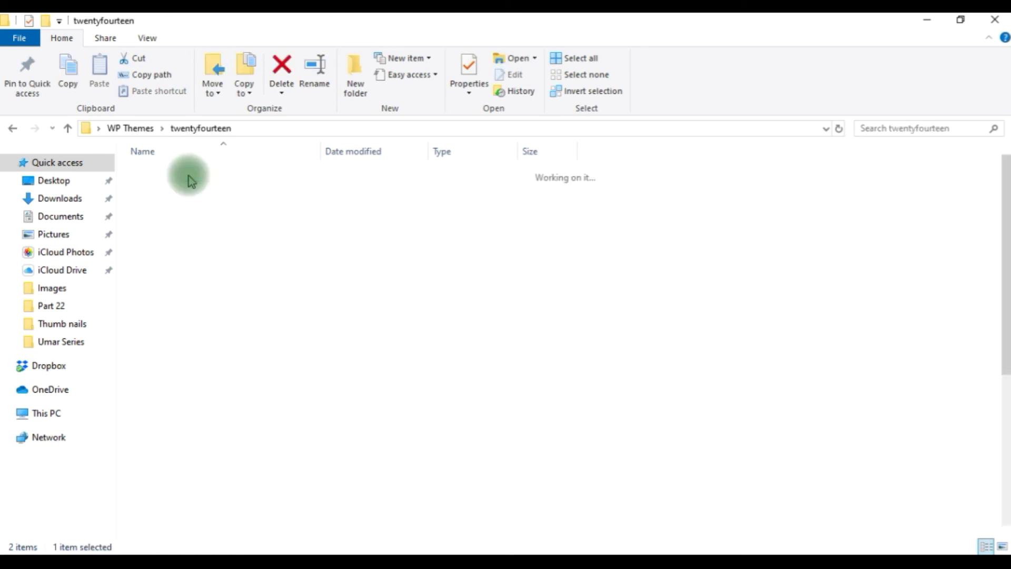
left_click(15, 131)
left_click(548, 310)
Switch back to FileZilla and refresh the local and remote file and folder lists.
left_click(787, 563)
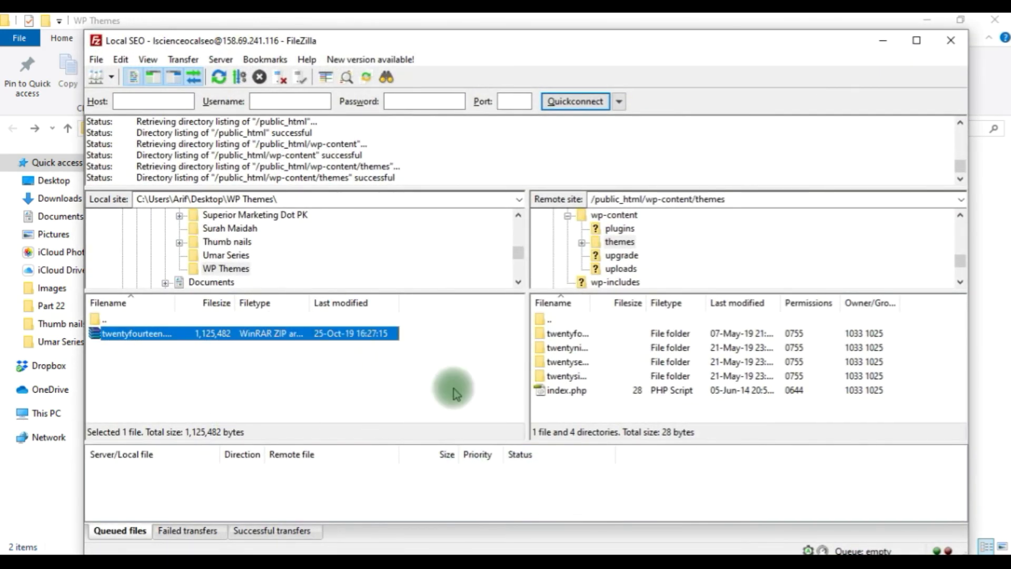
left_click_drag(518, 254, 514, 221)
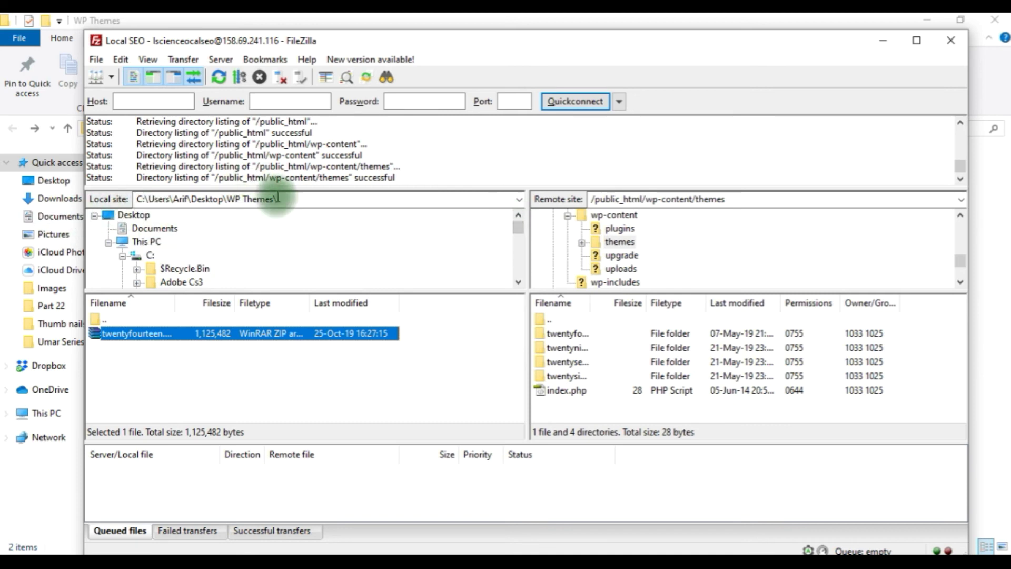
left_click(222, 83)
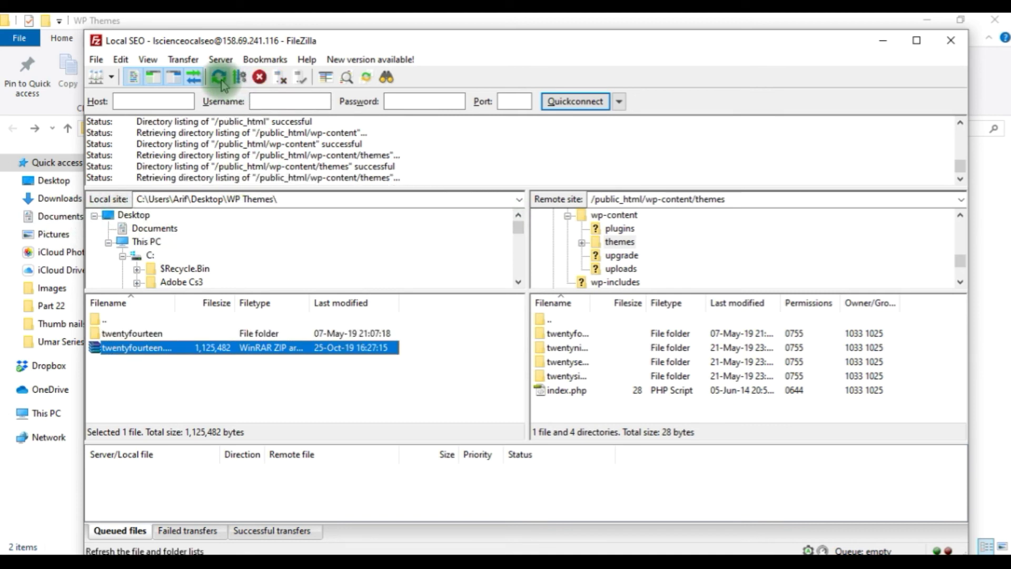
Upload the extracted twentyfourteen folder to /public_html/wp-content/themes on the remote site.
left_click(138, 334)
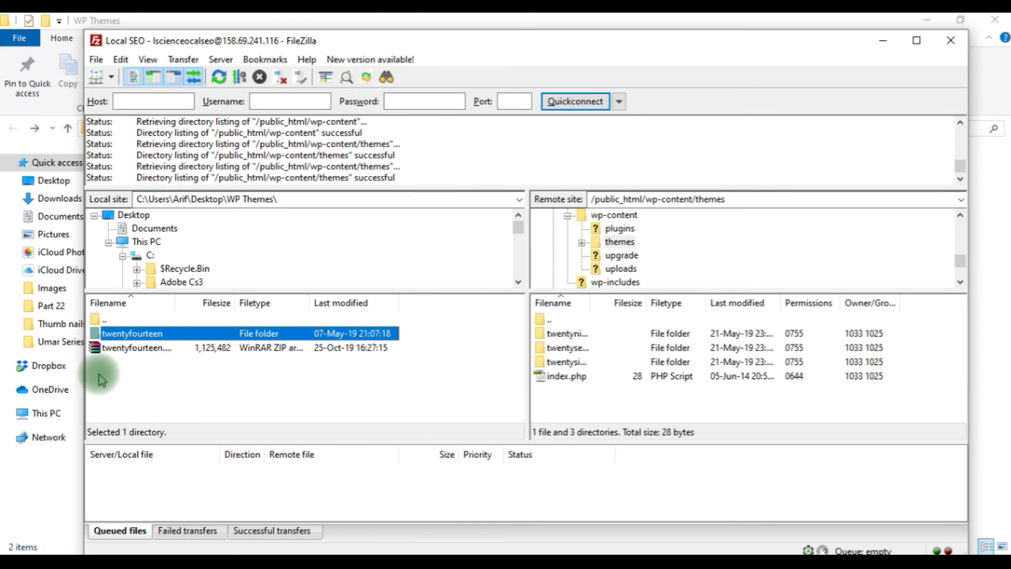
right_click(148, 334)
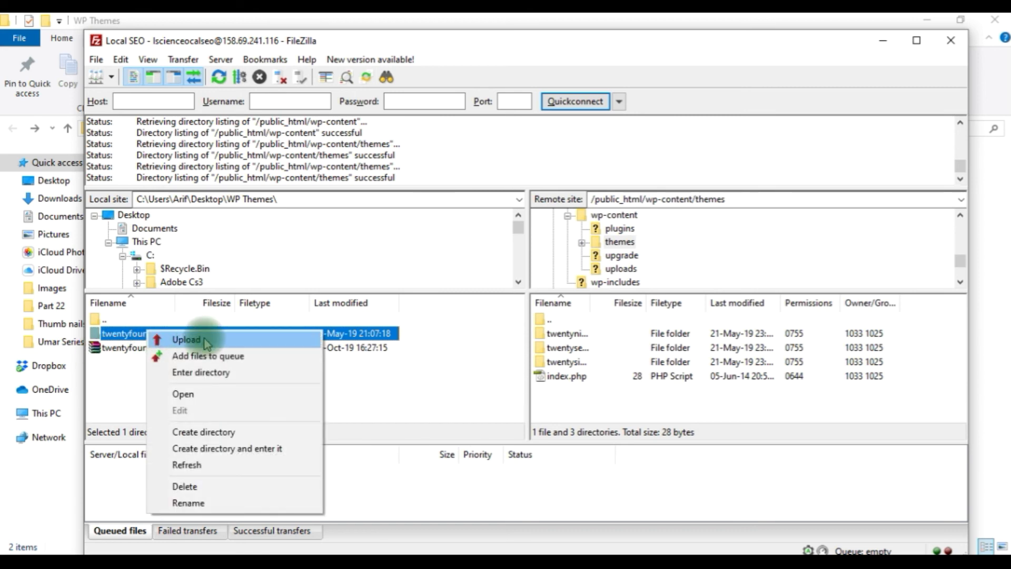
left_click(187, 339)
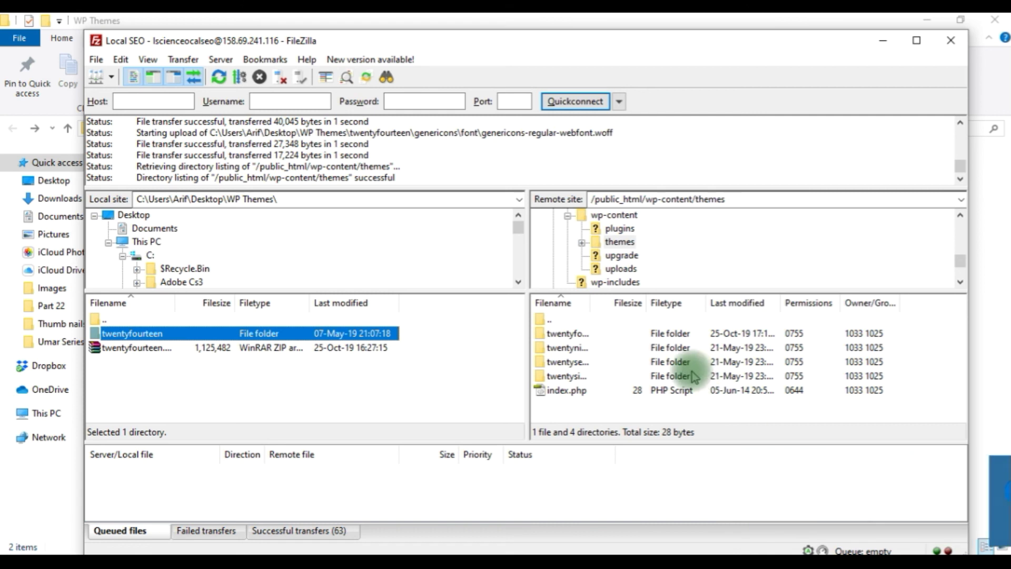
Check FileZilla's list of failed transfers and the requeue options available for it.
left_click(201, 531)
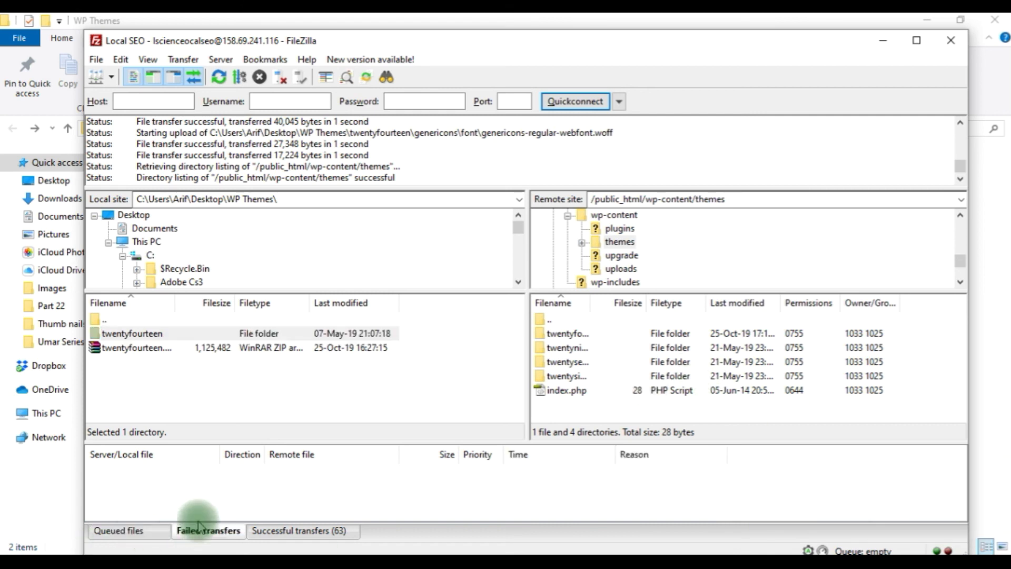
right_click(191, 477)
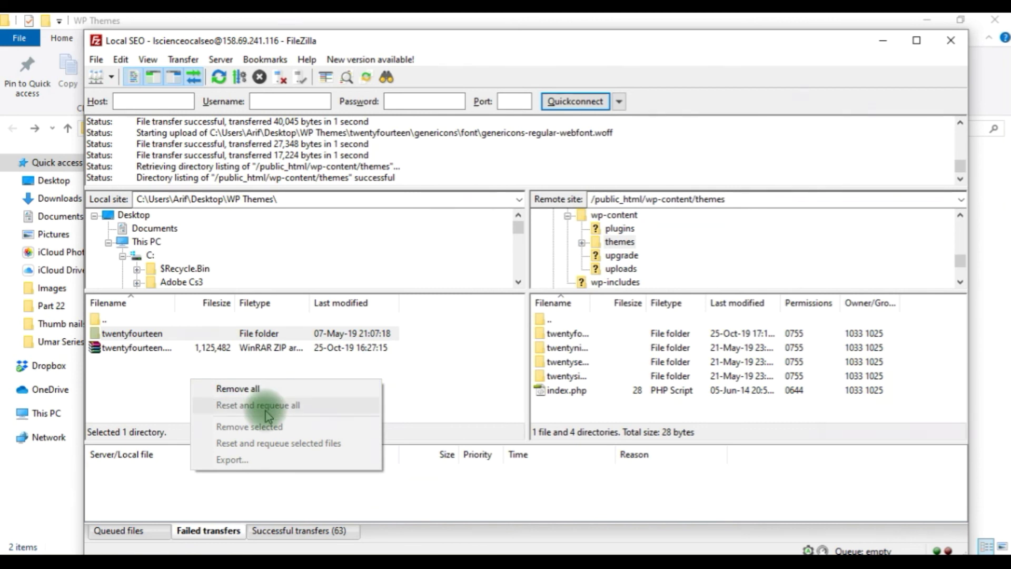
left_click(385, 496)
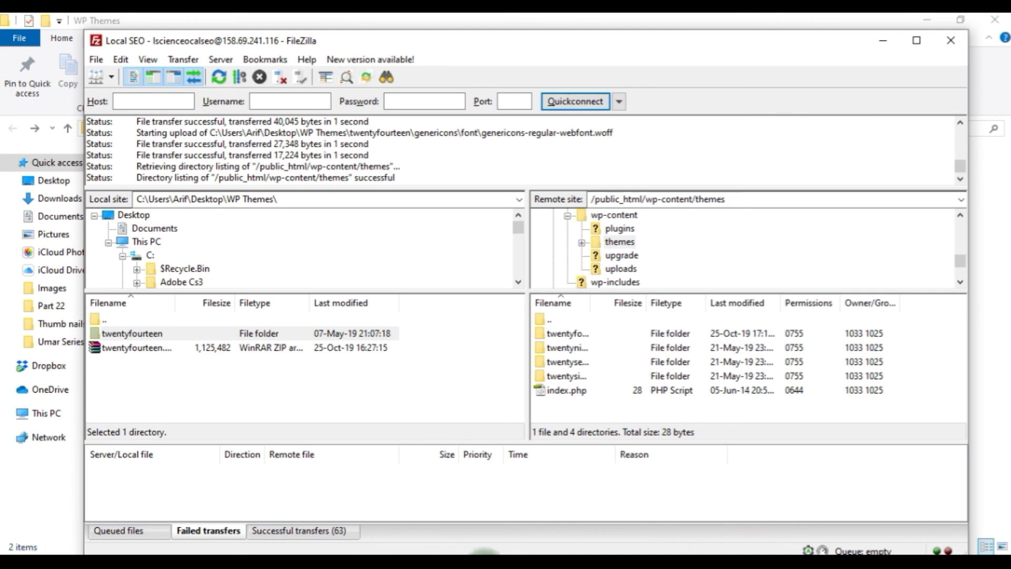
Switch to the browser and reload the installed themes page of the WordPress dashboard.
left_click(479, 552)
scroll(389, 514, "up", 2)
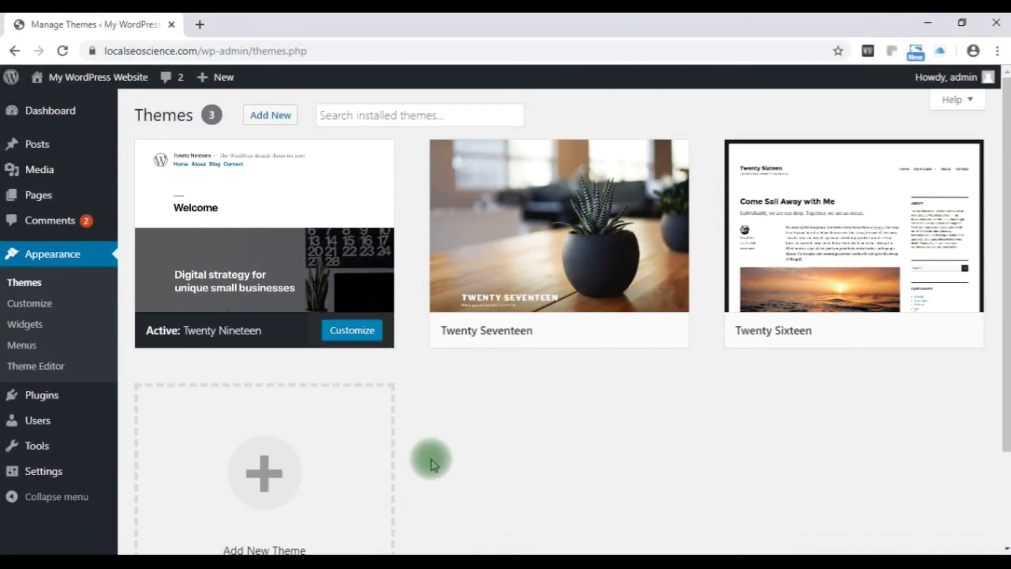
scroll(487, 460, "down", 2)
scroll(490, 461, "up", 2)
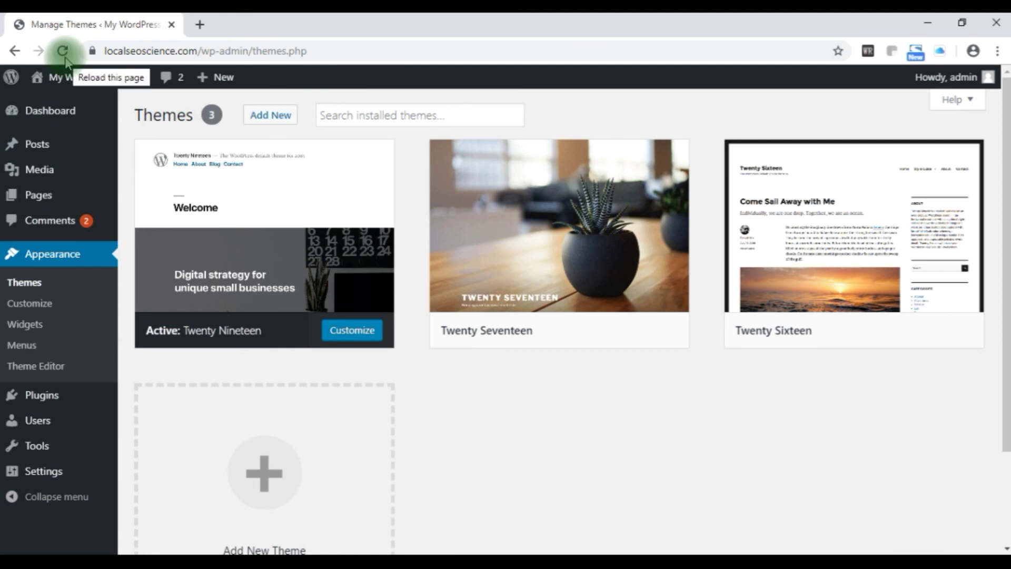
left_click(65, 59)
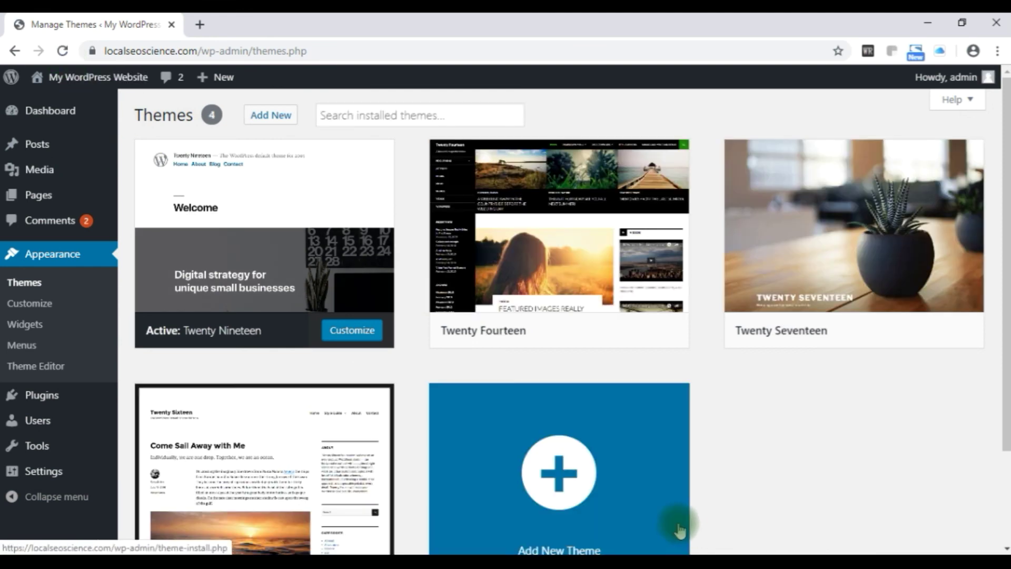